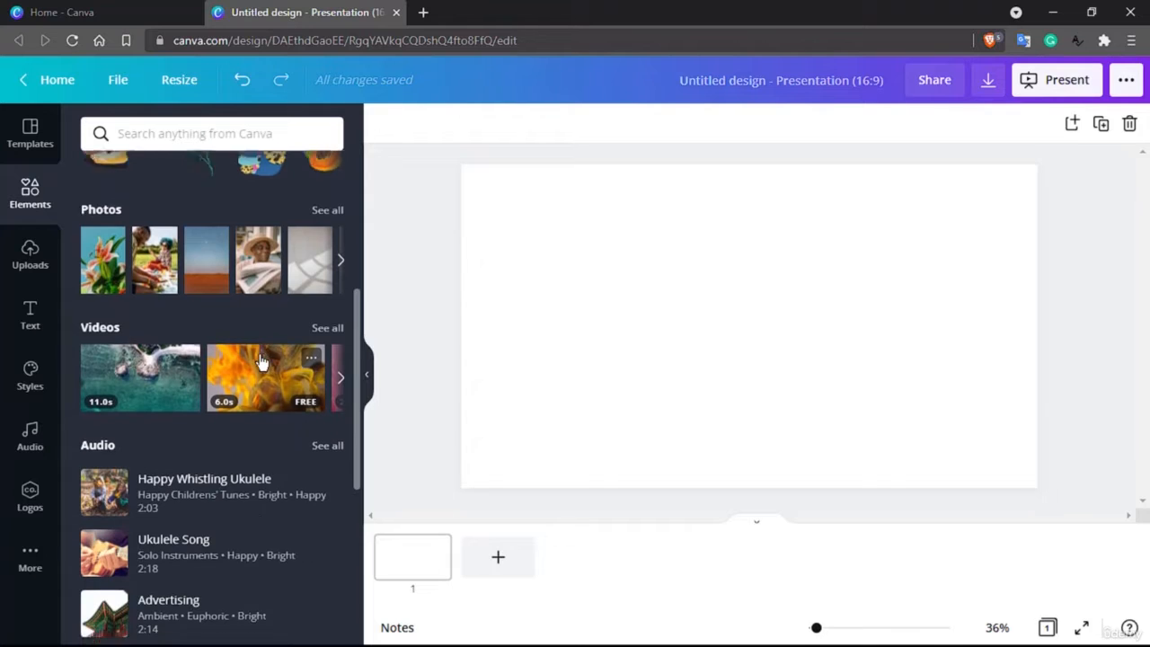
# Browse the element categories available in the Elements library.
pyautogui.scroll(-5, 259, 359)
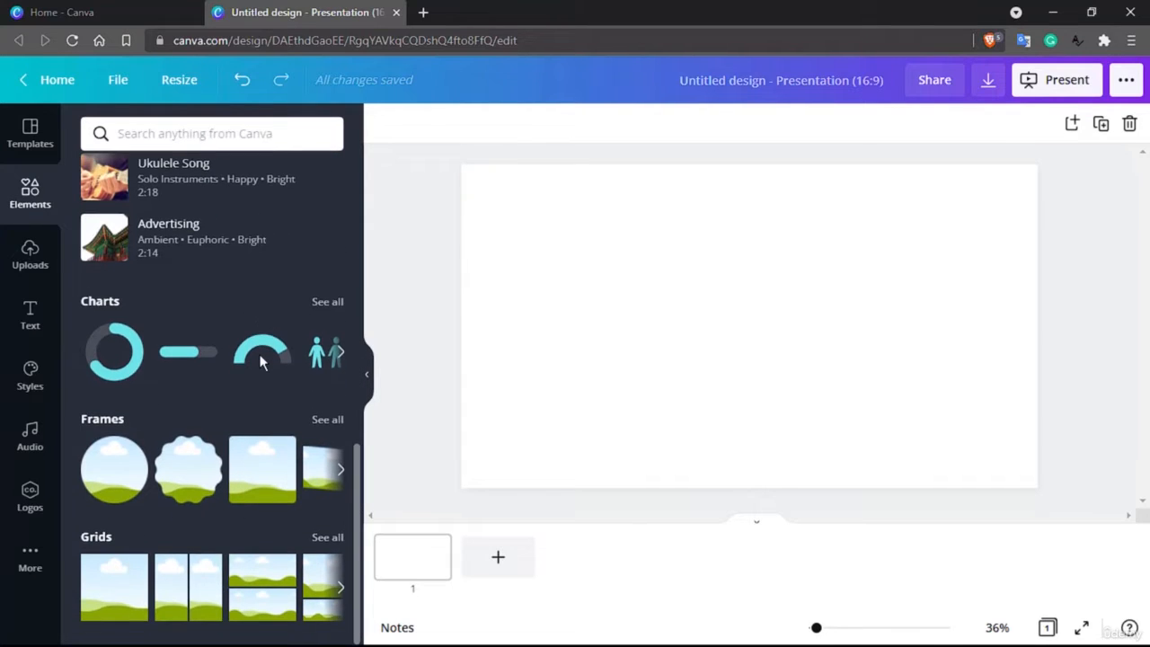
pyautogui.scroll(10, 260, 359)
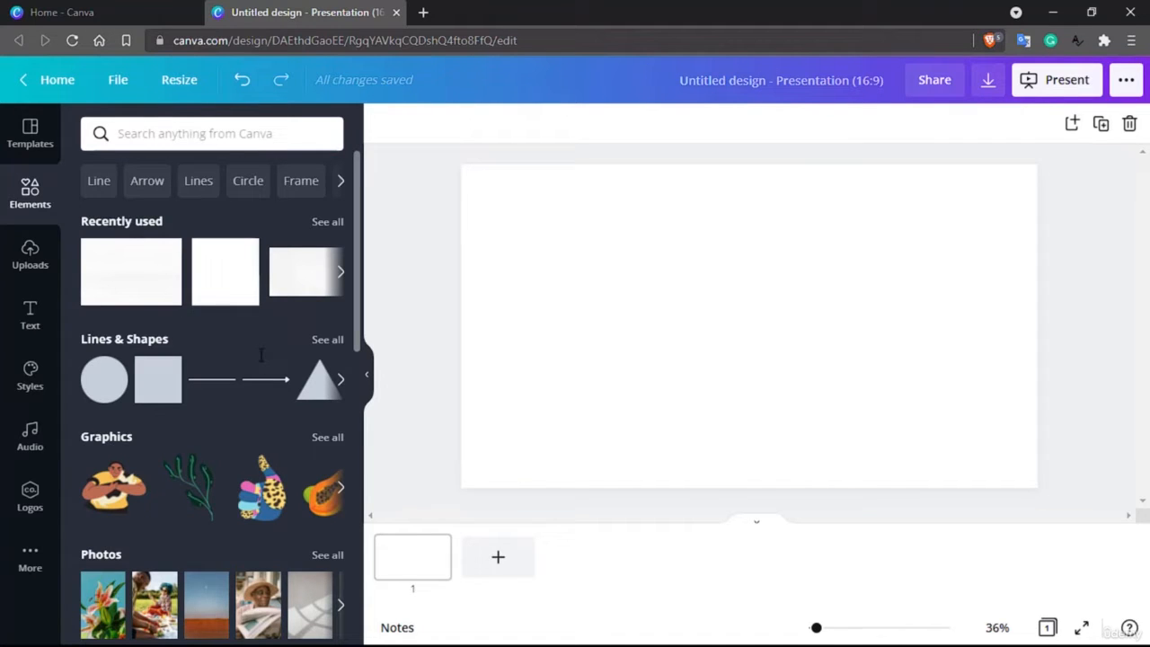
pyautogui.scroll(-3, 216, 316)
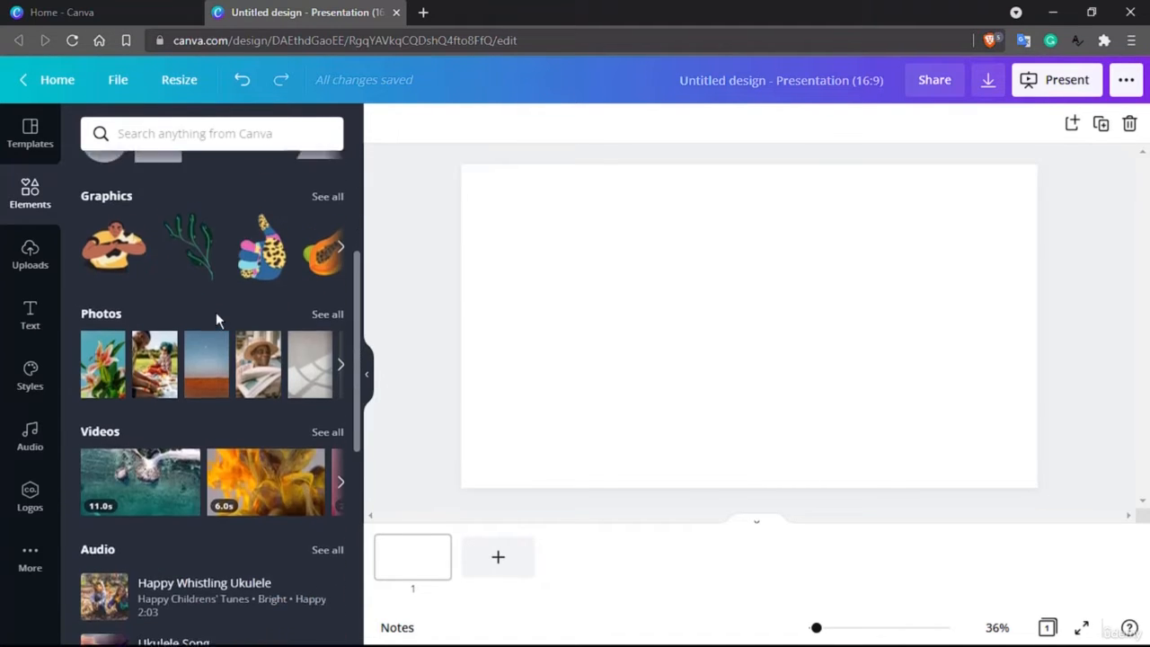
pyautogui.scroll(2, 216, 314)
pyautogui.scroll(2, 216, 314)
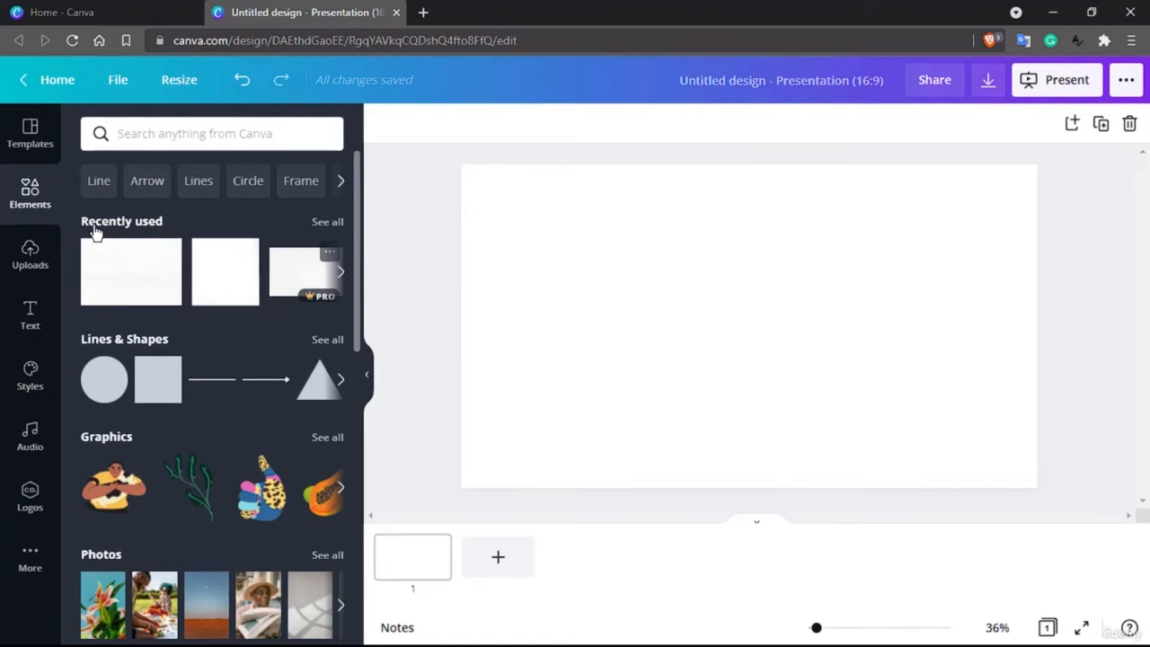
pyautogui.scroll(-1, 95, 231)
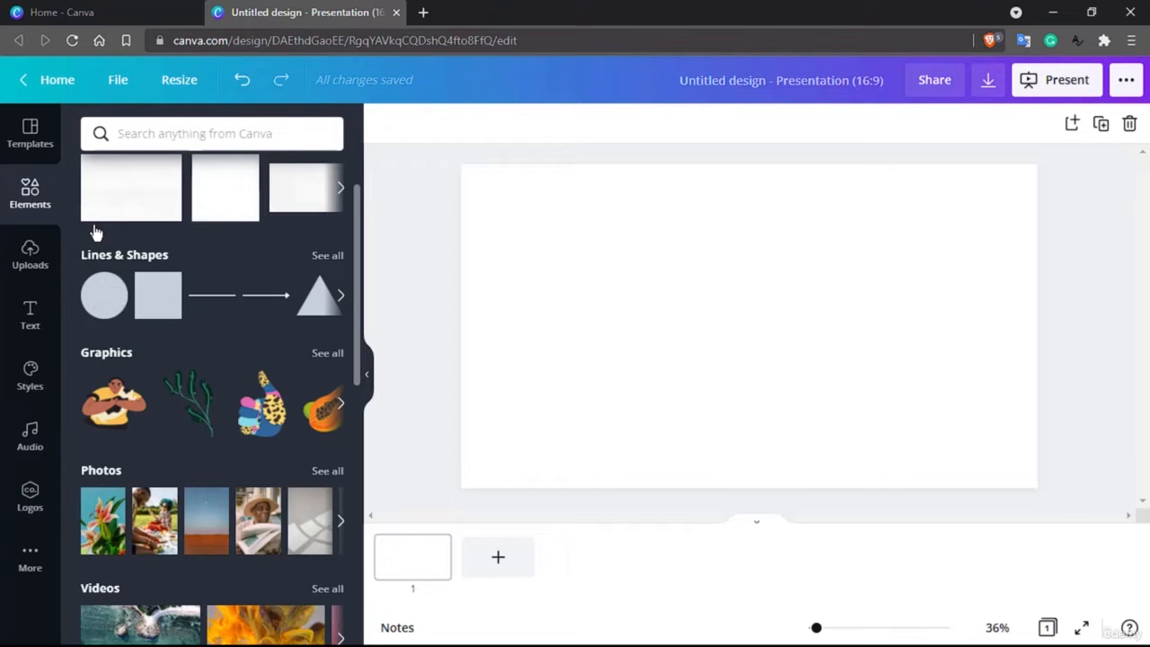
pyautogui.scroll(-1, 95, 232)
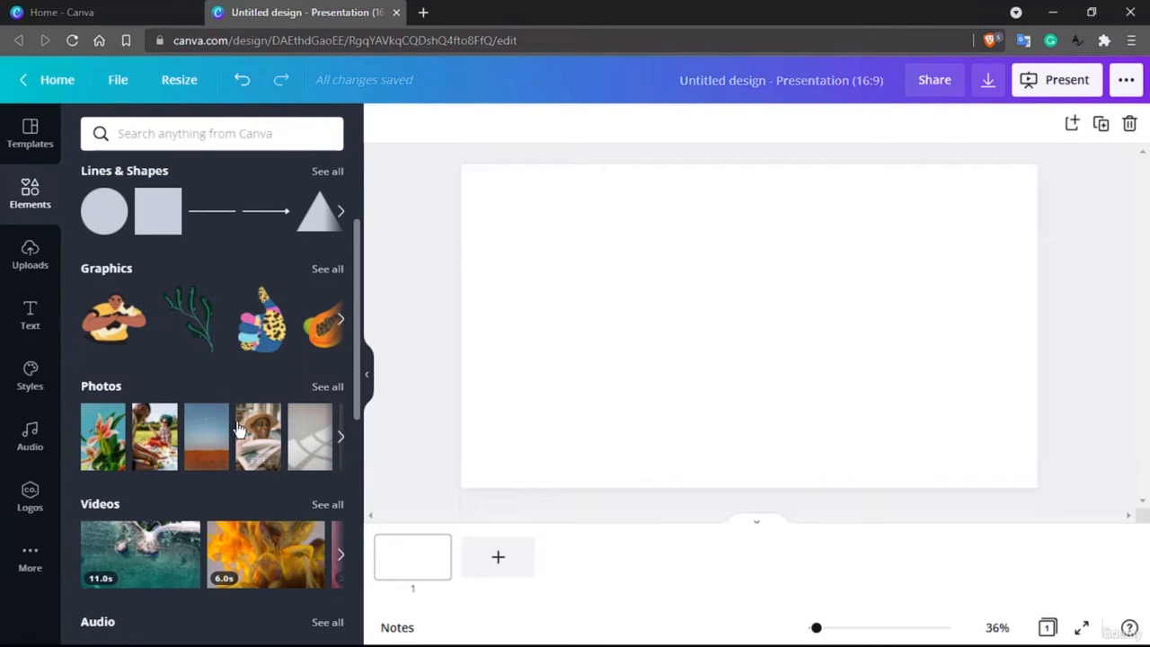
pyautogui.scroll(-2, 238, 430)
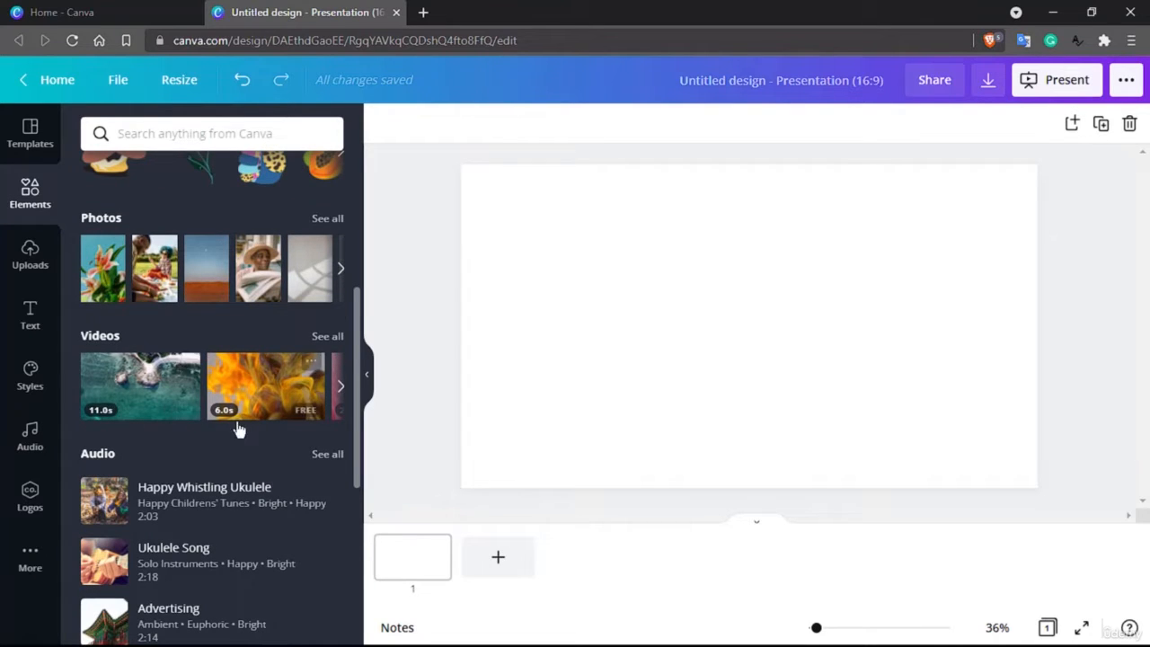
pyautogui.scroll(-2, 224, 449)
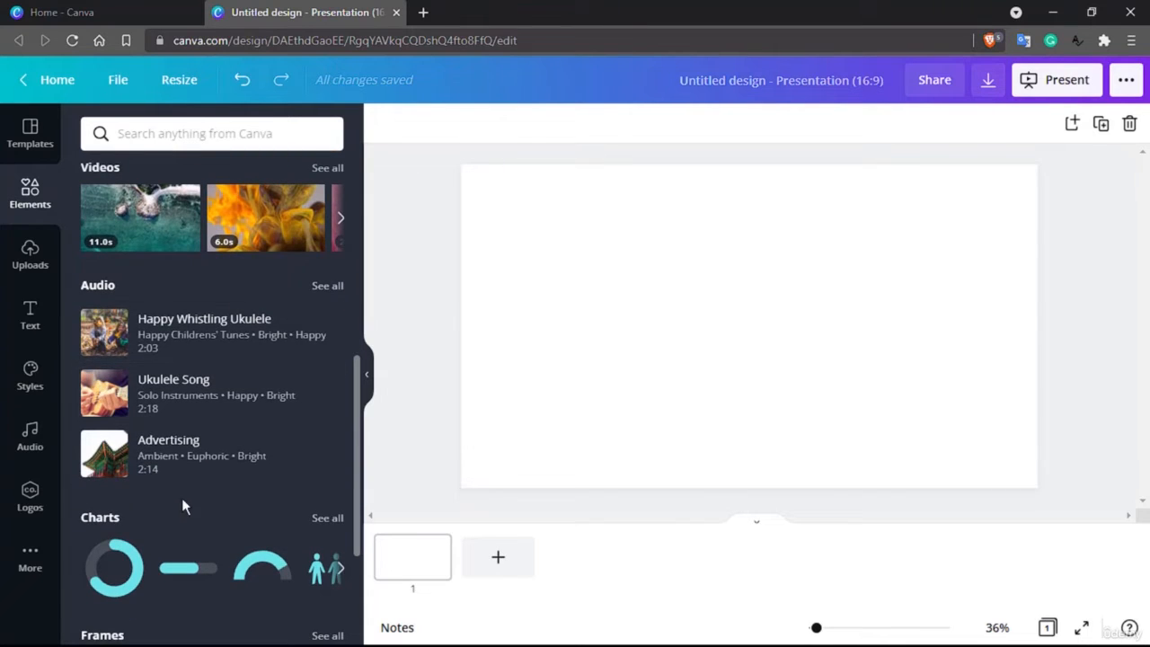
pyautogui.scroll(-2, 182, 500)
pyautogui.scroll(-1, 183, 505)
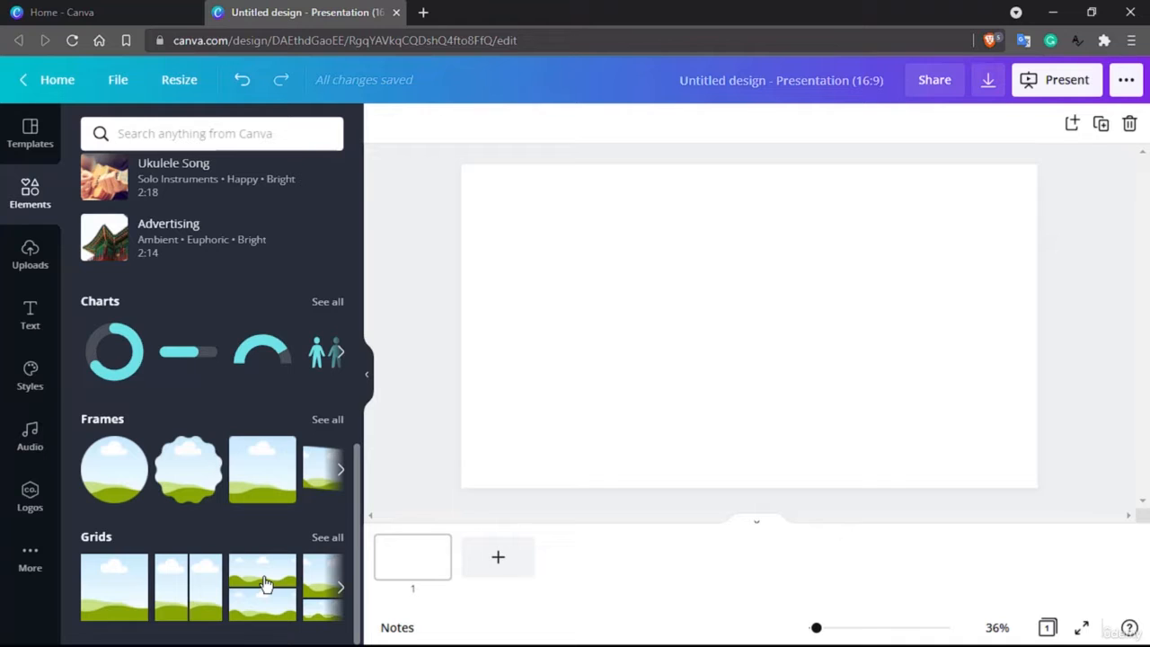
pyautogui.scroll(6, 265, 582)
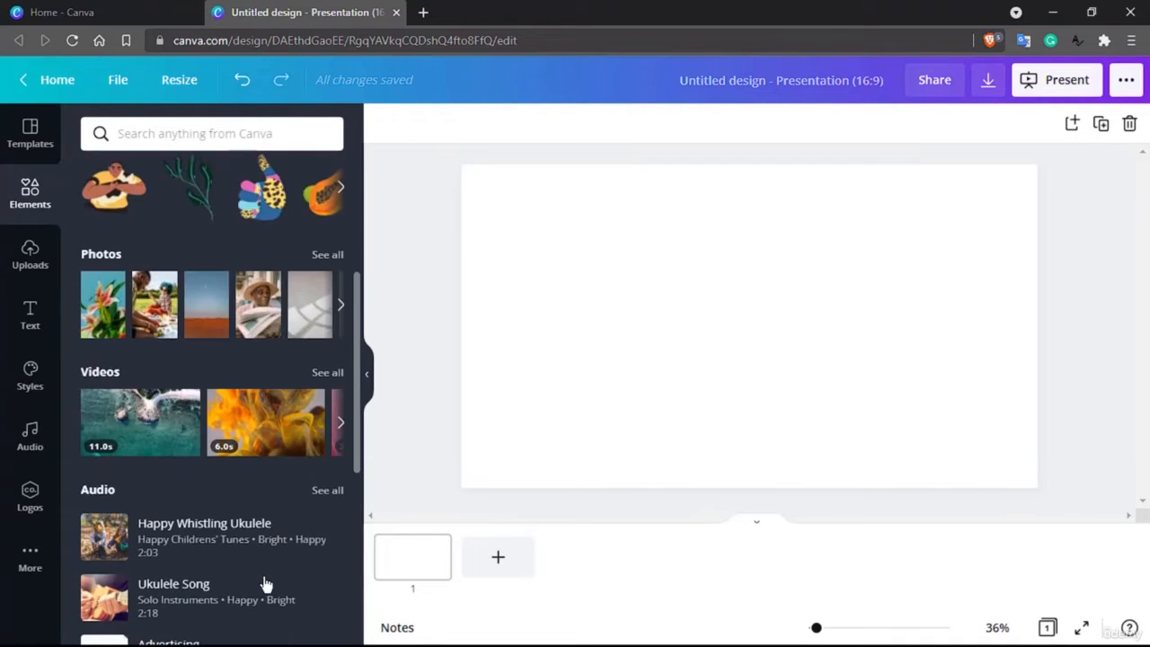
pyautogui.scroll(2, 265, 575)
# Search the elements library for html and scroll through the results.
pyautogui.click(238, 135)
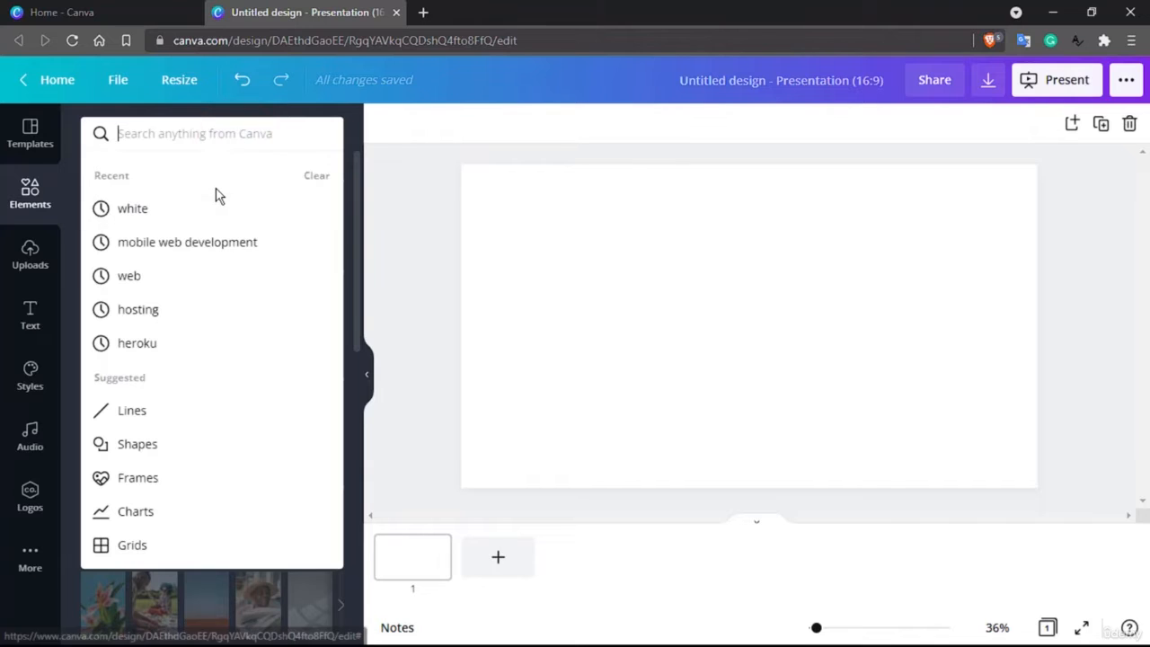
pyautogui.write('html')
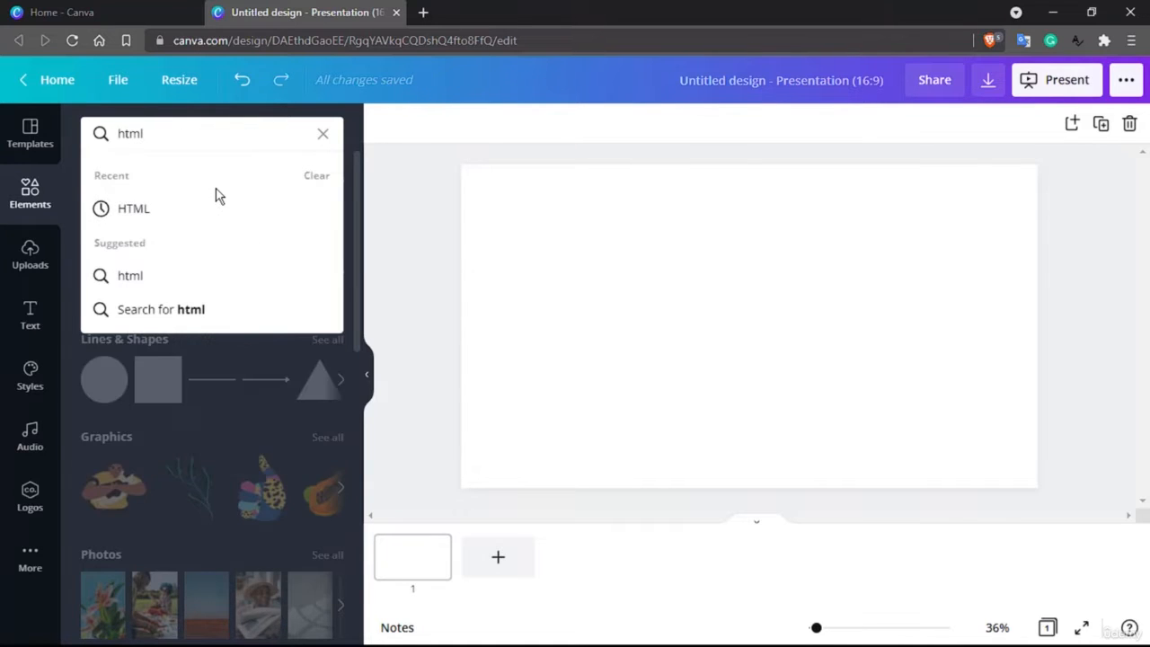
pyautogui.press('Return')
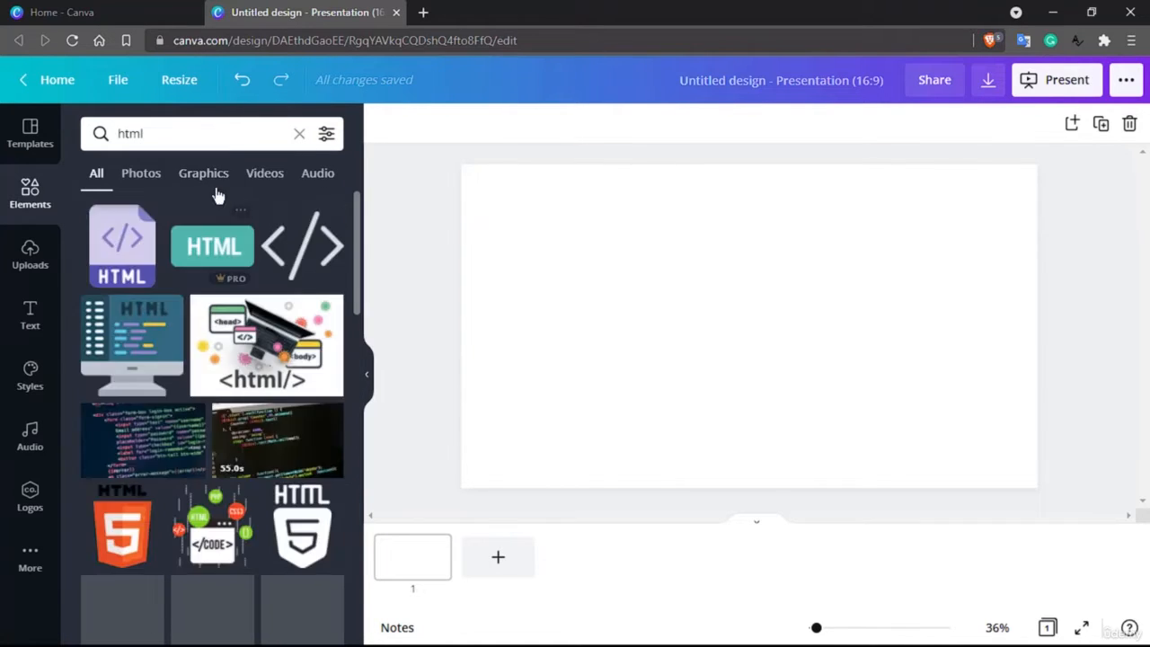
pyautogui.scroll(-1, 242, 339)
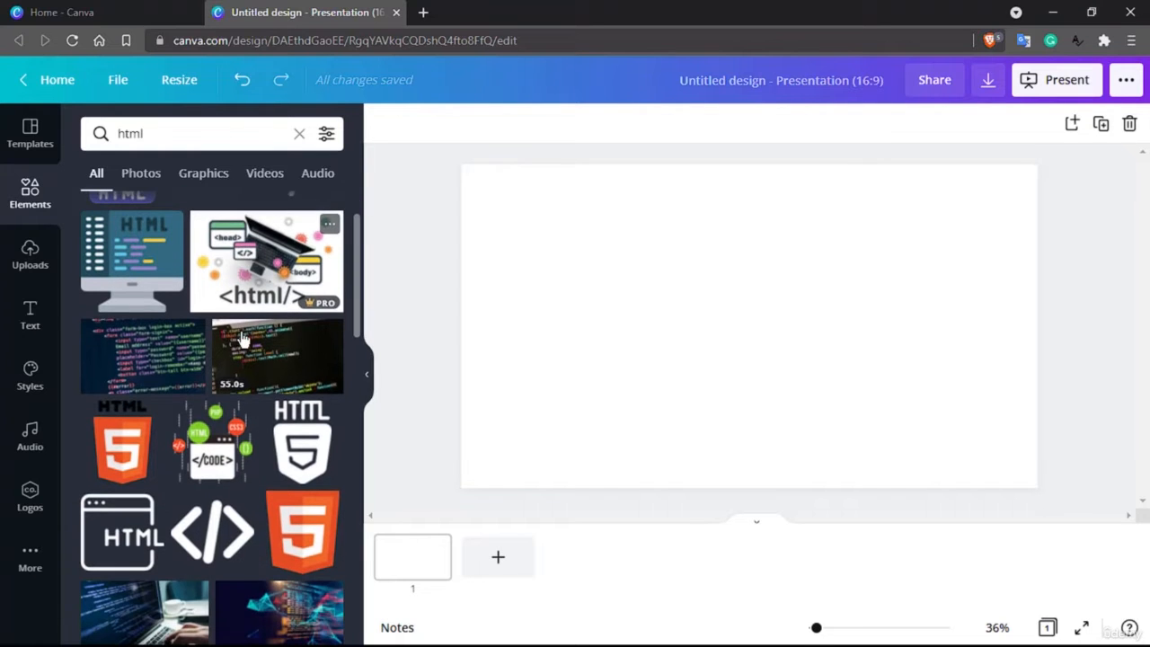
pyautogui.scroll(-1, 240, 336)
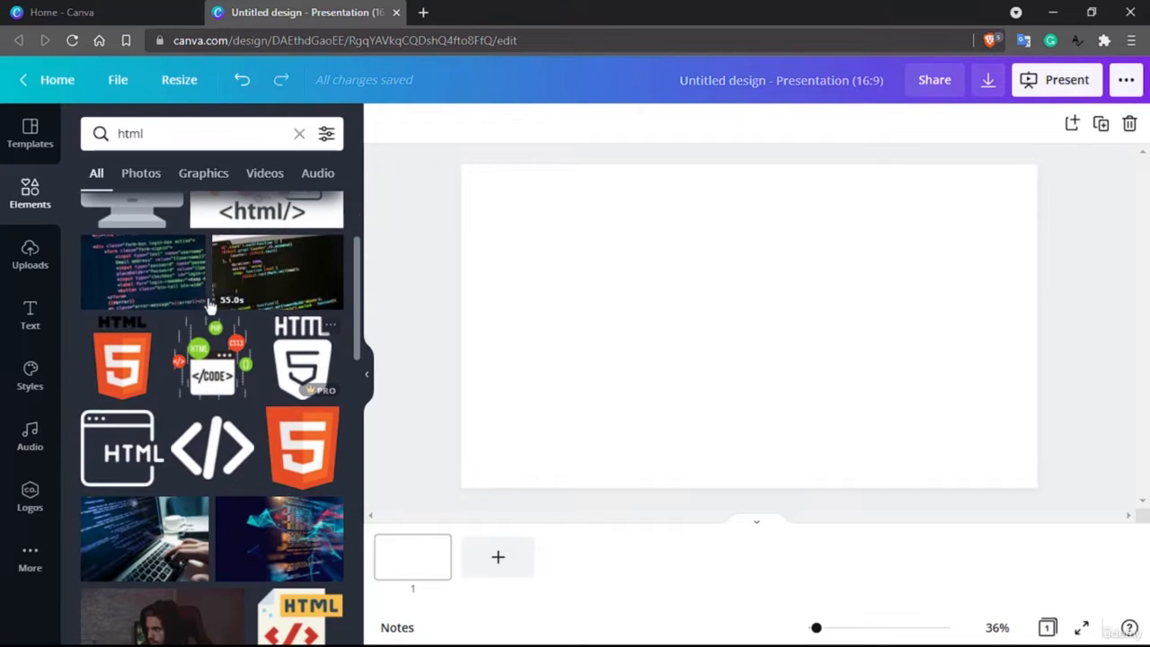
pyautogui.scroll(-2, 202, 296)
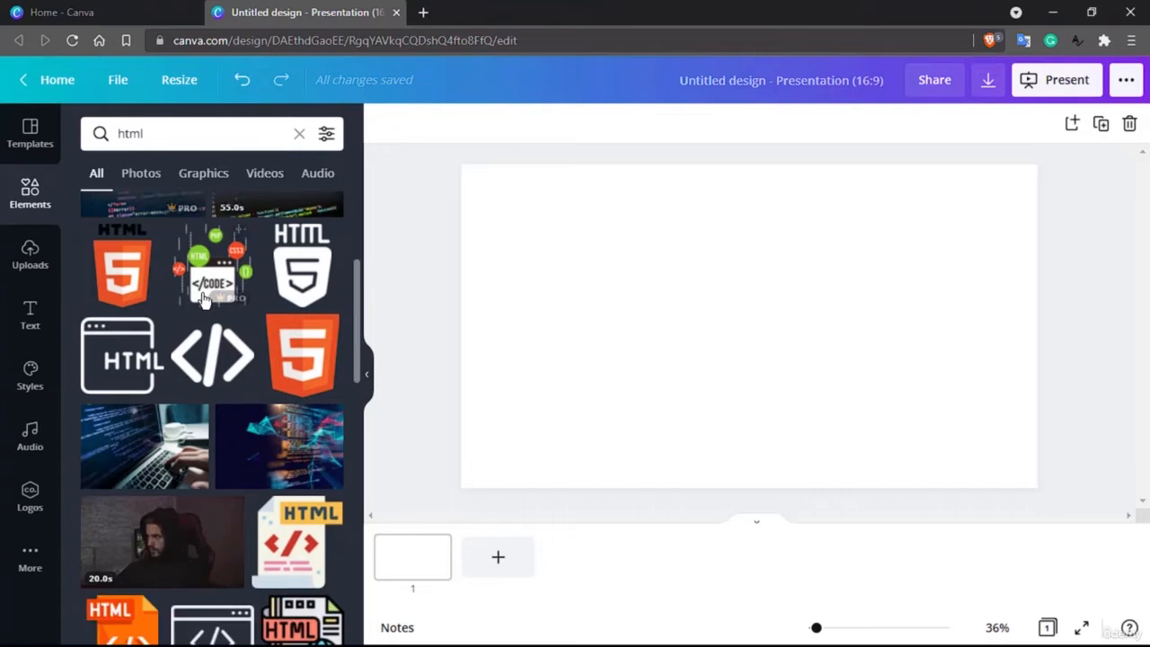
pyautogui.scroll(1, 203, 298)
pyautogui.scroll(3, 203, 299)
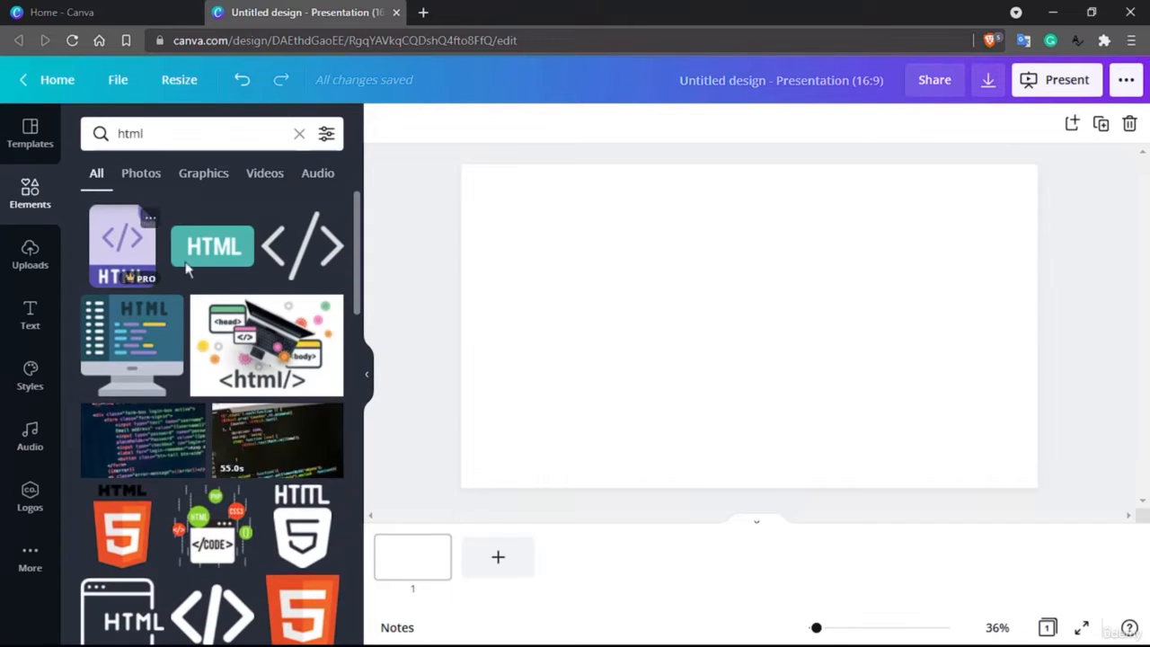
# Filter the html results by Photos, Graphics, Videos and Audio, then return to All.
pyautogui.click(141, 176)
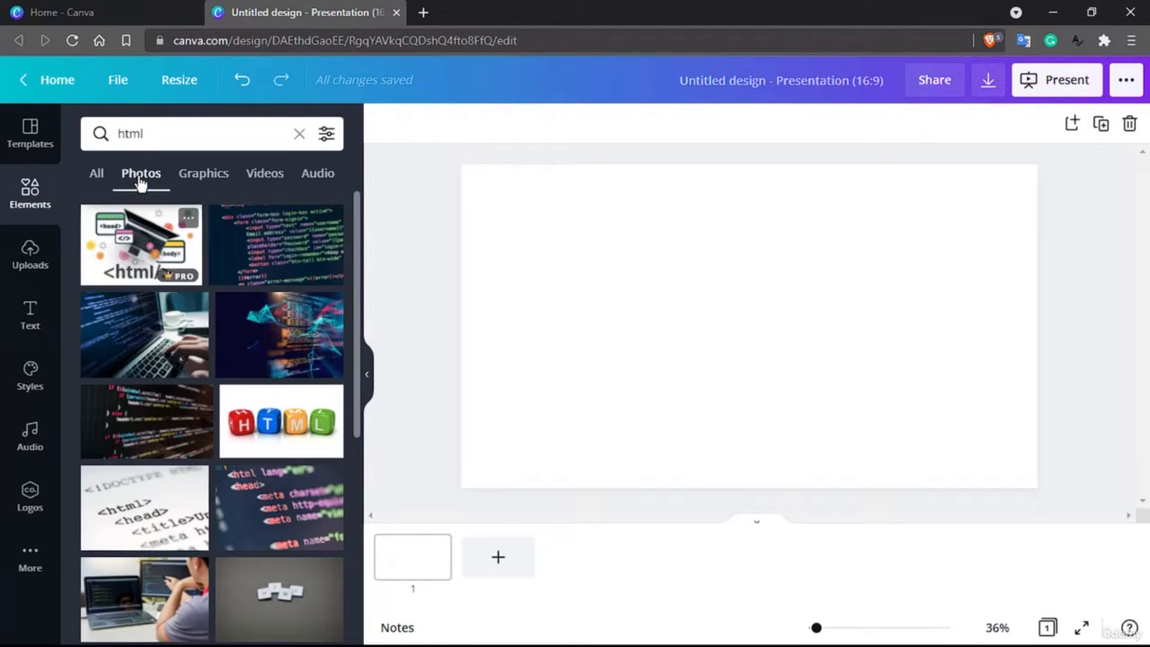
pyautogui.click(205, 177)
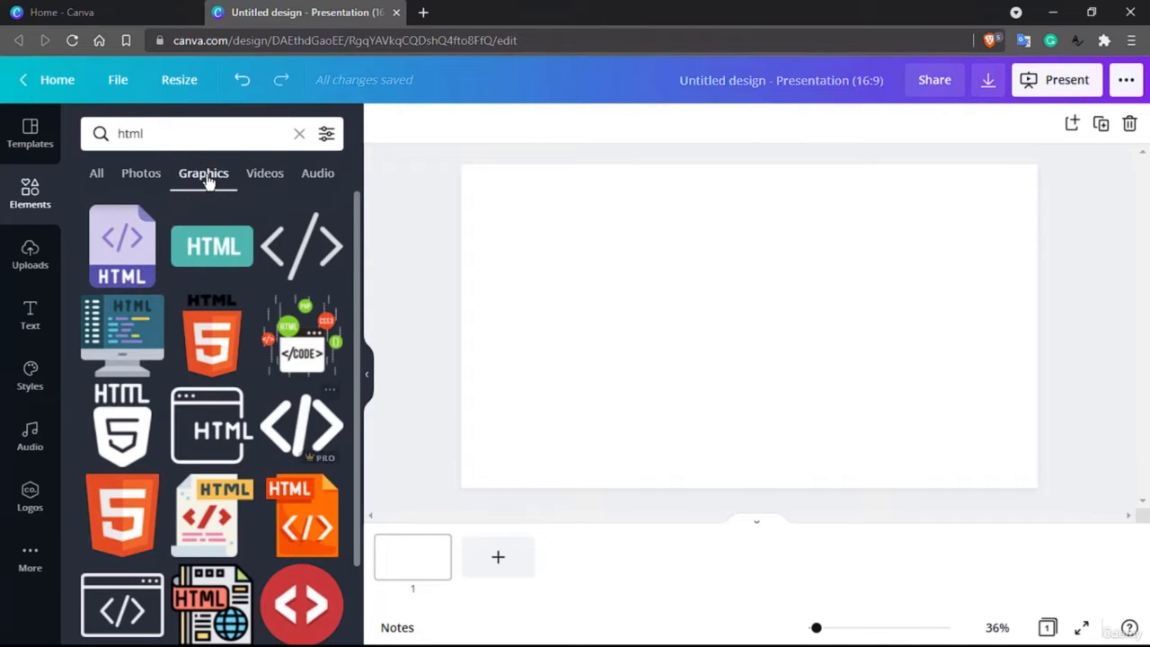
pyautogui.click(280, 176)
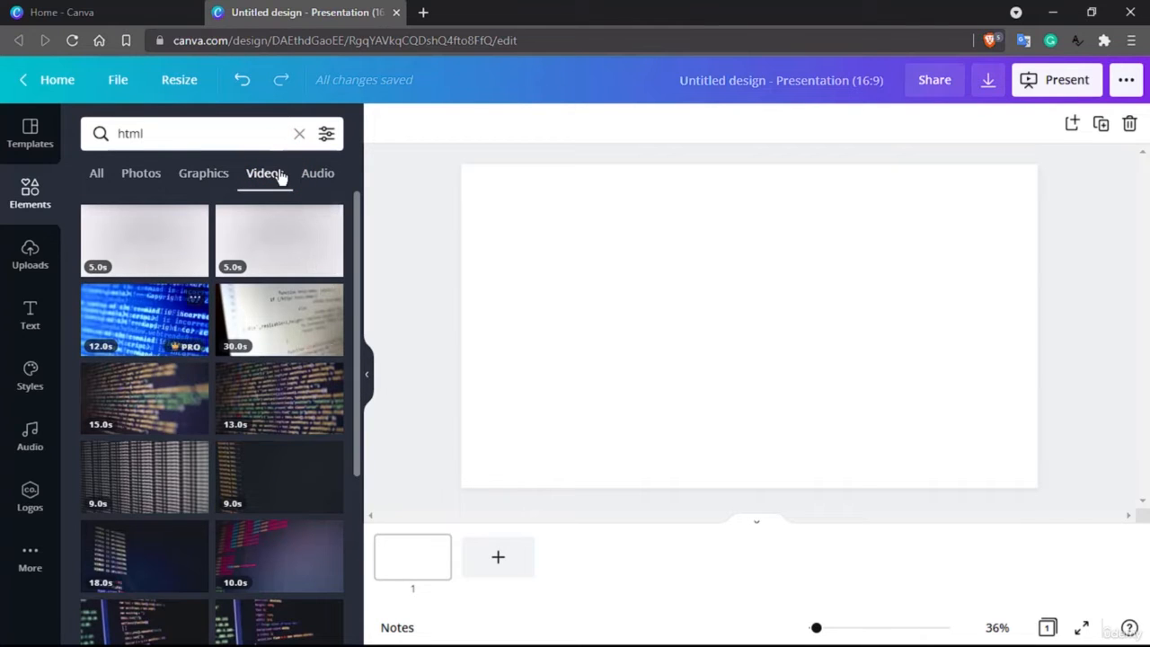
pyautogui.click(330, 175)
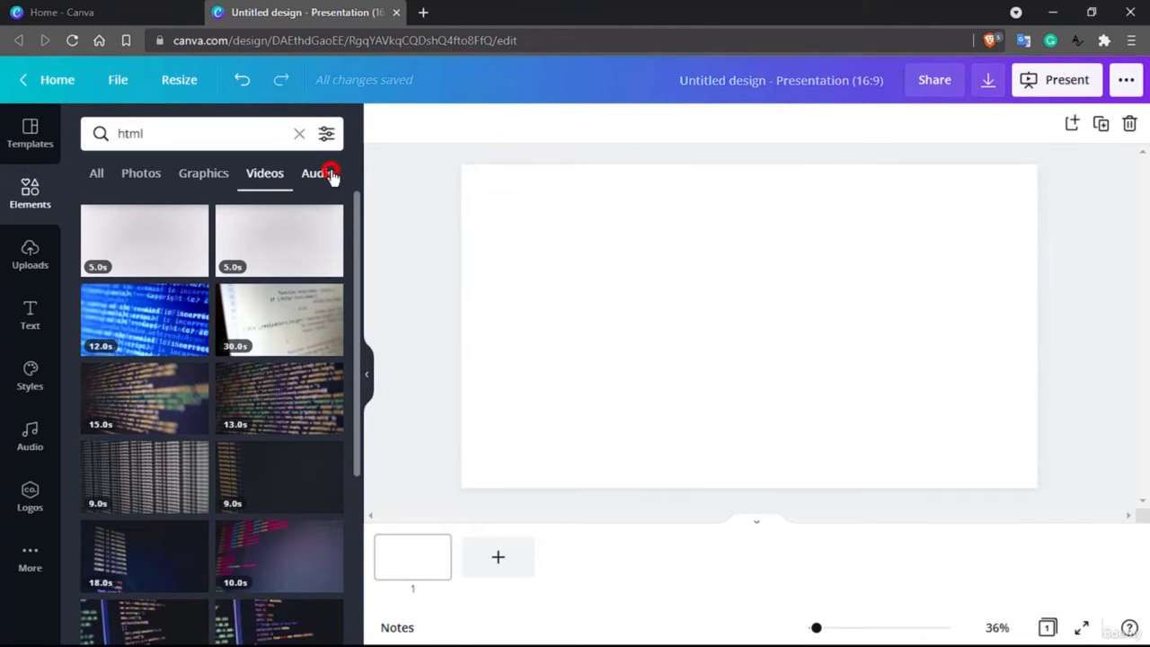
pyautogui.click(97, 172)
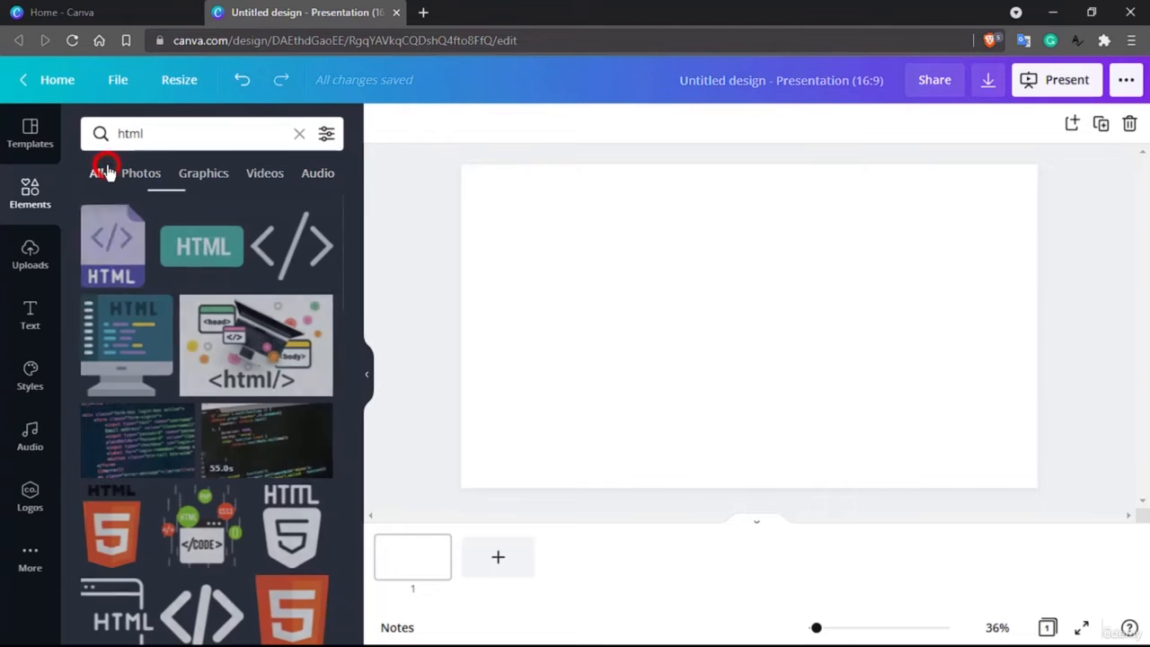
# Clear the search and open the full Grids collection.
pyautogui.click(170, 132)
pyautogui.click(299, 133)
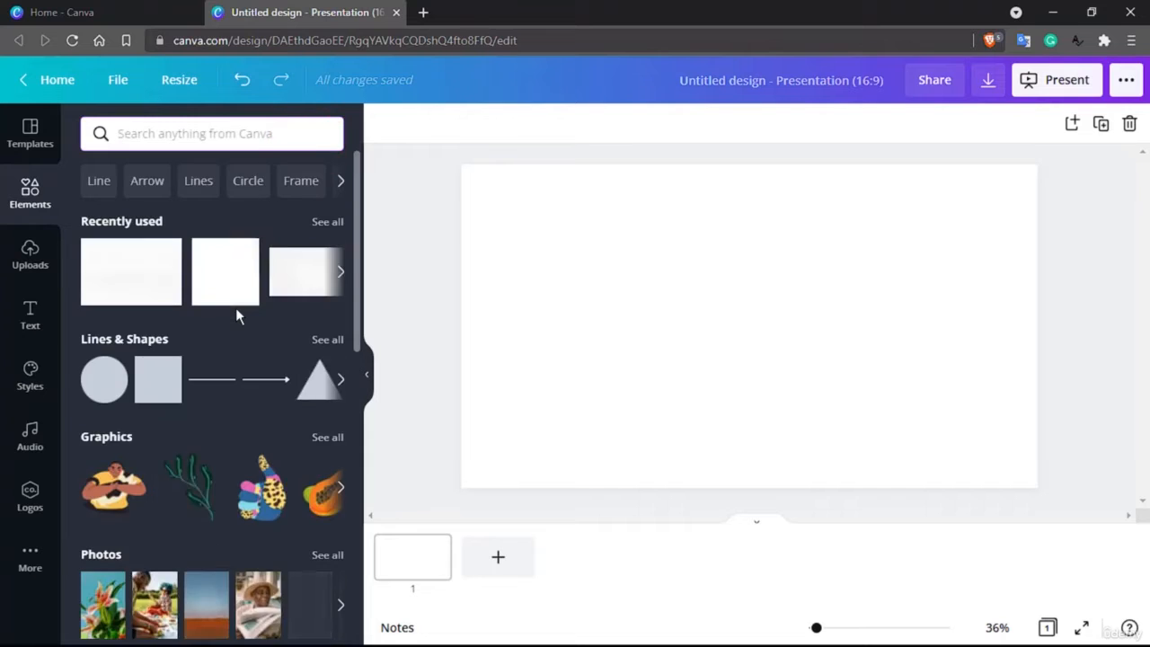
pyautogui.scroll(-4, 235, 310)
pyautogui.scroll(-4, 226, 364)
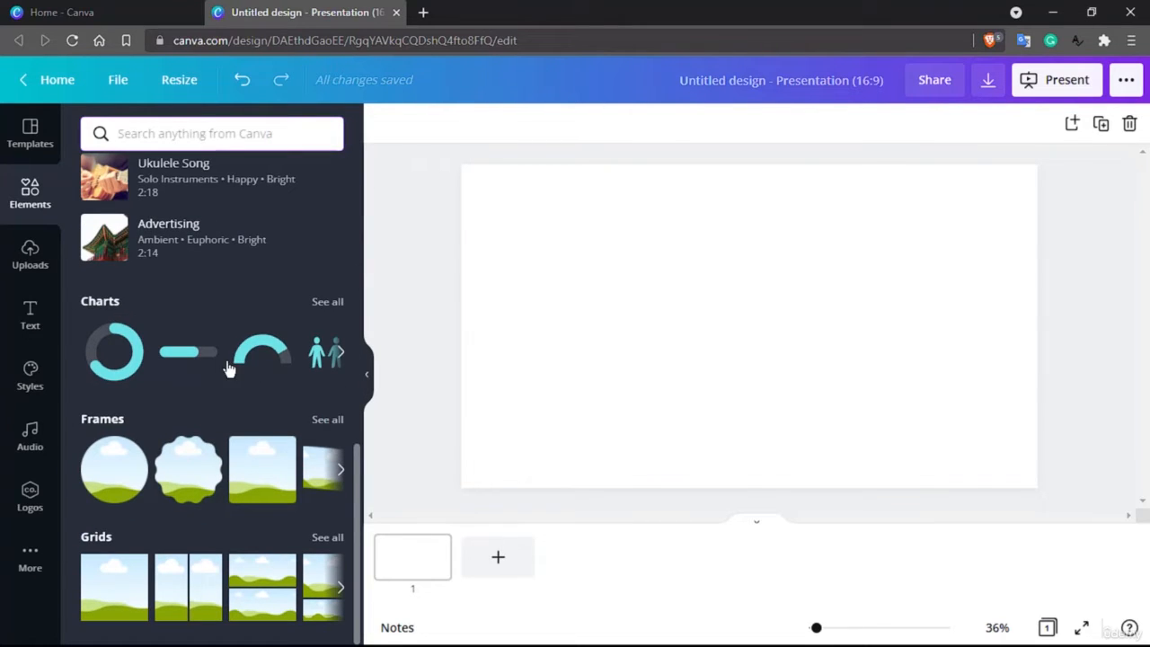
pyautogui.click(337, 538)
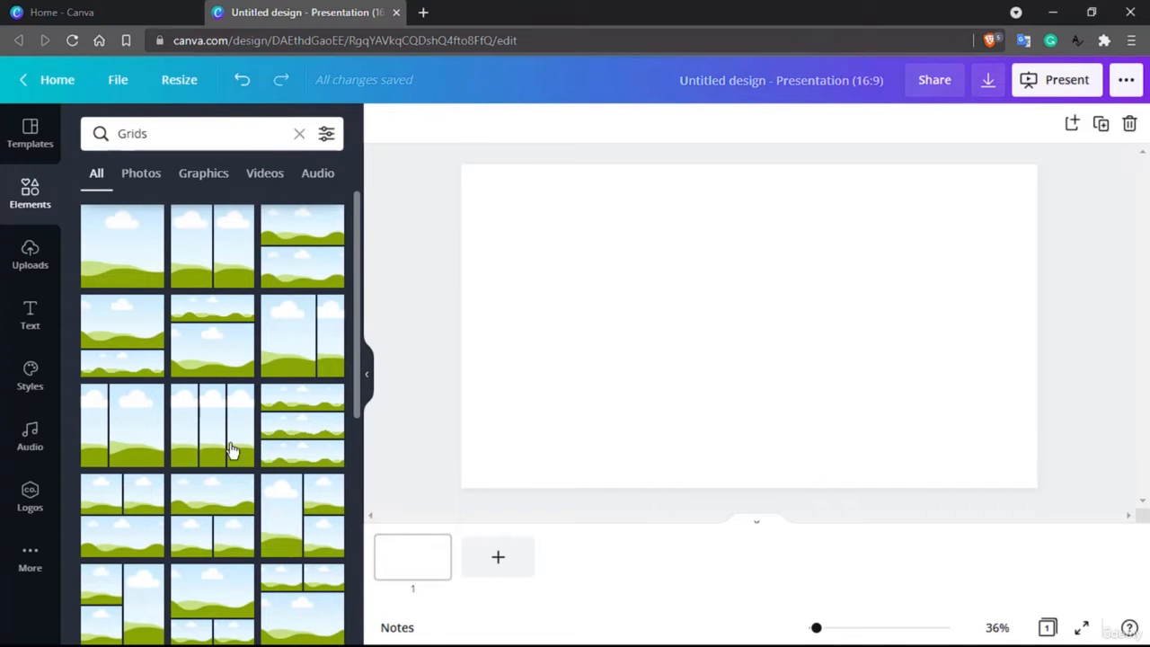
# Add a grid with one wide top cell and two bottom cells to the slide.
pyautogui.scroll(-5, 231, 449)
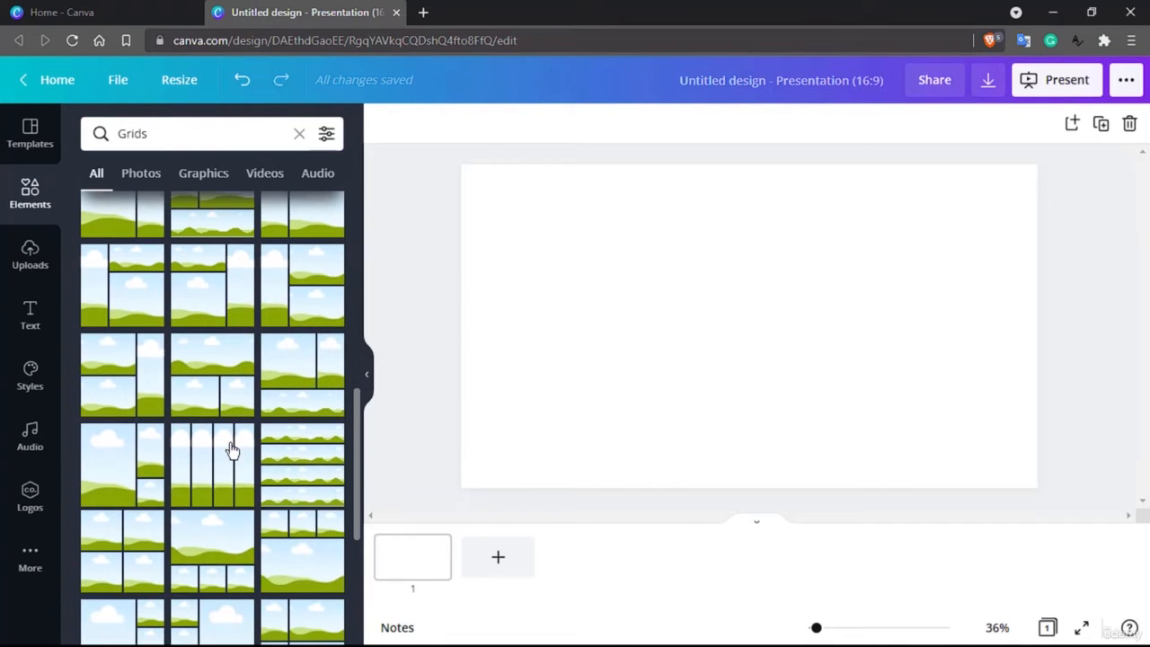
pyautogui.scroll(-2, 231, 449)
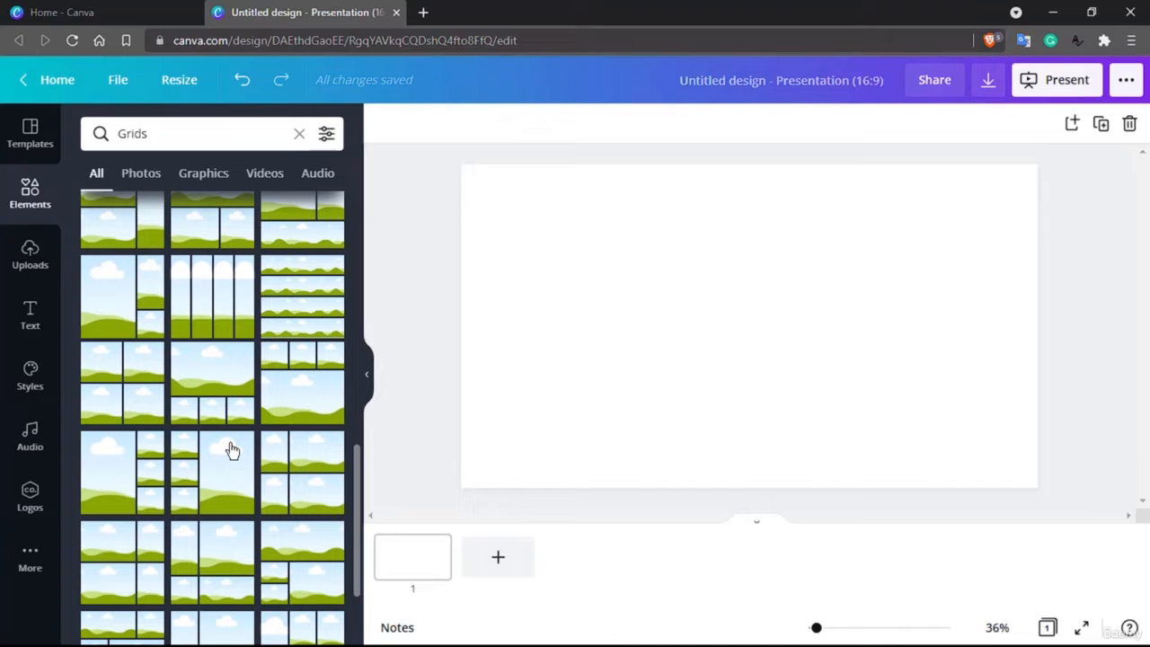
pyautogui.scroll(10, 230, 449)
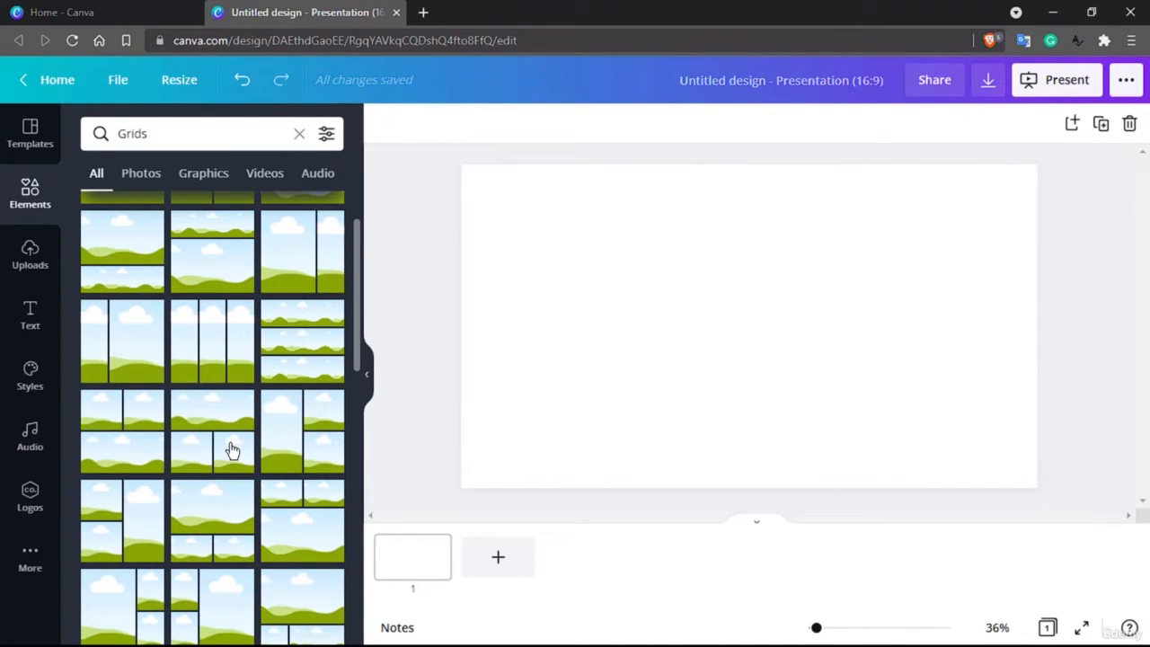
pyautogui.scroll(-1, 226, 433)
pyautogui.moveTo(215, 416); pyautogui.dragTo(732, 277)
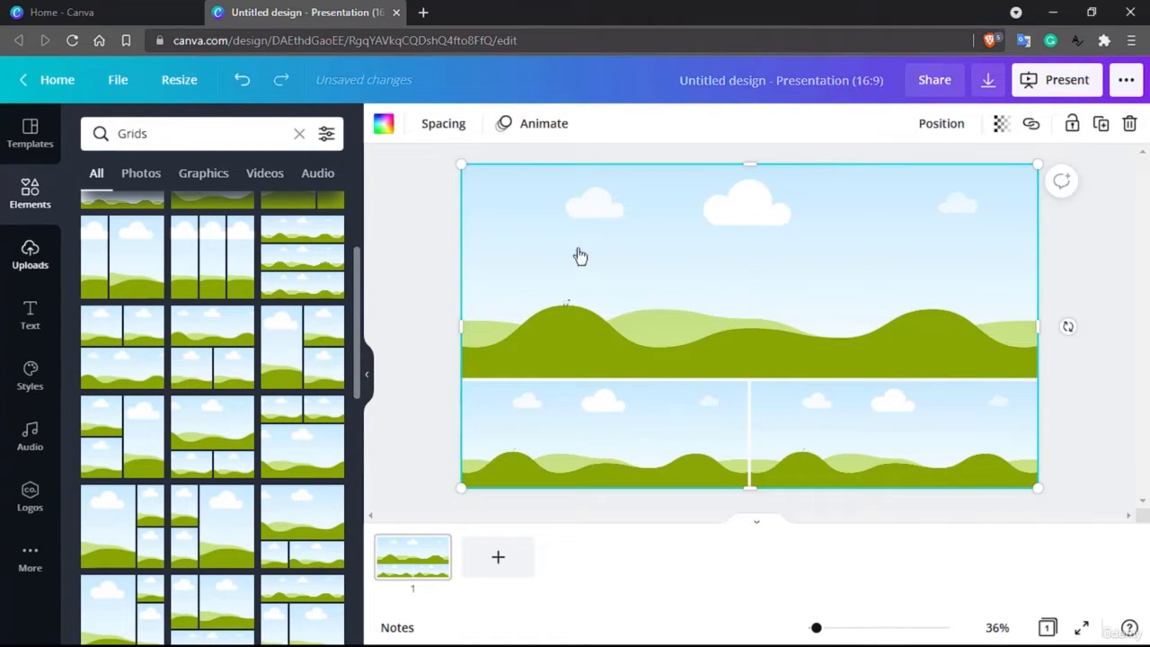
# Fill the grid's top cell with the photo of three women dancing by a lake.
pyautogui.click(40, 184)
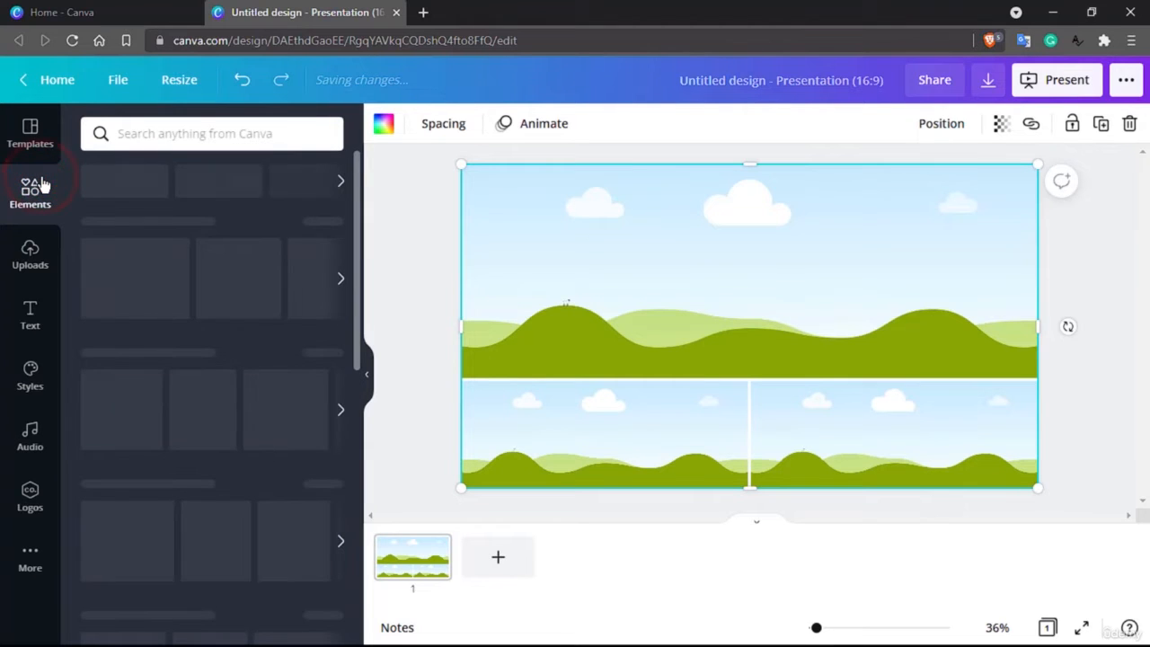
pyautogui.scroll(-2, 138, 411)
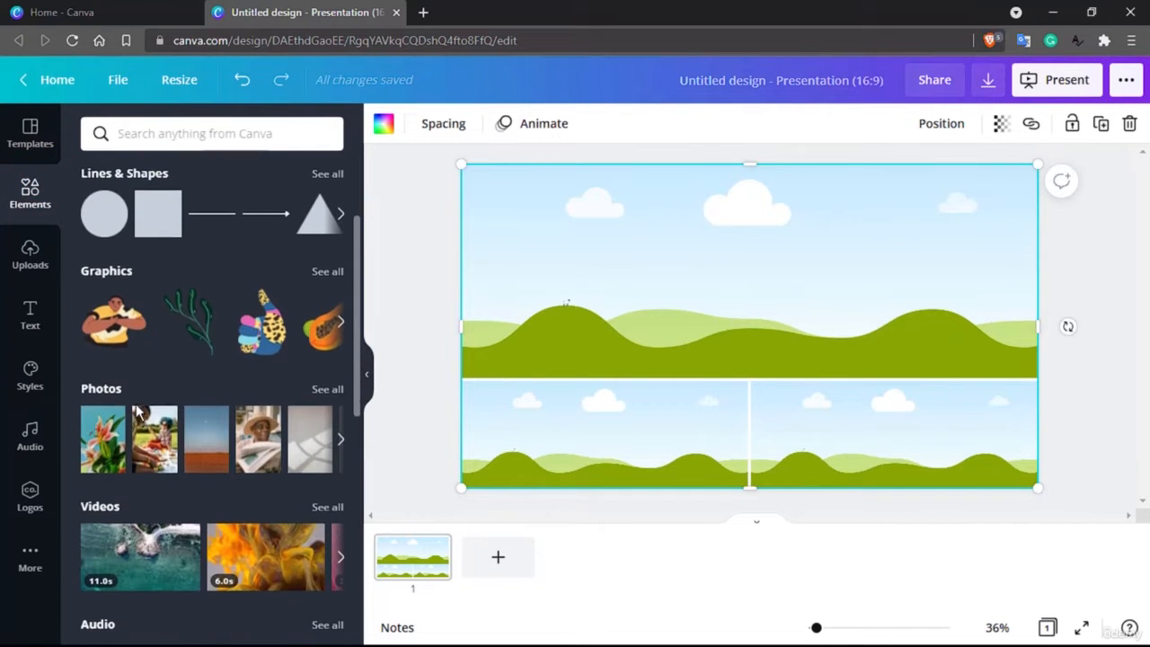
pyautogui.click(321, 392)
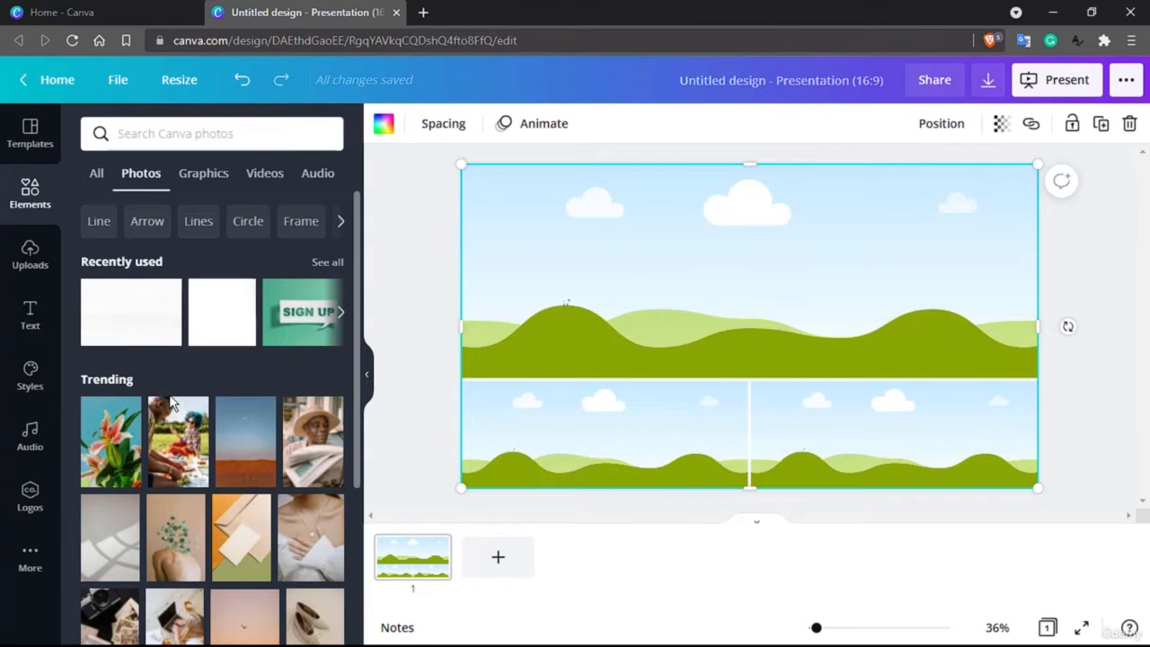
pyautogui.scroll(-1, 172, 403)
pyautogui.scroll(1, 173, 404)
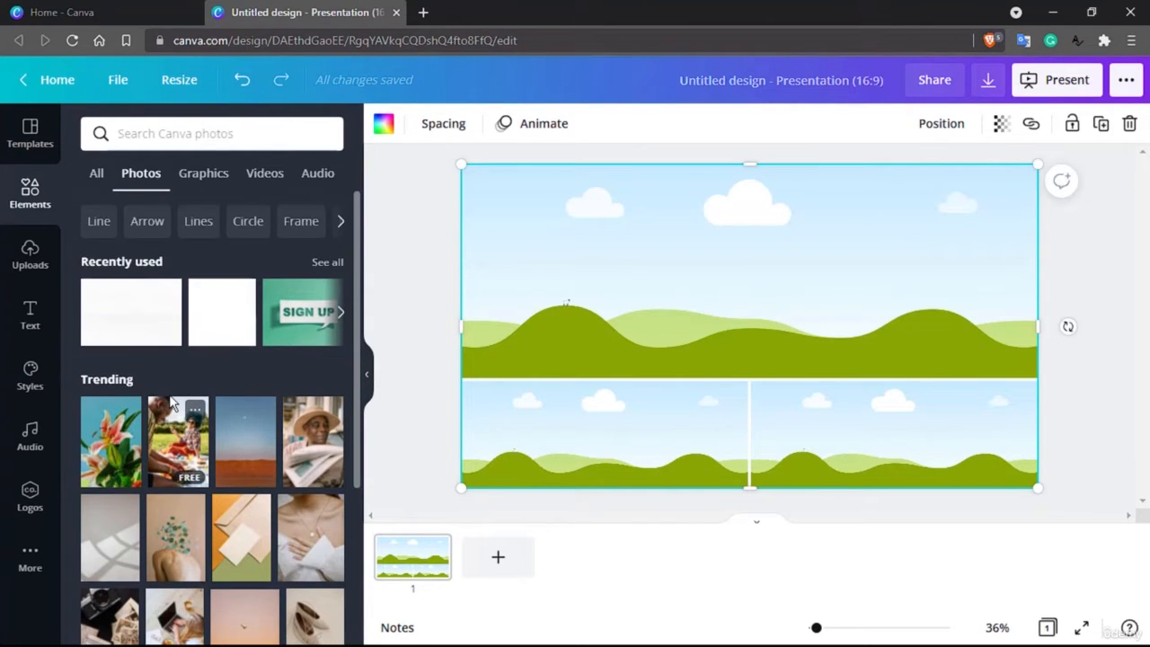
pyautogui.scroll(-4, 172, 403)
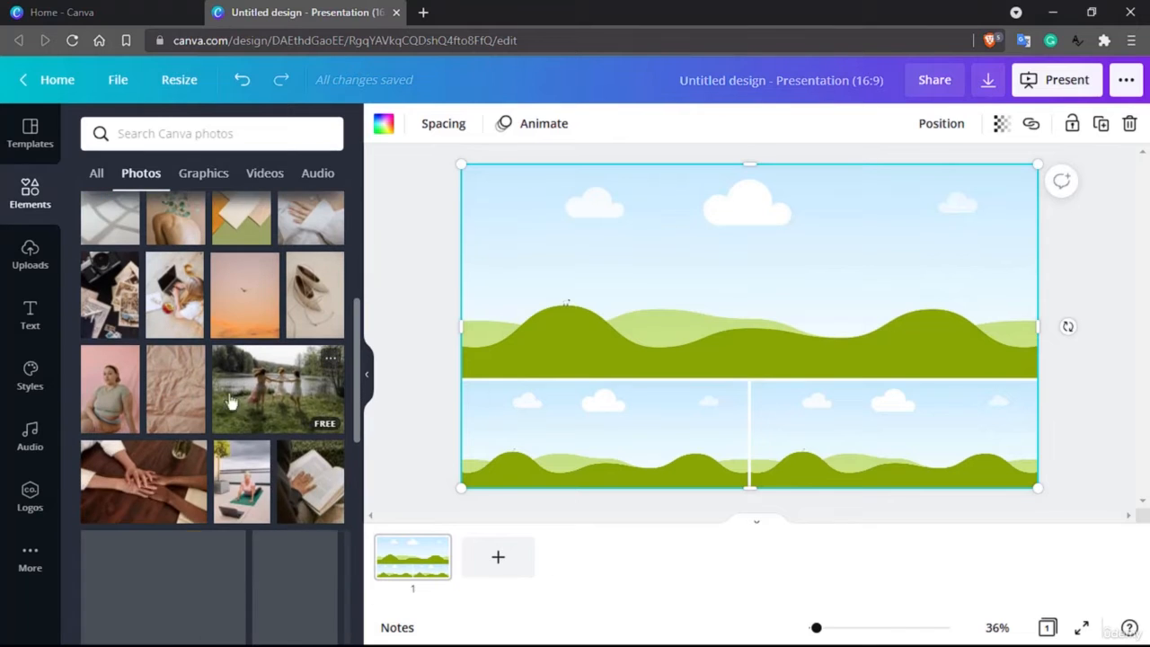
pyautogui.moveTo(276, 398); pyautogui.dragTo(672, 268)
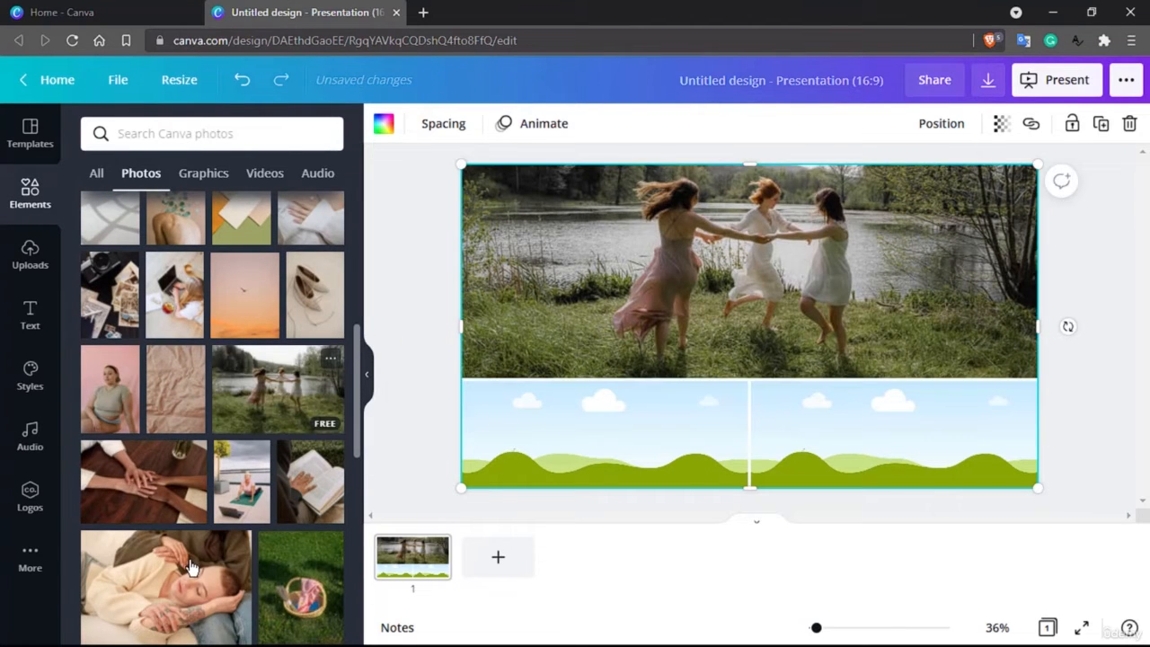
# Fill the grid's bottom-left cell with the photo of a woman reading a book beside a dog.
pyautogui.scroll(-3, 191, 566)
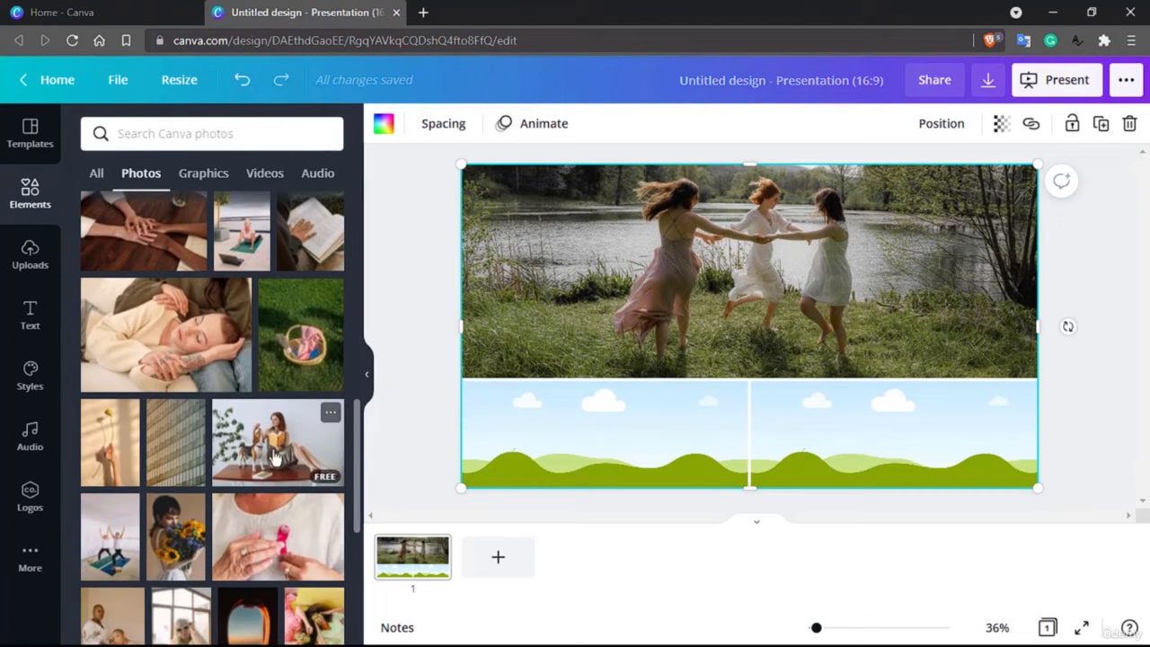
pyautogui.moveTo(273, 449); pyautogui.dragTo(643, 452)
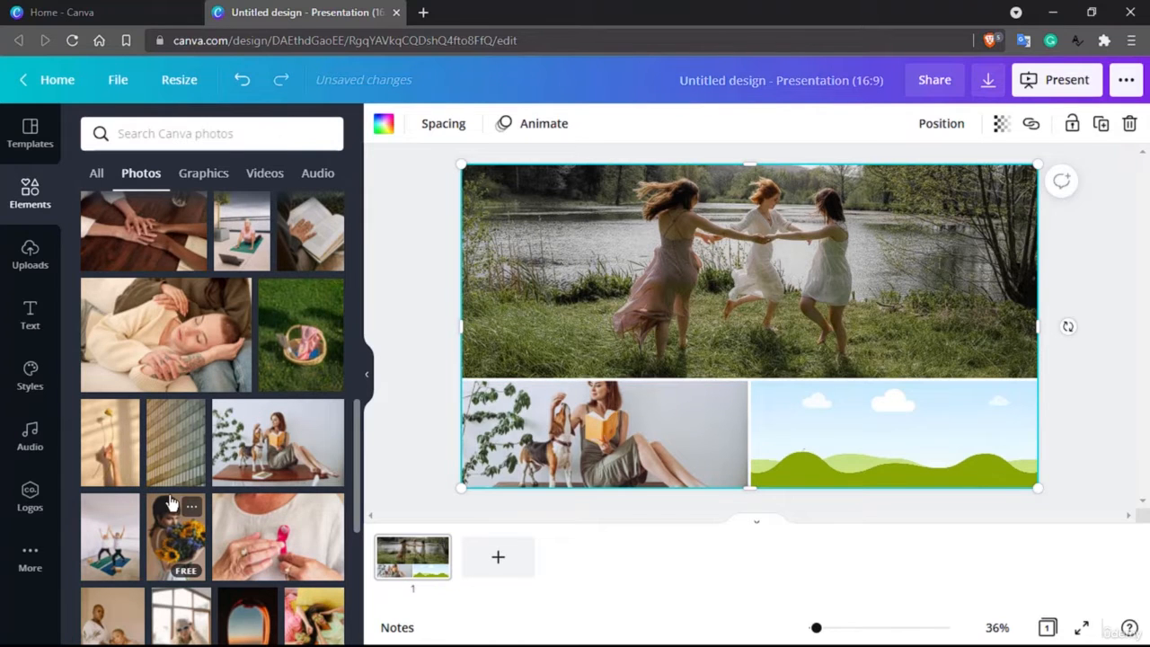
# Fill the grid's bottom-right cell with the photo of four friends posing together.
pyautogui.scroll(-2, 171, 501)
pyautogui.scroll(-1, 171, 502)
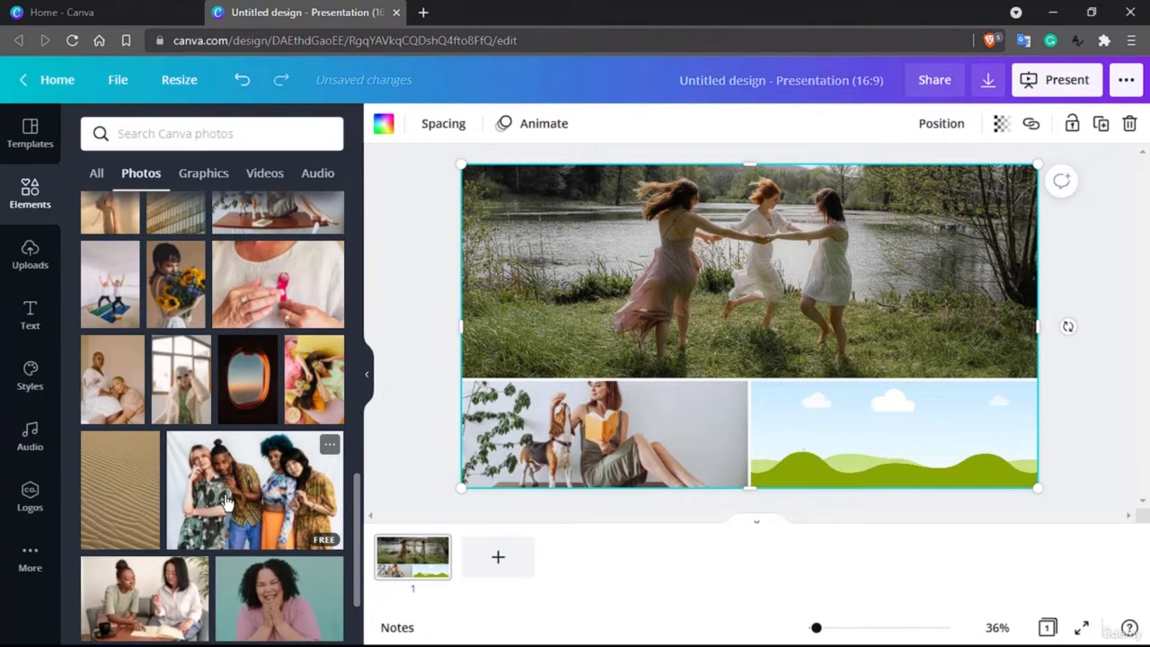
pyautogui.scroll(-2, 226, 503)
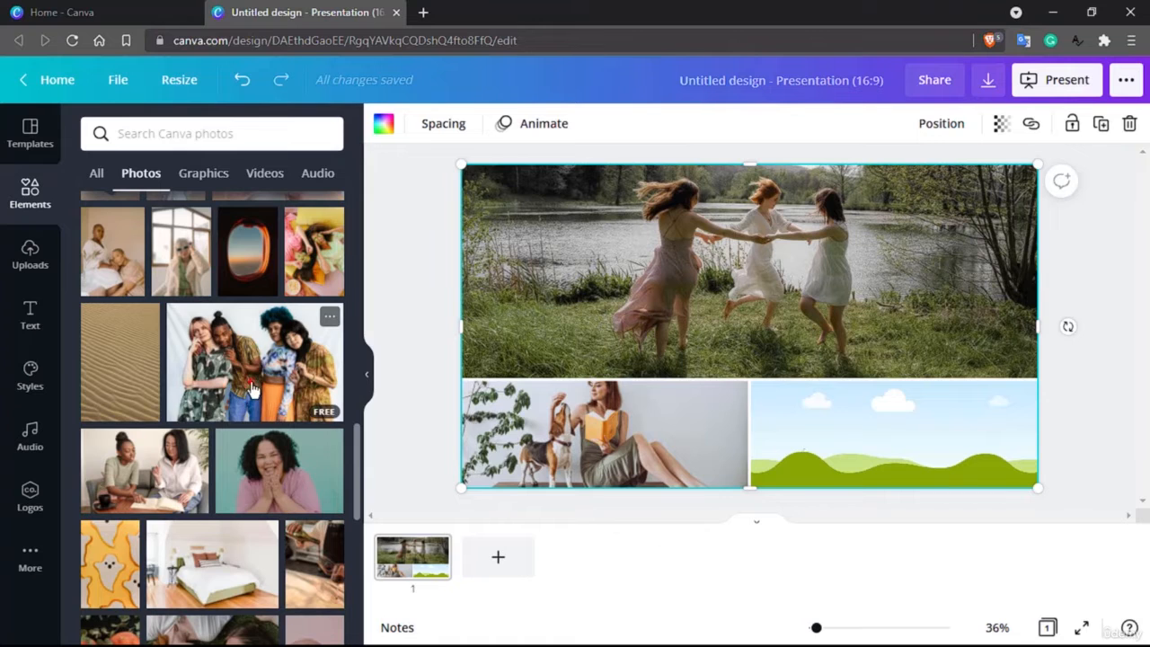
pyautogui.moveTo(252, 388); pyautogui.dragTo(903, 442)
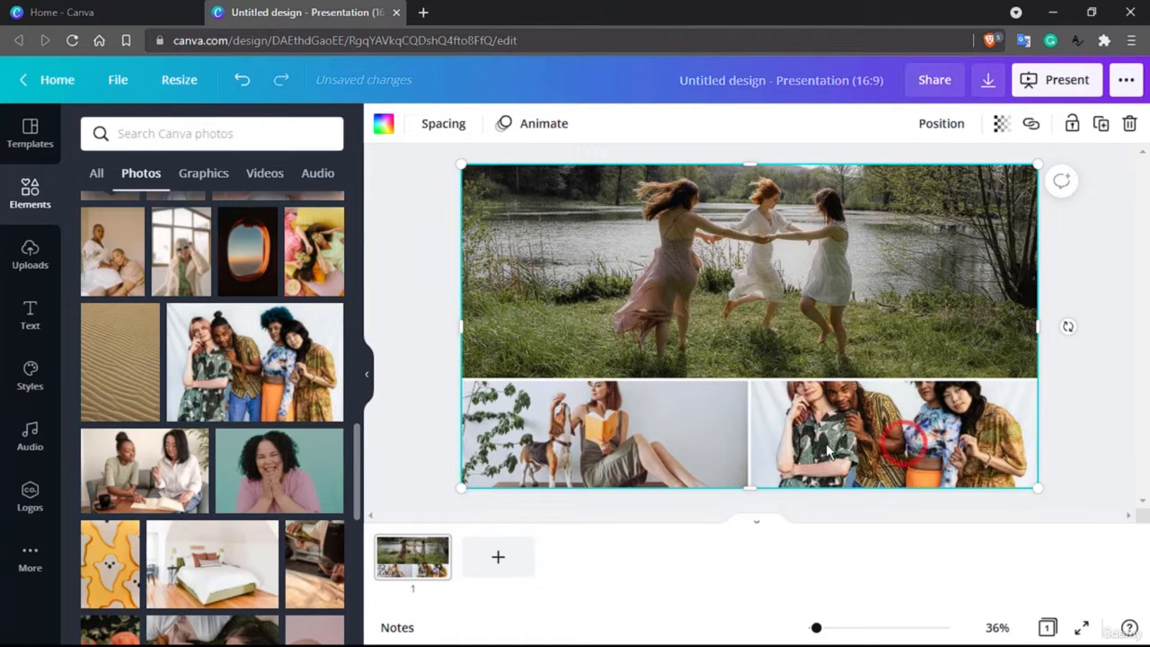
# Reposition the photo inside the bottom-left cell so the reading woman's head shows fully.
pyautogui.moveTo(741, 285)
pyautogui.mouseDown()
pyautogui.moveTo(647, 286)
pyautogui.moveTo(742, 286)
pyautogui.mouseUp()
pyautogui.click(631, 415)
pyautogui.doubleClick(632, 415)
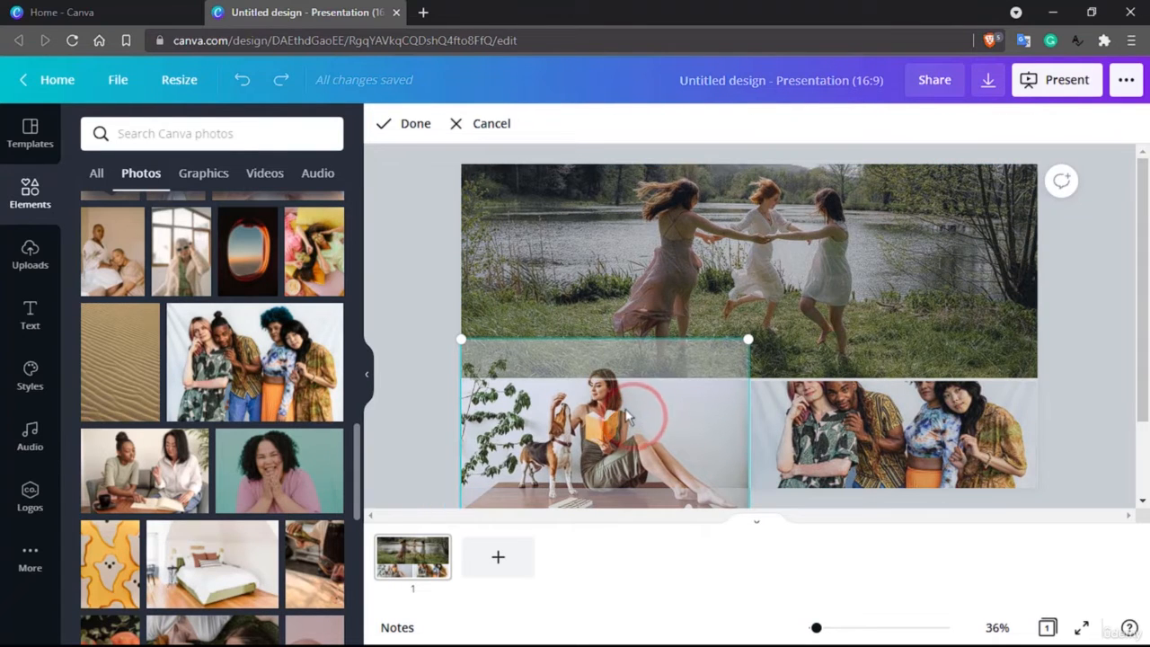
pyautogui.moveTo(619, 402); pyautogui.dragTo(625, 443)
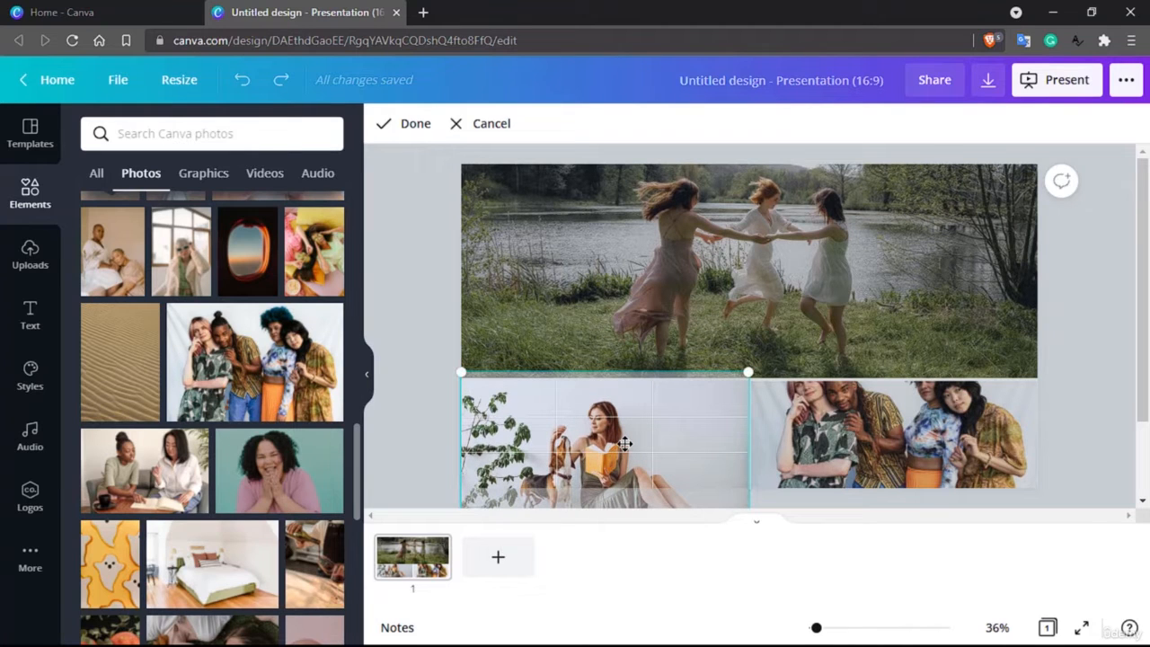
pyautogui.click(681, 271)
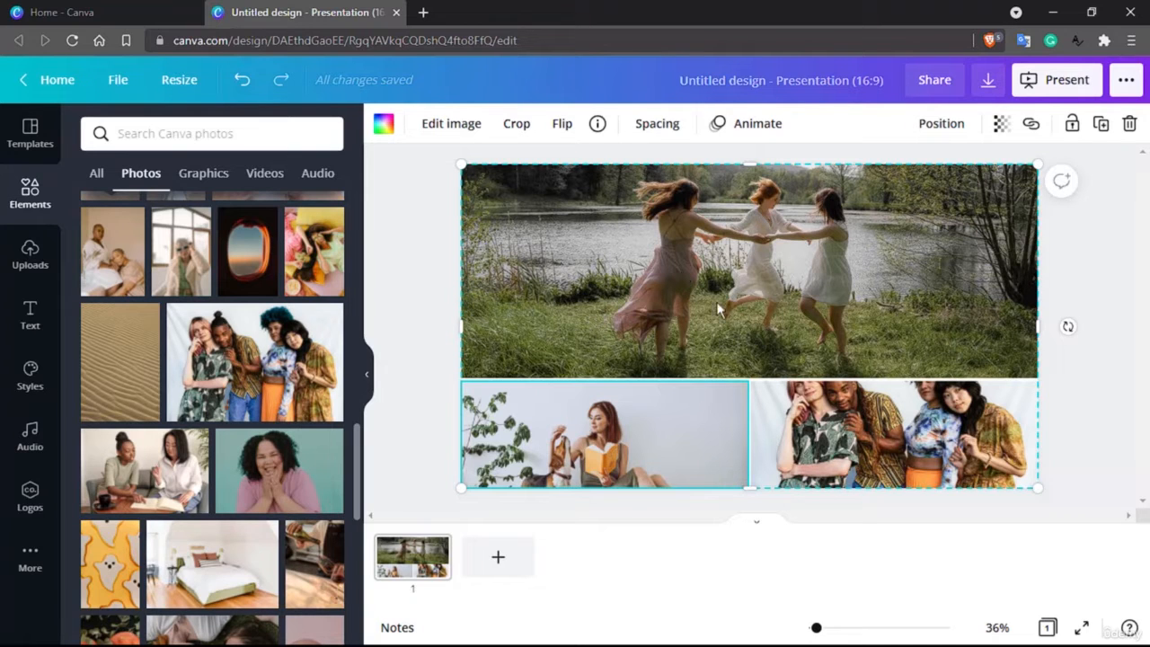
# Reposition the group photo inside the bottom-right cell so the friends' heads show fully.
pyautogui.doubleClick(878, 437)
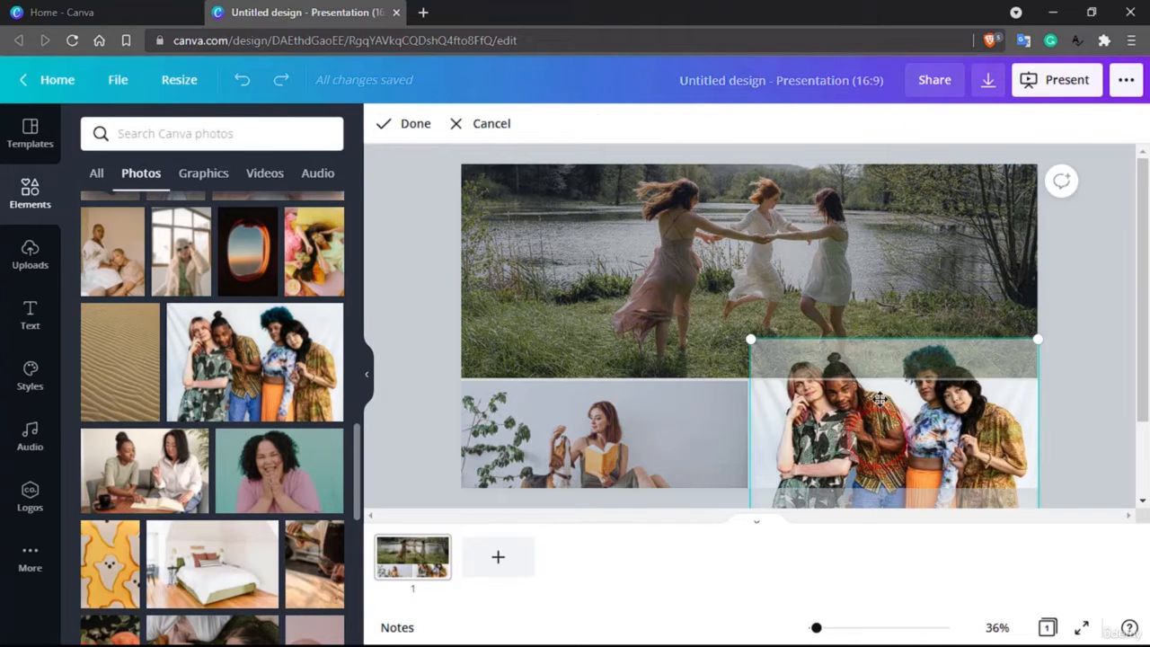
pyautogui.moveTo(879, 401); pyautogui.dragTo(878, 442)
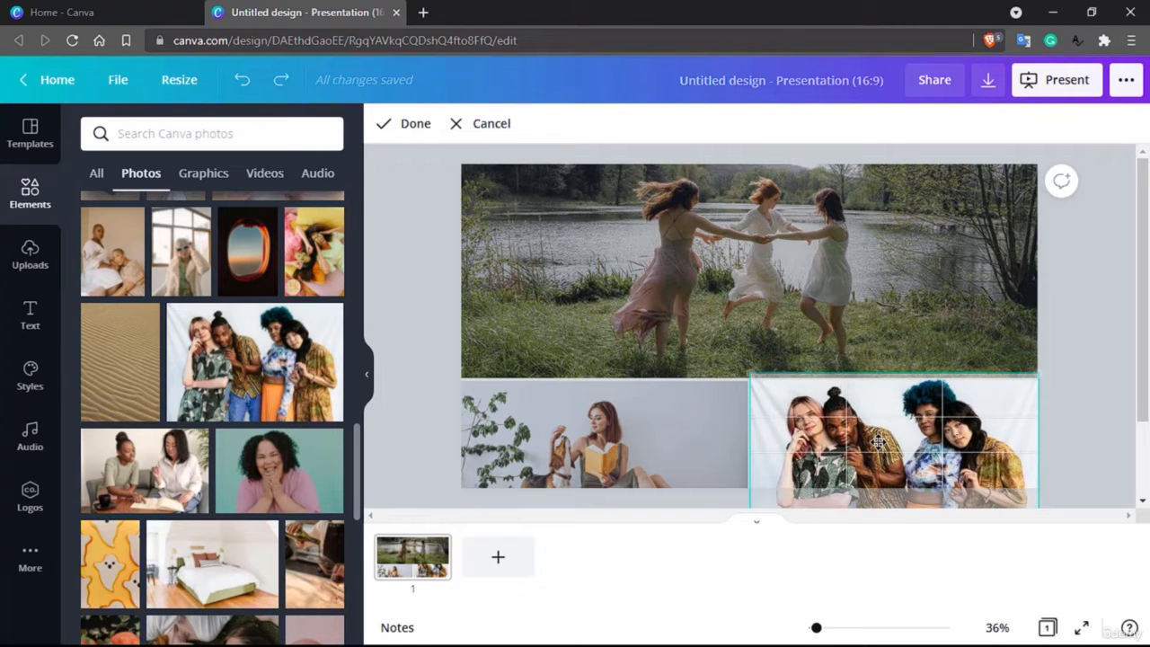
pyautogui.click(886, 310)
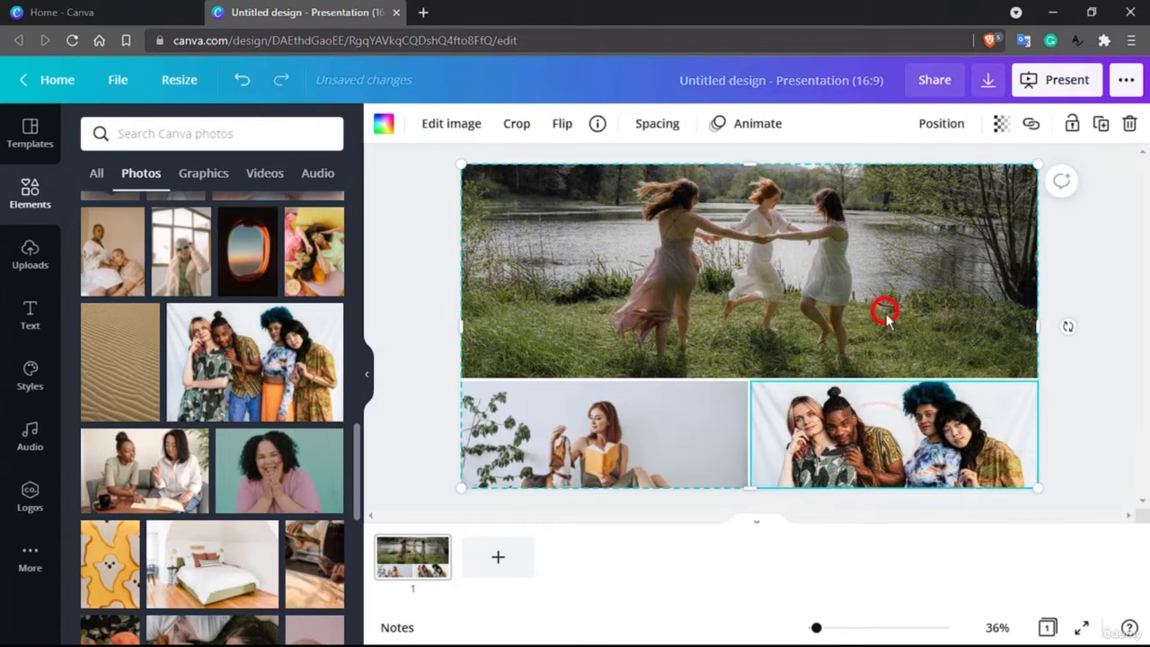
pyautogui.doubleClick(921, 440)
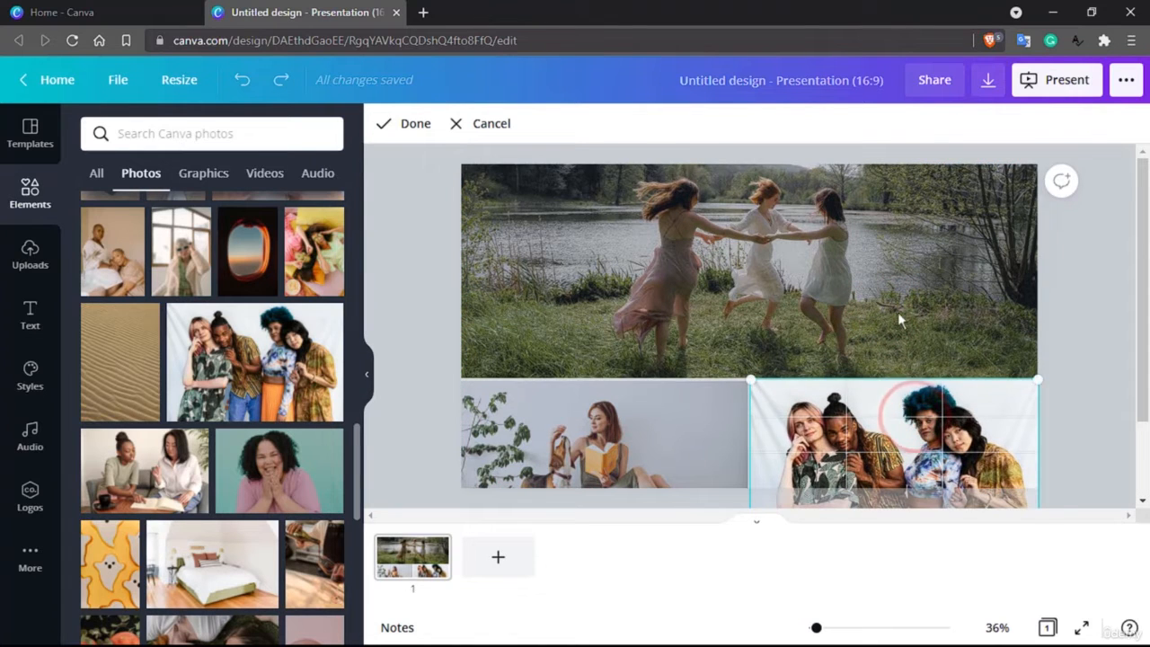
pyautogui.click(896, 306)
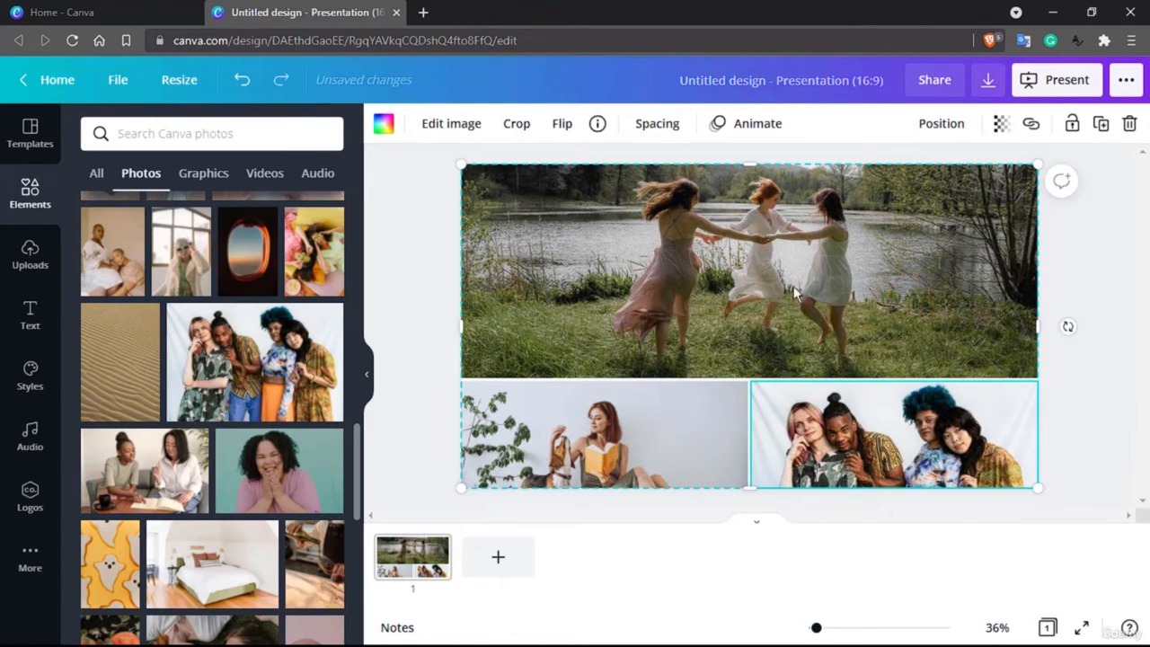
# Reposition the lake photo inside the top cell to show more of the trees above the dancers.
pyautogui.doubleClick(730, 275)
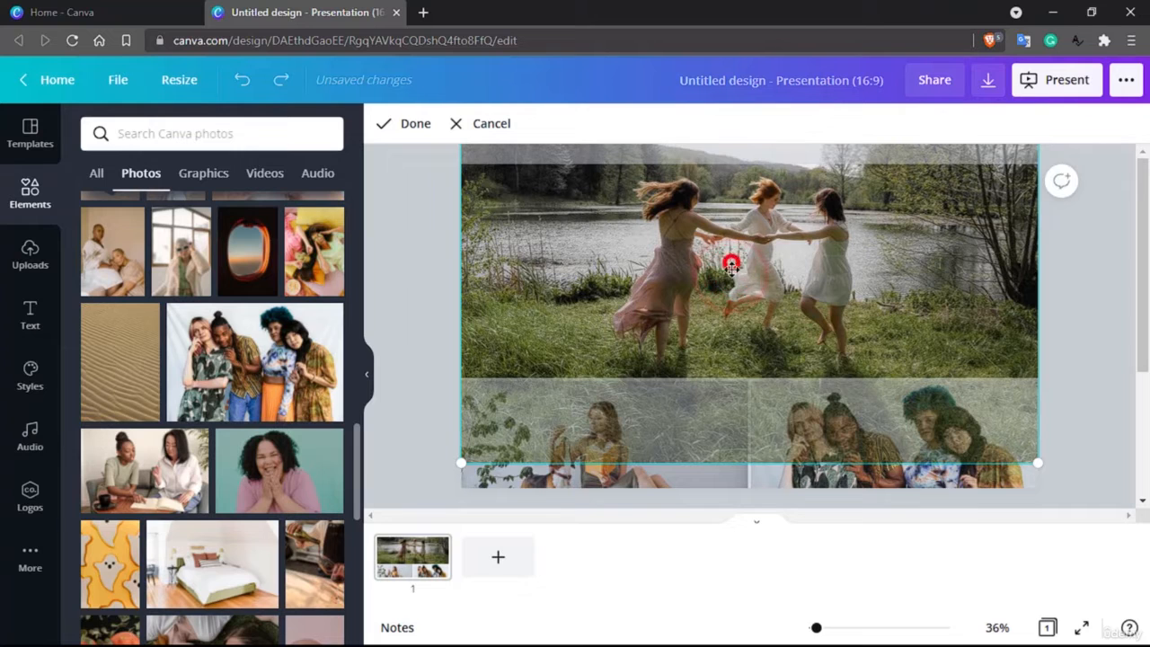
pyautogui.moveTo(730, 263); pyautogui.dragTo(732, 285)
pyautogui.click(729, 282)
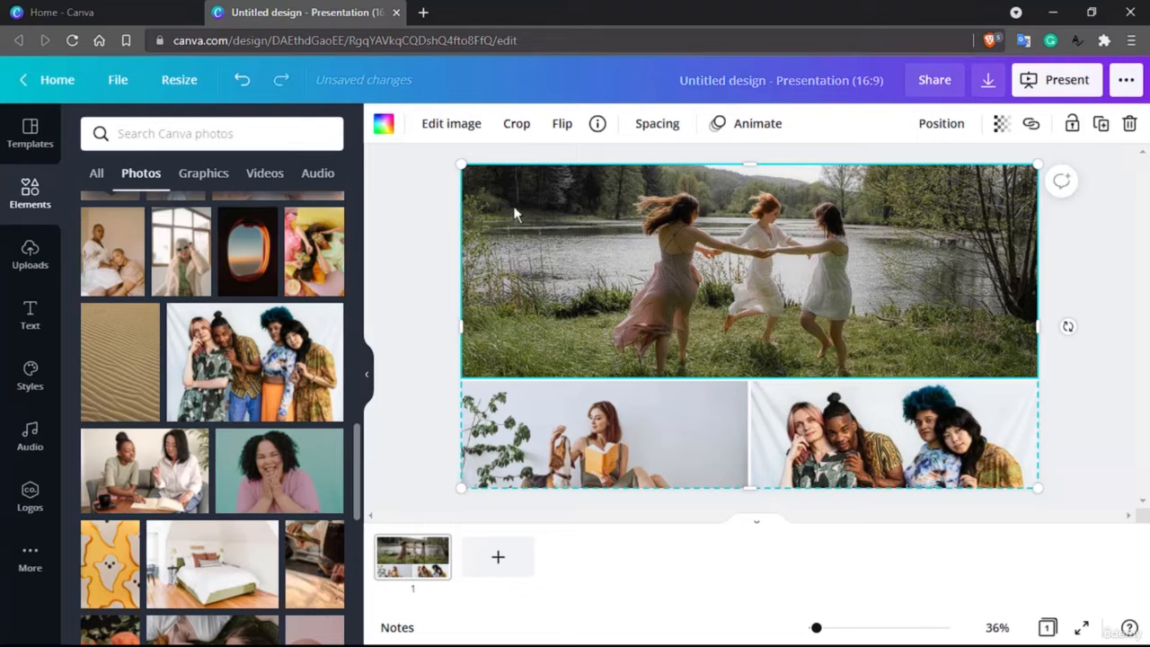
# Try dark red and then coral colour fills in place of the grid's top photo.
pyautogui.click(383, 128)
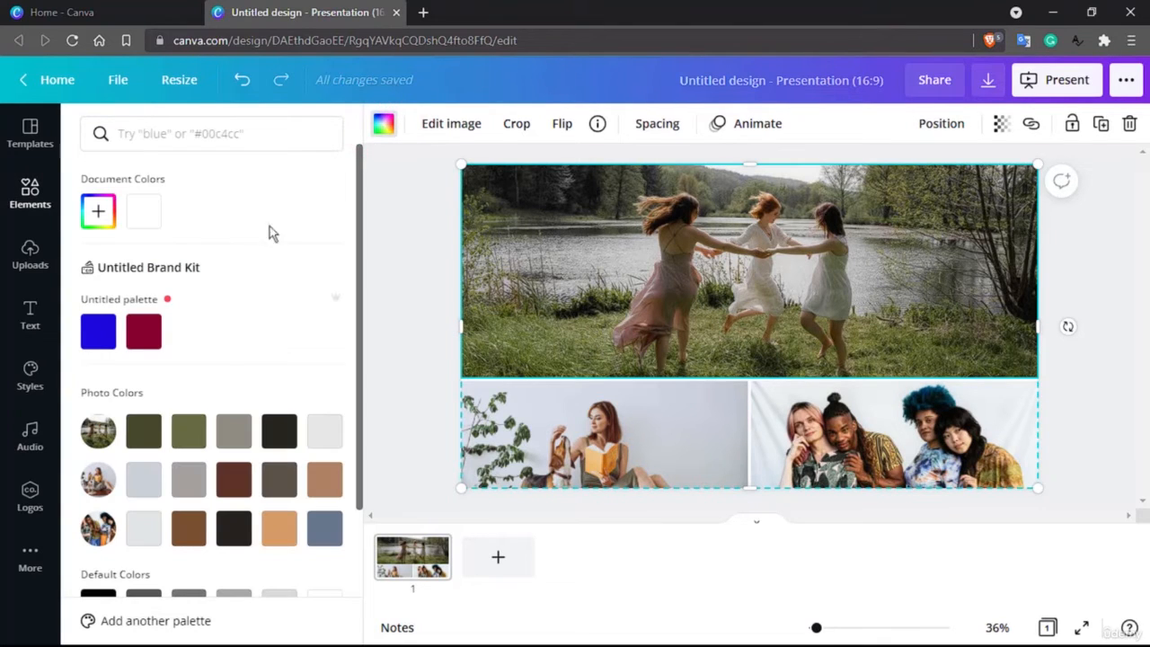
pyautogui.click(146, 332)
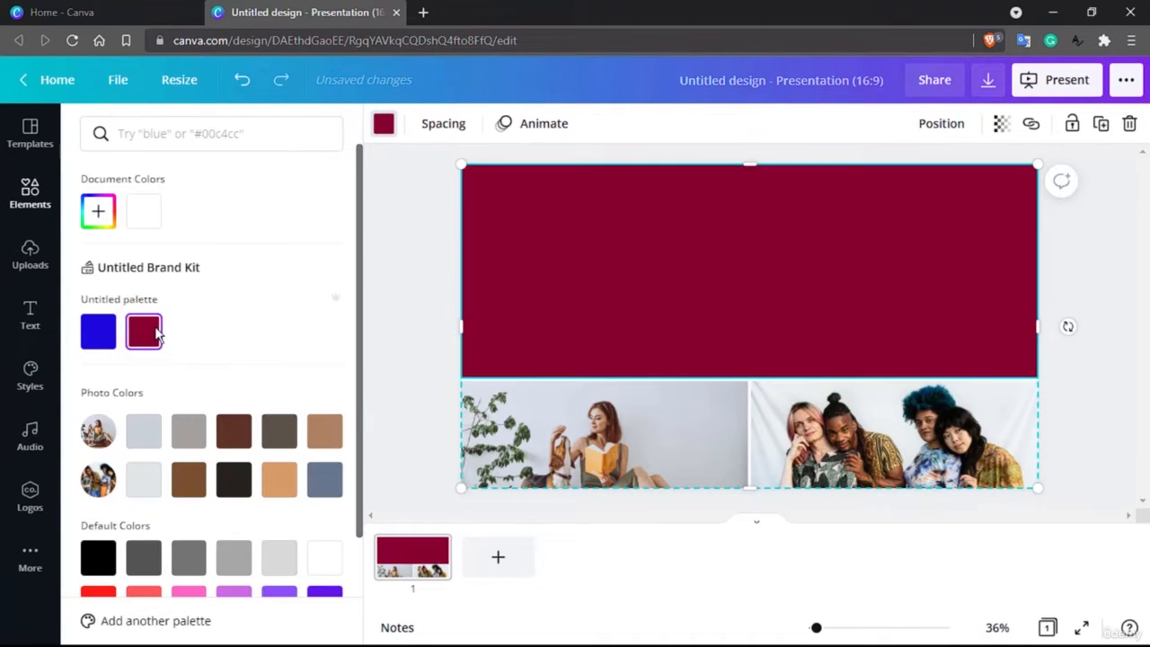
pyautogui.scroll(-3, 154, 332)
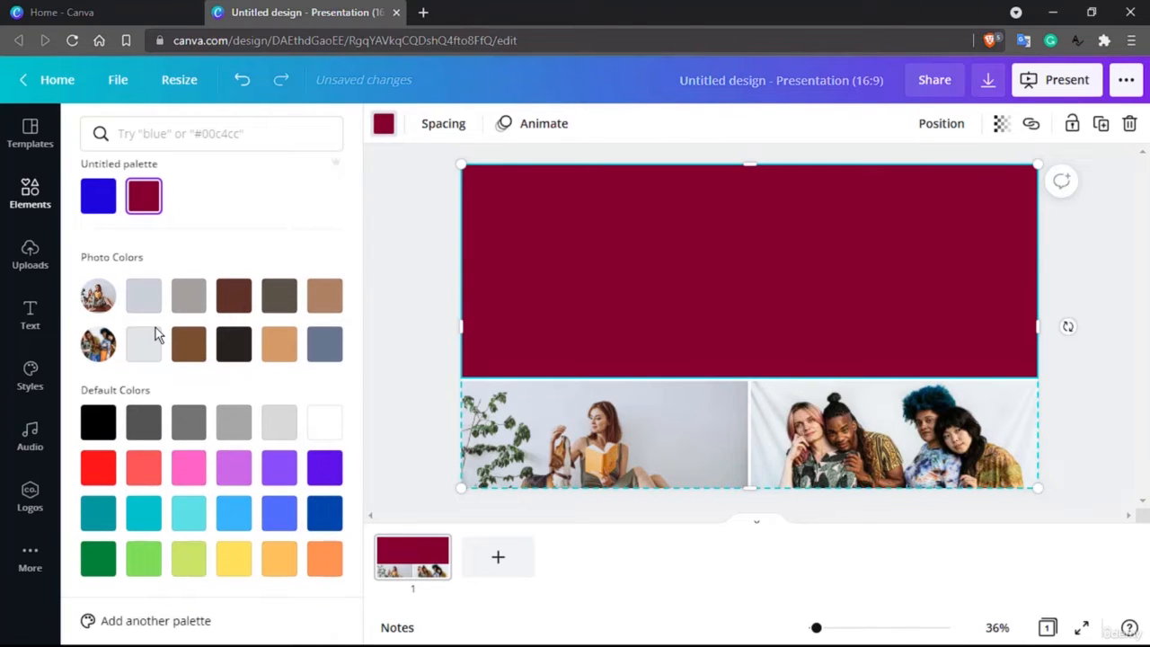
pyautogui.click(146, 465)
pyautogui.click(102, 350)
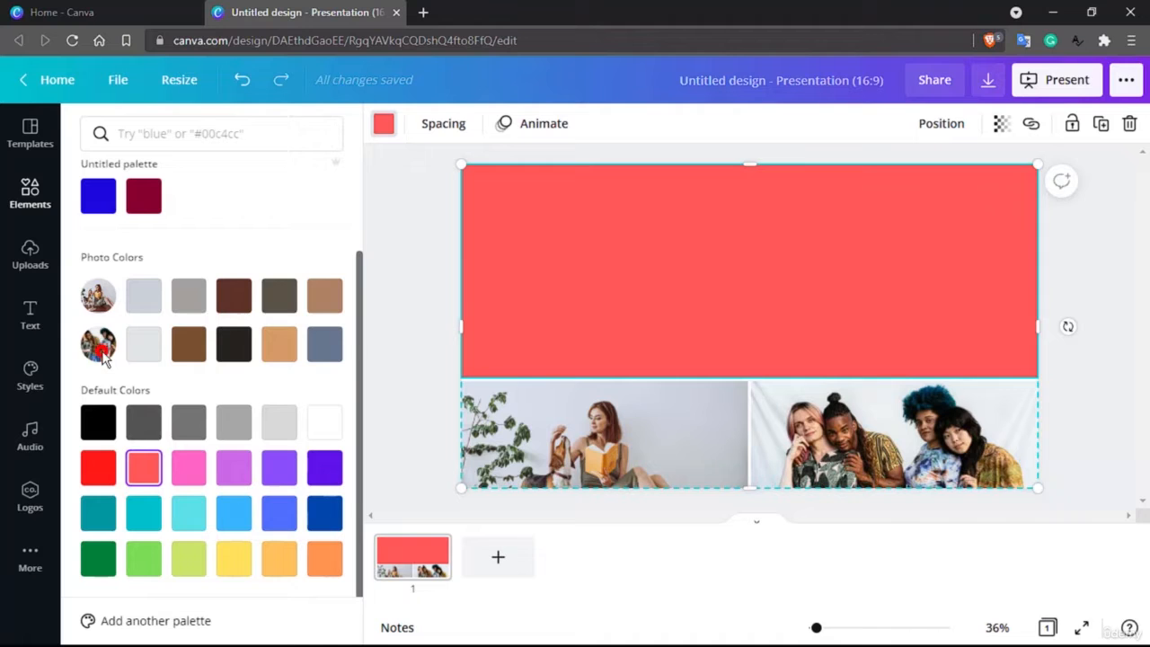
pyautogui.click(102, 295)
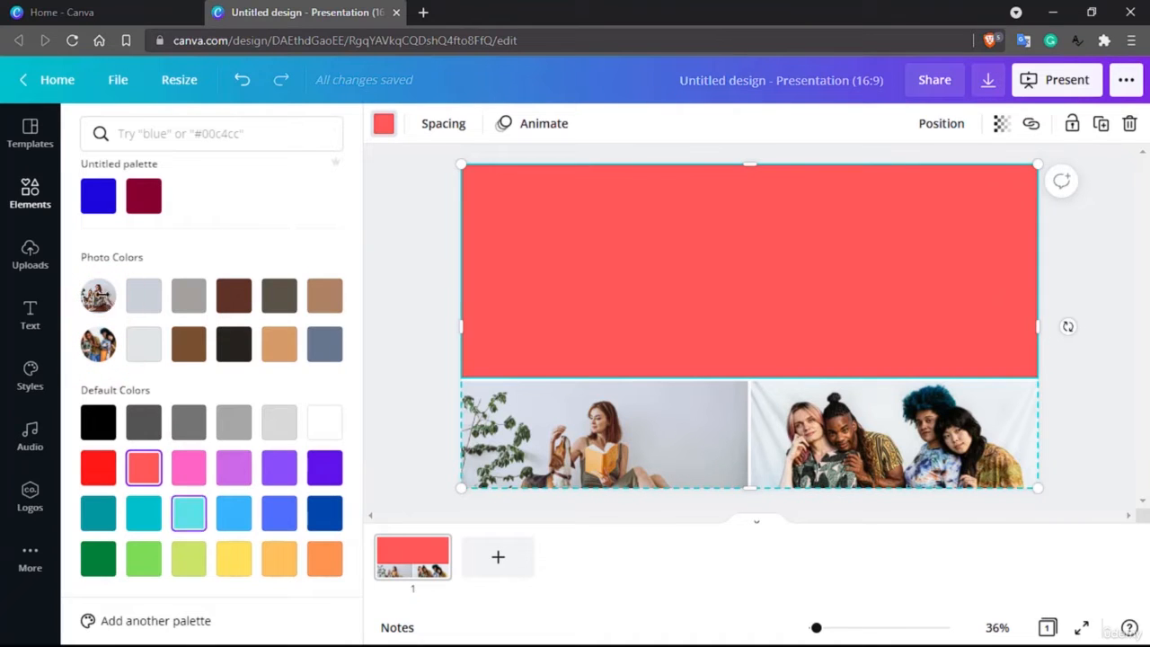
# Set the grid spacing to 100, then reduce it to 25.
pyautogui.click(442, 125)
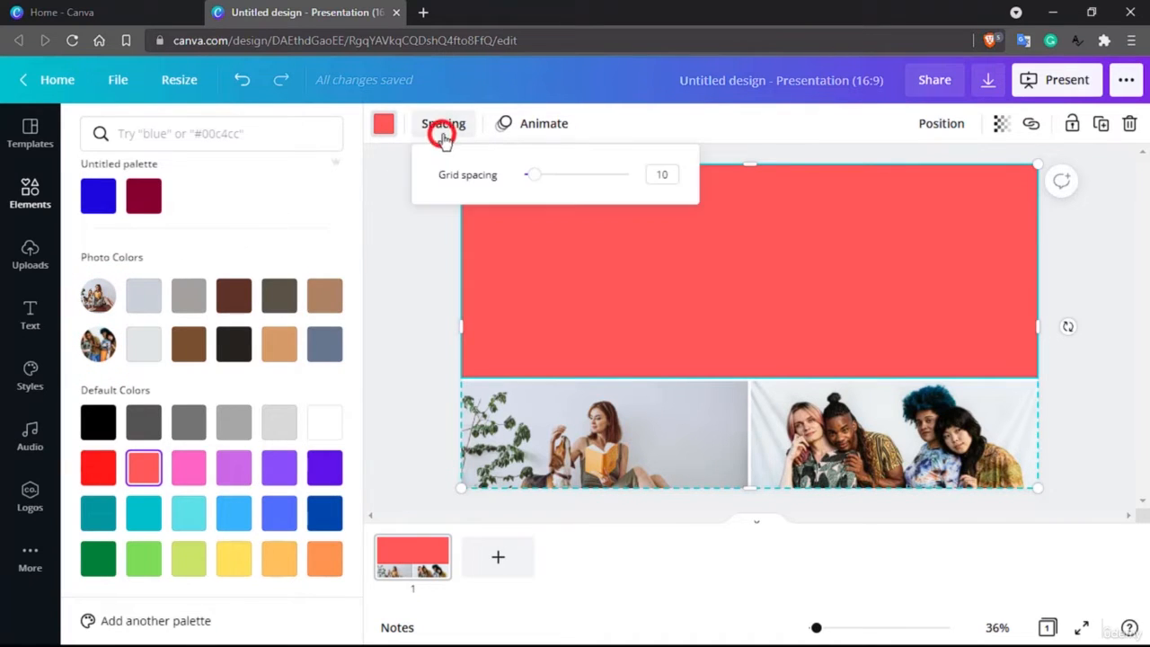
pyautogui.moveTo(535, 180); pyautogui.dragTo(647, 190)
pyautogui.click(722, 183)
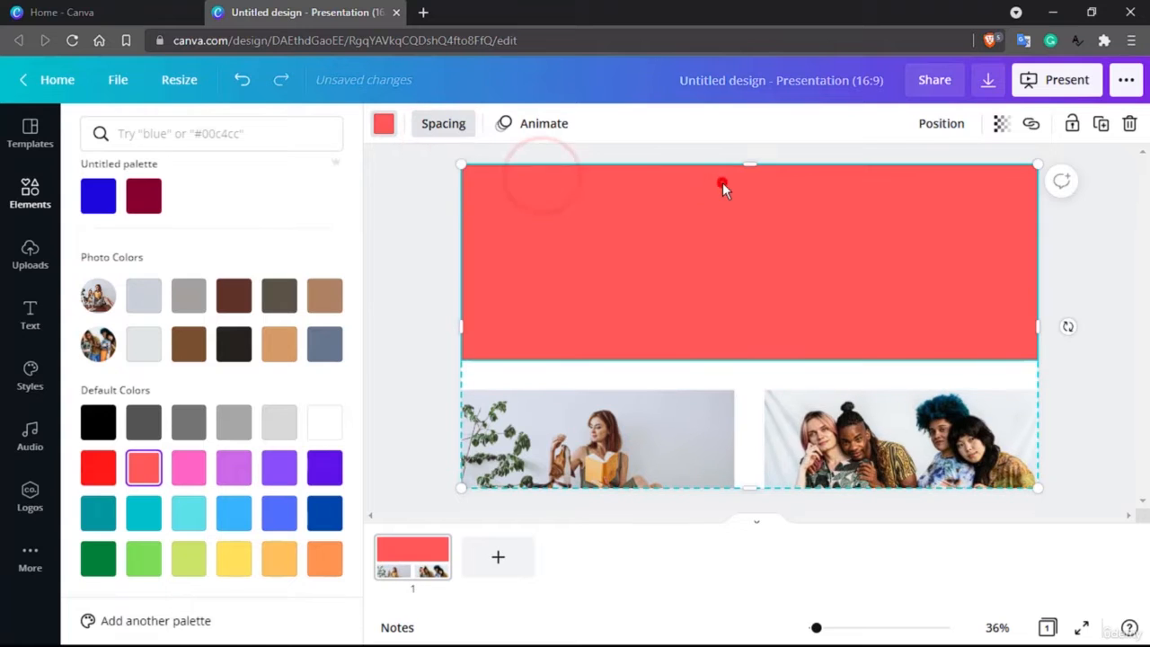
pyautogui.click(435, 123)
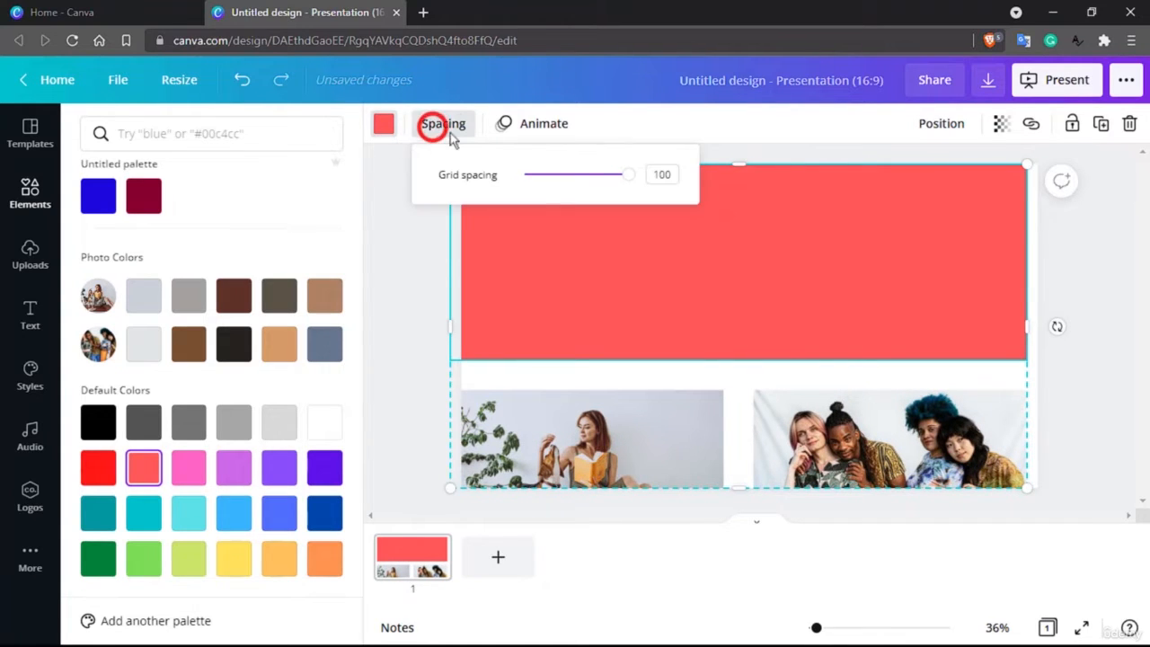
pyautogui.moveTo(591, 178); pyautogui.dragTo(551, 190)
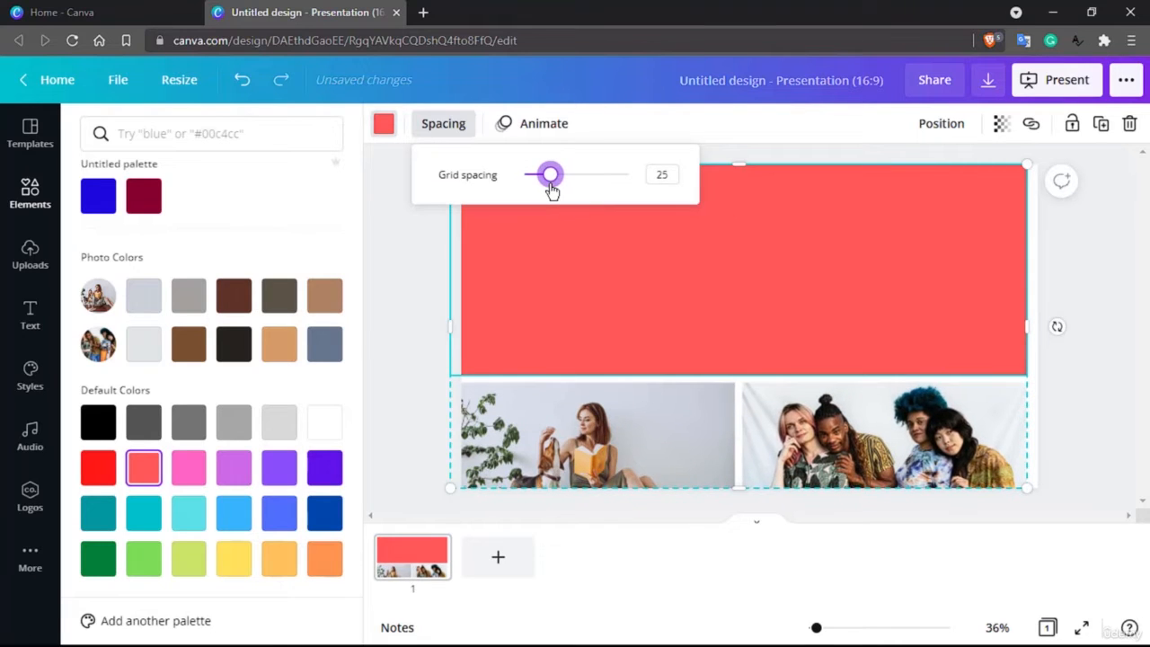
pyautogui.click(382, 264)
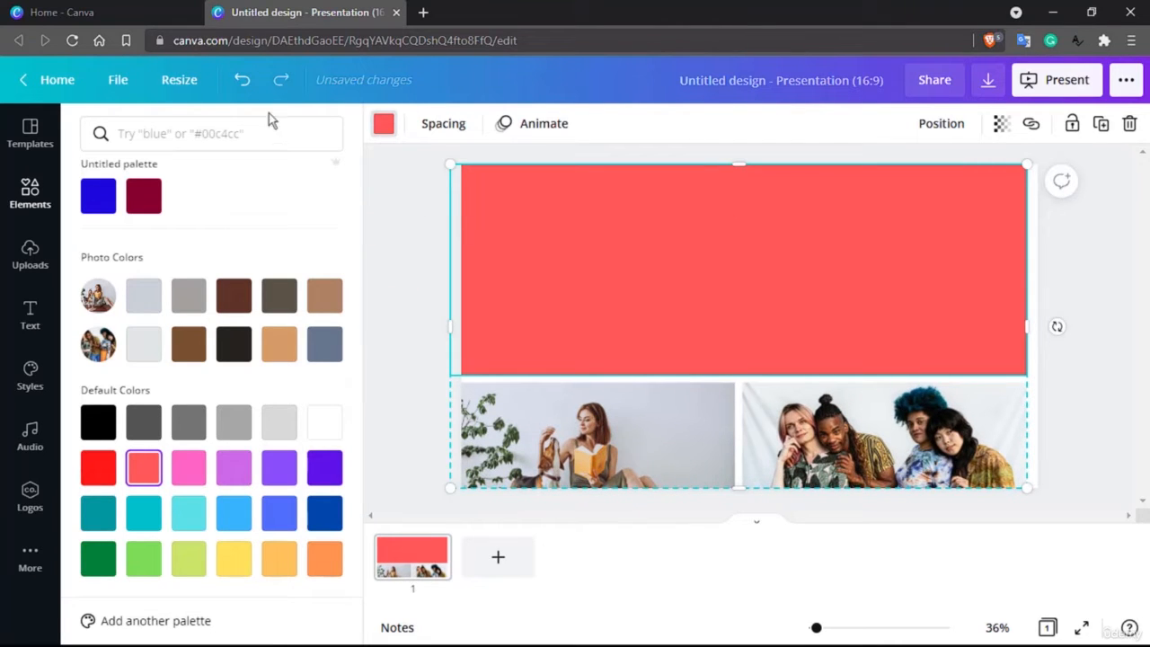
# Undo the spacing and colour changes to restore the lake photo in the top cell.
pyautogui.click(250, 89)
pyautogui.click(250, 89)
pyautogui.click(250, 89)
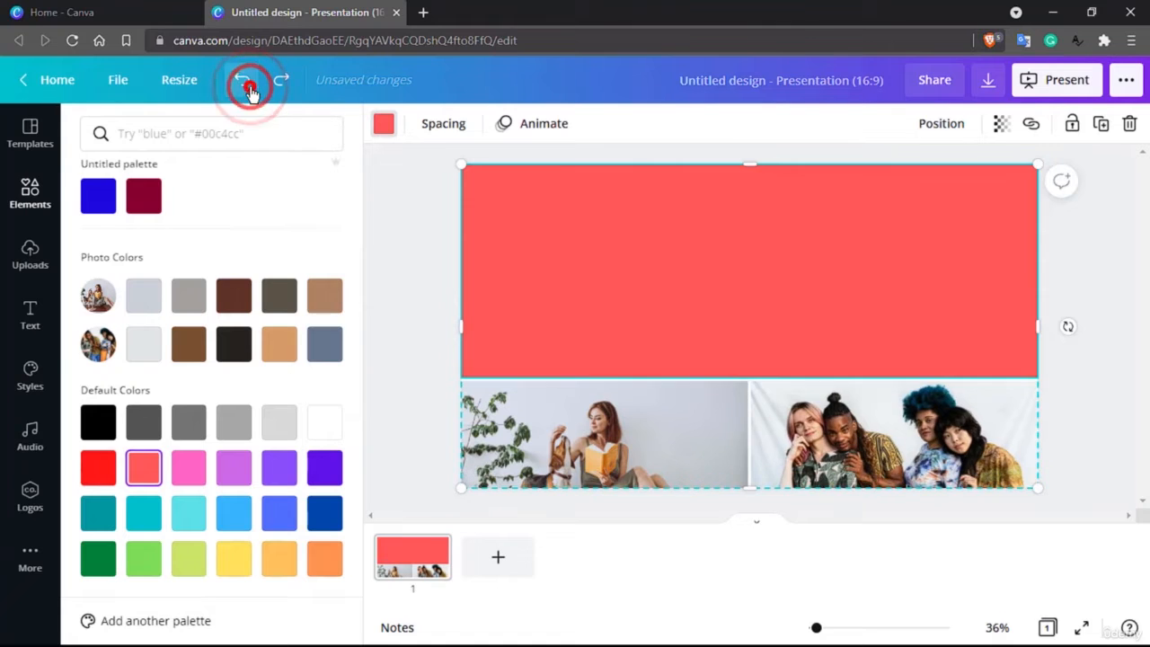
pyautogui.click(251, 89)
pyautogui.click(251, 89)
pyautogui.click(251, 89)
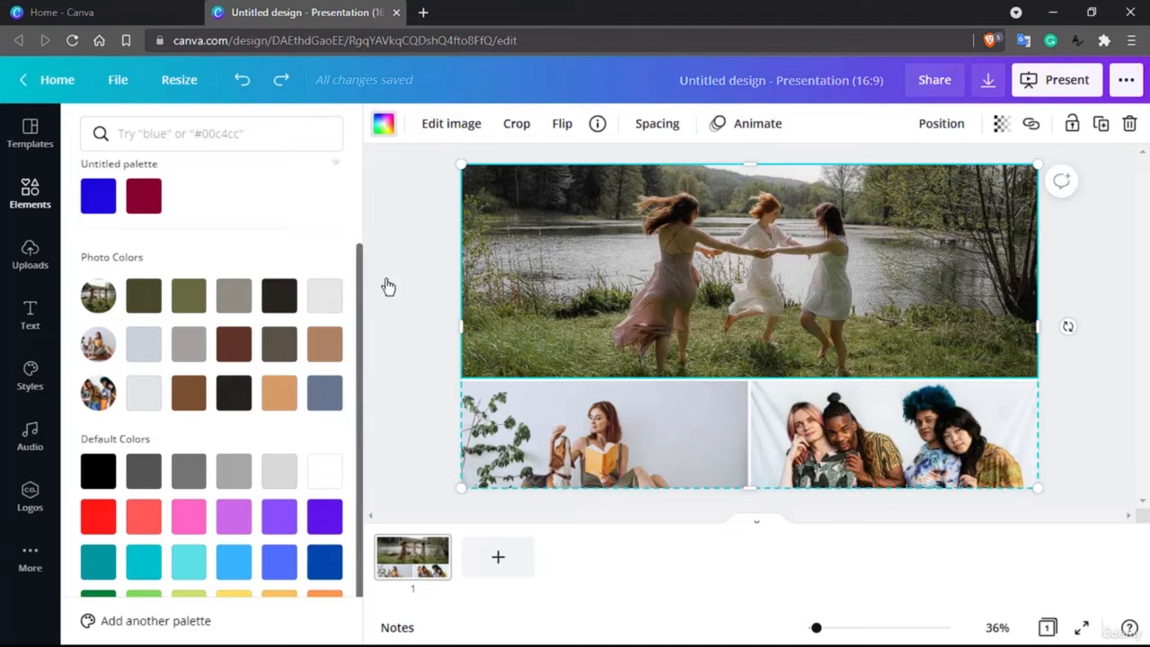
# Add a new blank second page to the presentation.
pyautogui.click(40, 197)
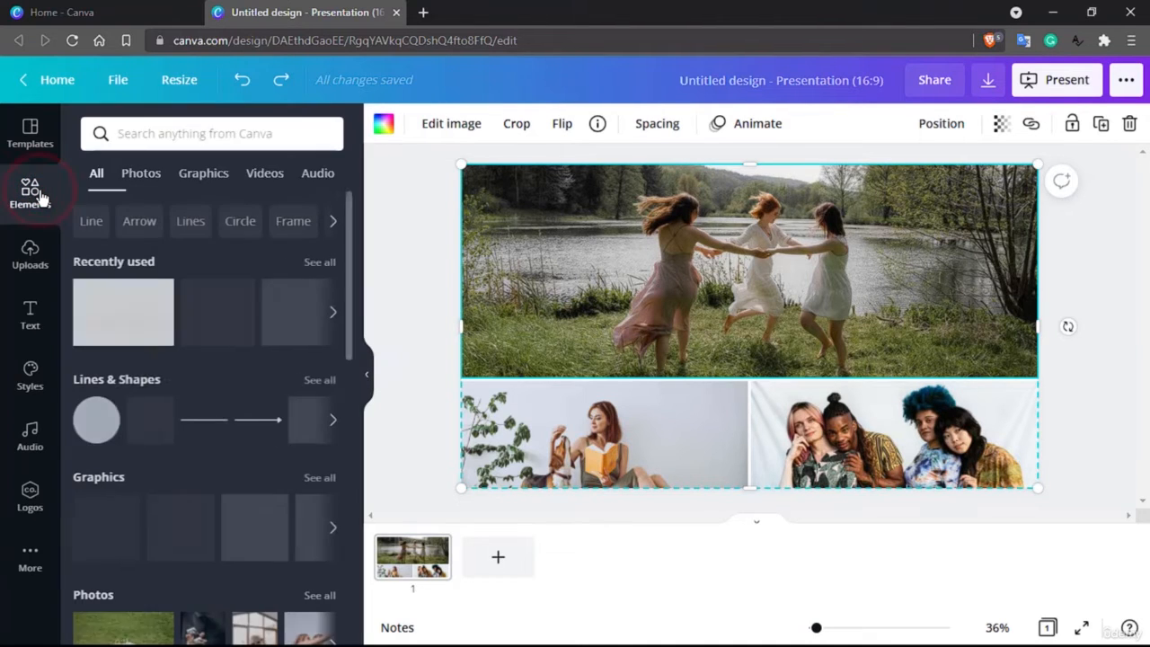
pyautogui.click(512, 561)
# Open the full Frames collection and add the three-panel film-strip frame to the new page.
pyautogui.scroll(-10, 189, 575)
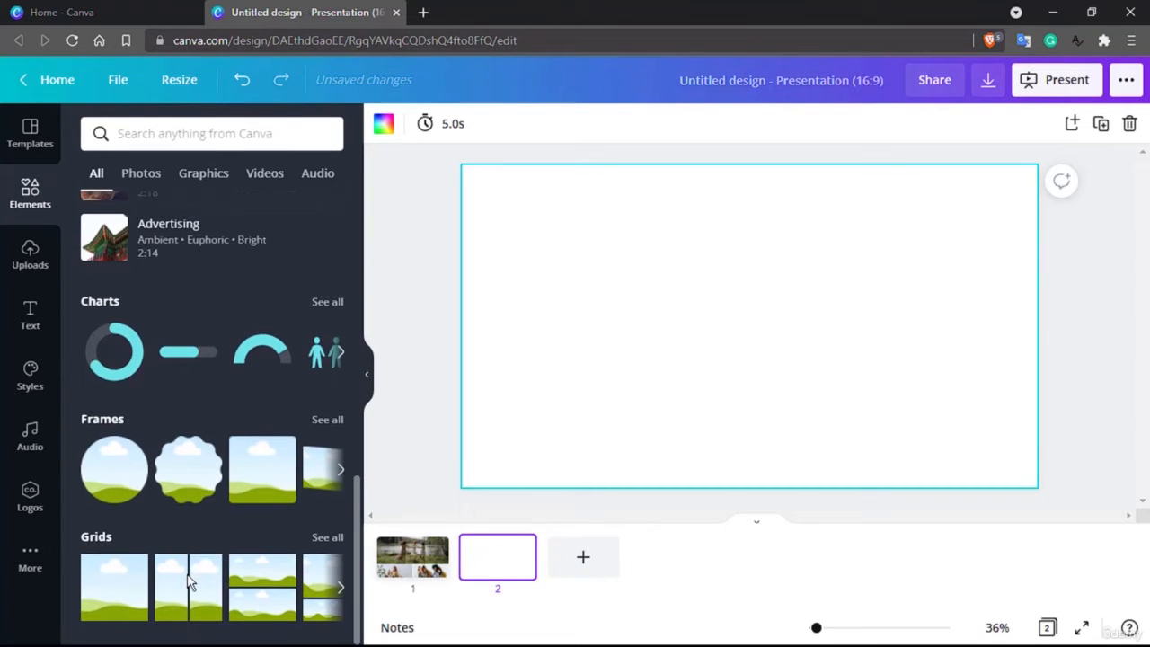
pyautogui.click(329, 420)
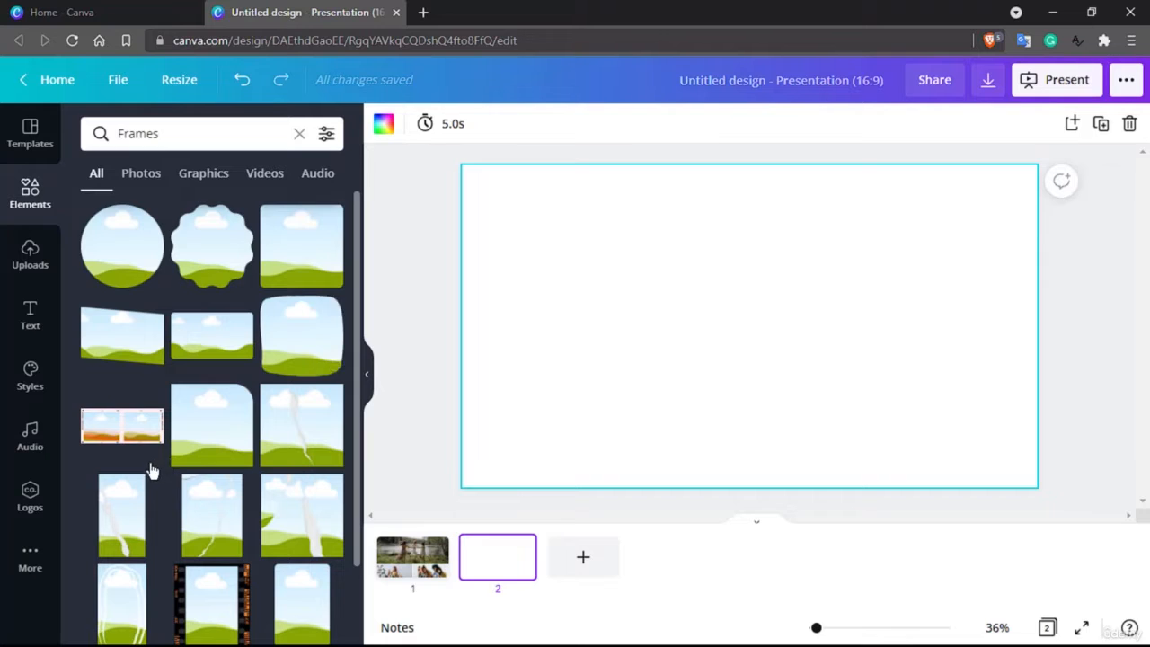
pyautogui.scroll(-4, 149, 470)
pyautogui.scroll(-4, 270, 453)
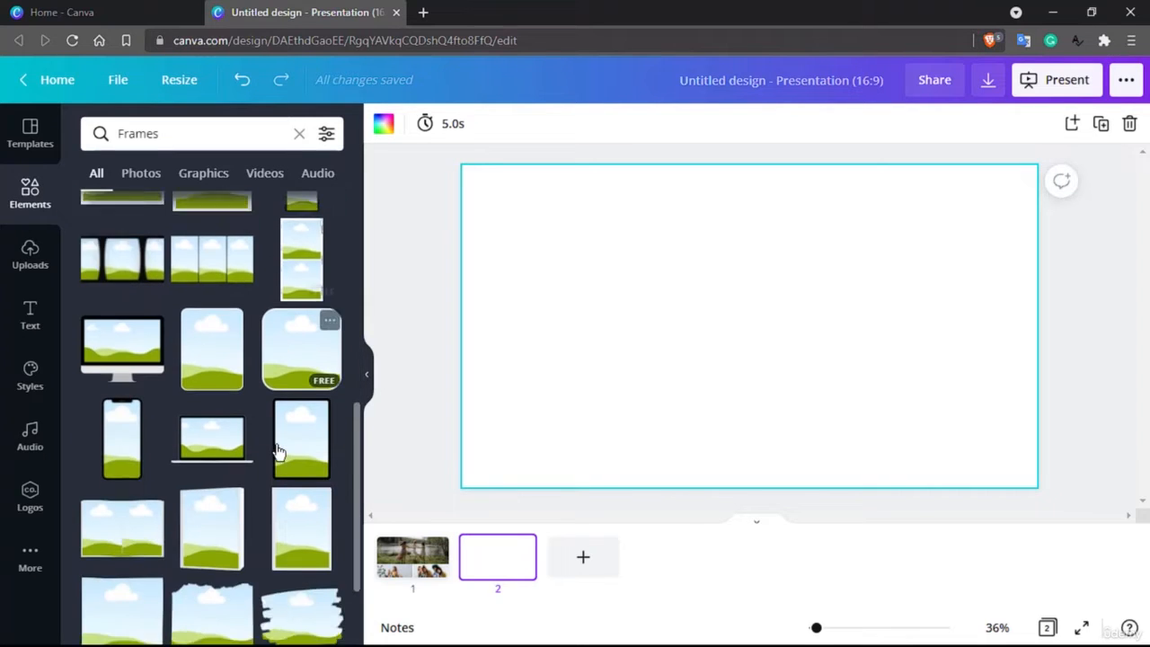
pyautogui.scroll(3, 274, 452)
pyautogui.moveTo(121, 364); pyautogui.dragTo(616, 267)
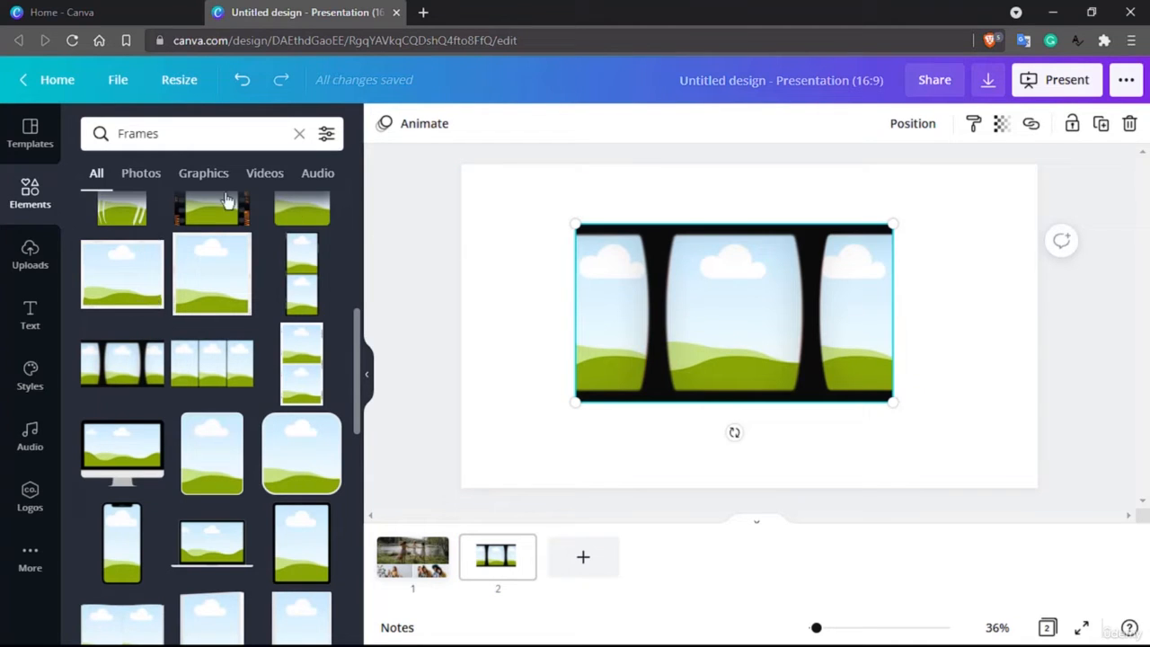
# Browse the Frames results under Photos, then return to the main Elements overview.
pyautogui.click(141, 176)
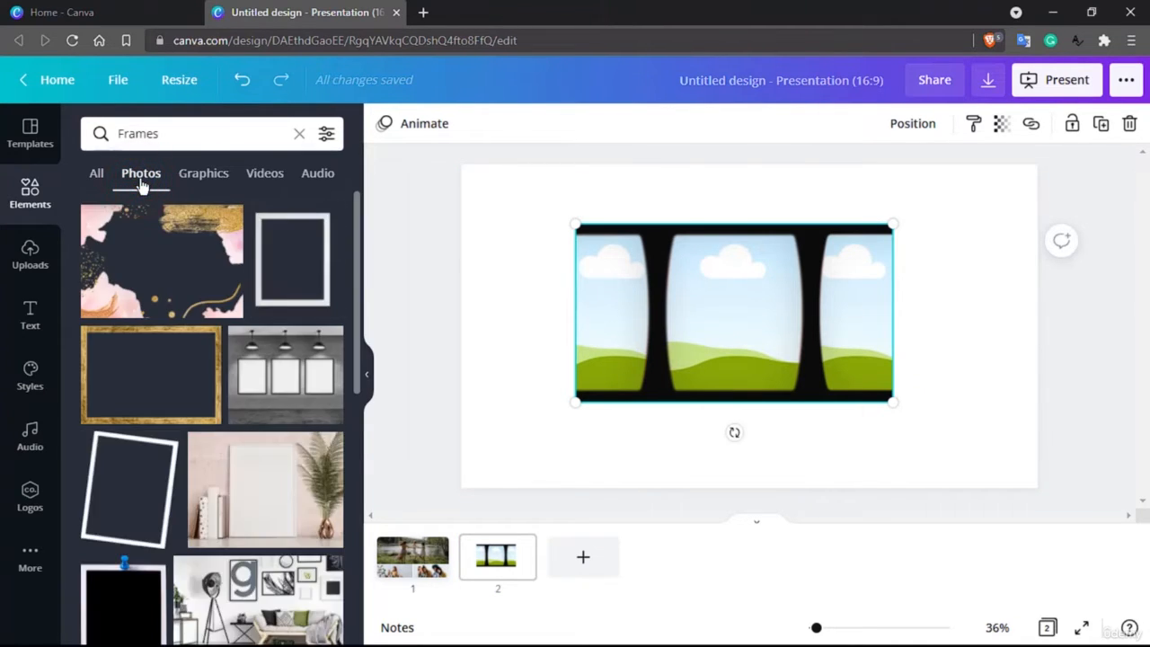
pyautogui.click(43, 215)
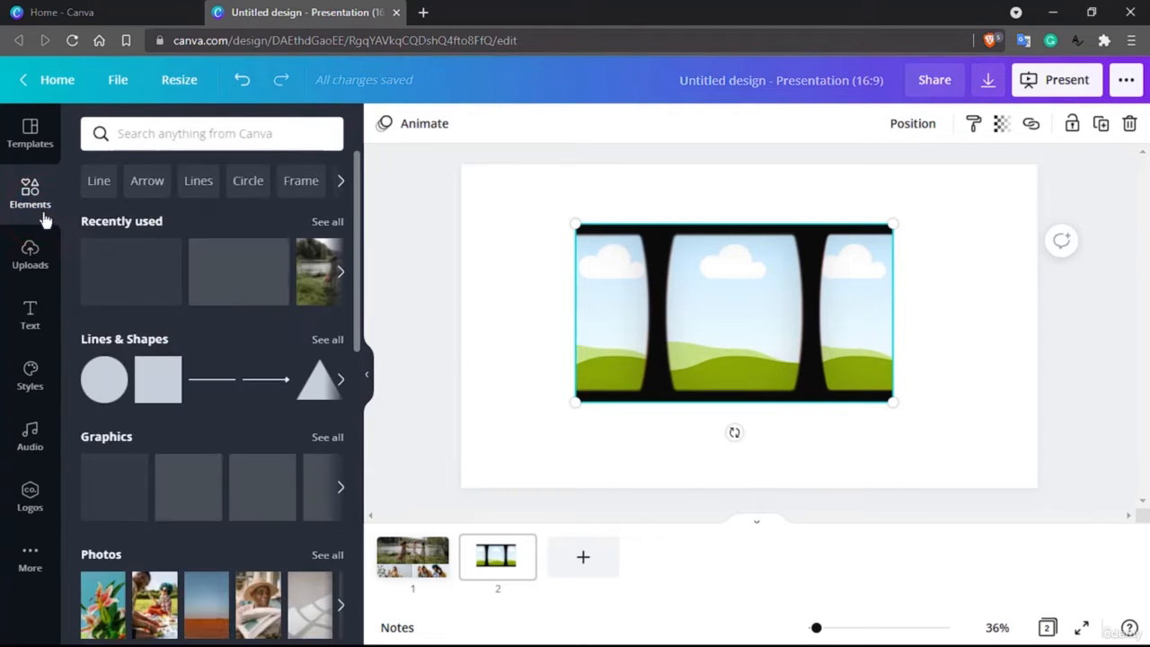
pyautogui.scroll(-2, 135, 274)
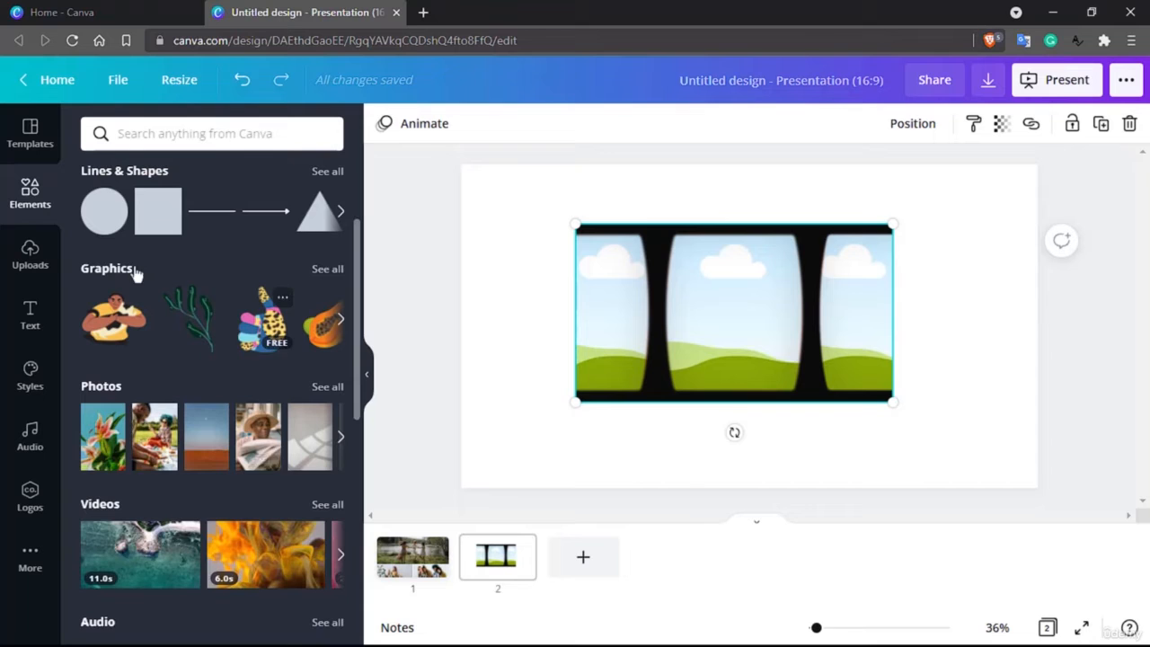
# Fill the film-strip frame's three panels with the lily photo in the middle, eucalyptus-back photo on the left, and sunset photo on the right.
pyautogui.click(327, 386)
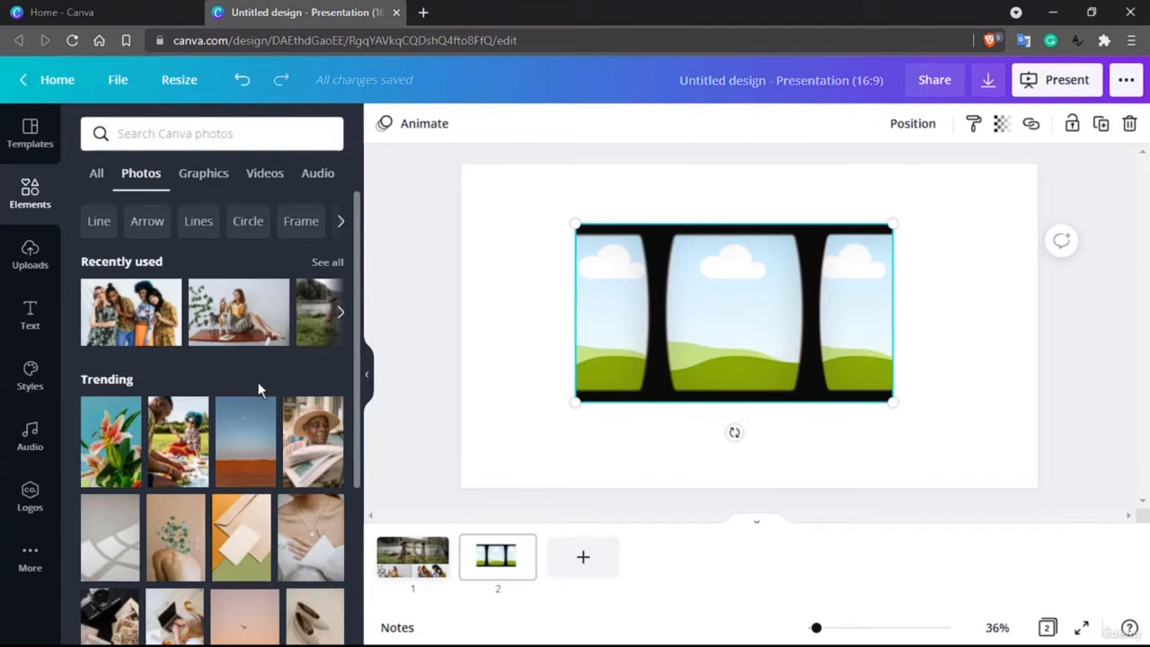
pyautogui.scroll(-2, 258, 382)
pyautogui.moveTo(130, 295); pyautogui.dragTo(737, 310)
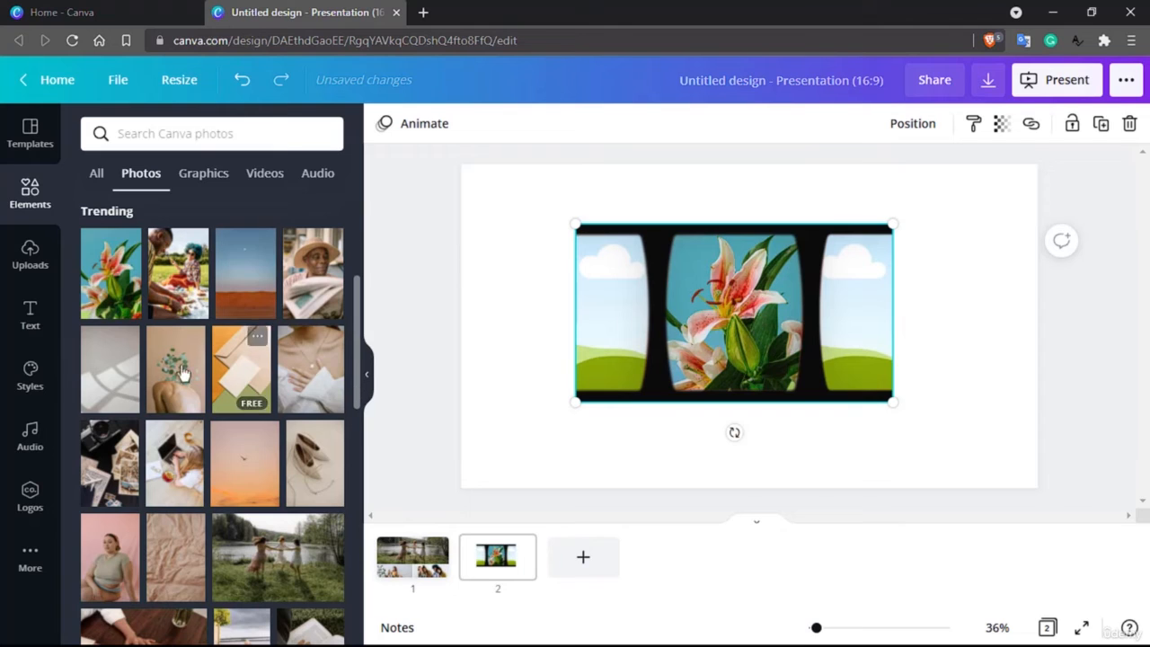
pyautogui.moveTo(175, 366); pyautogui.dragTo(593, 322)
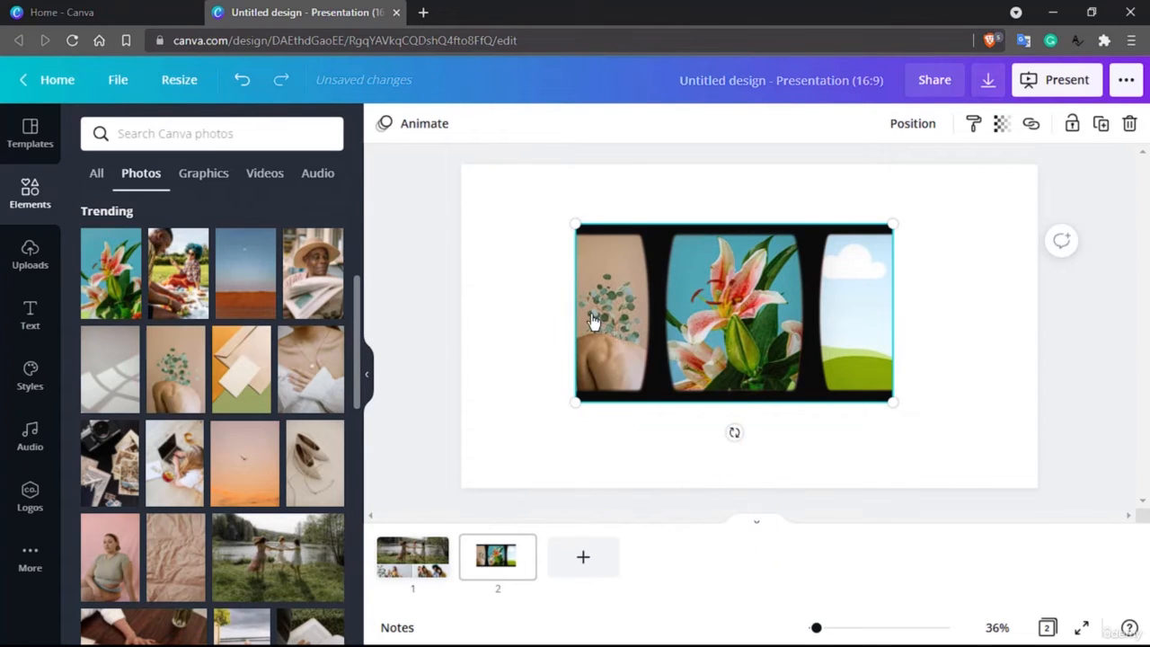
pyautogui.moveTo(245, 474); pyautogui.dragTo(864, 330)
pyautogui.doubleClick(858, 321)
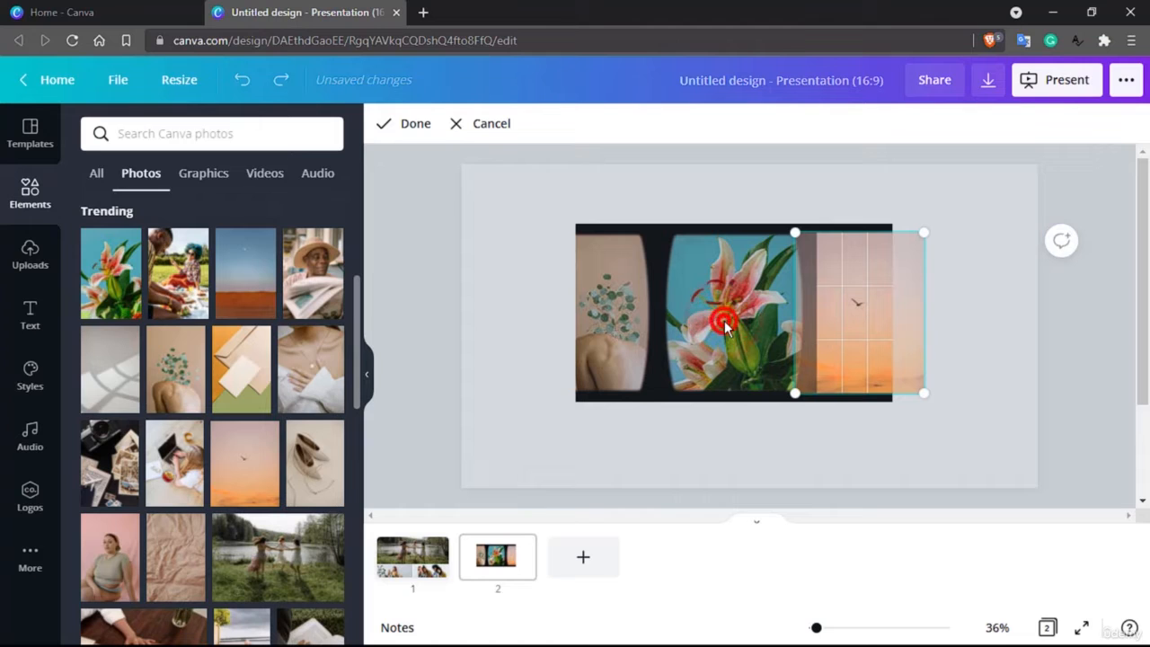
pyautogui.click(827, 521)
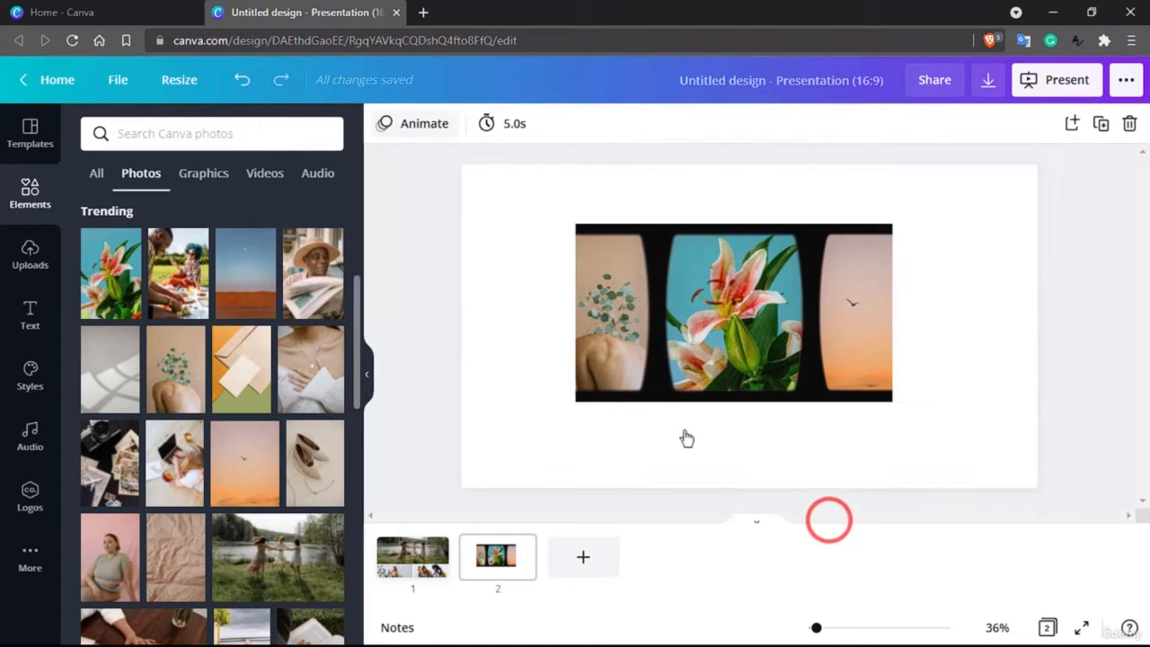
# Enlarge and reposition the lily photo inside the middle panel of the film strip.
pyautogui.click(470, 299)
pyautogui.click(736, 301)
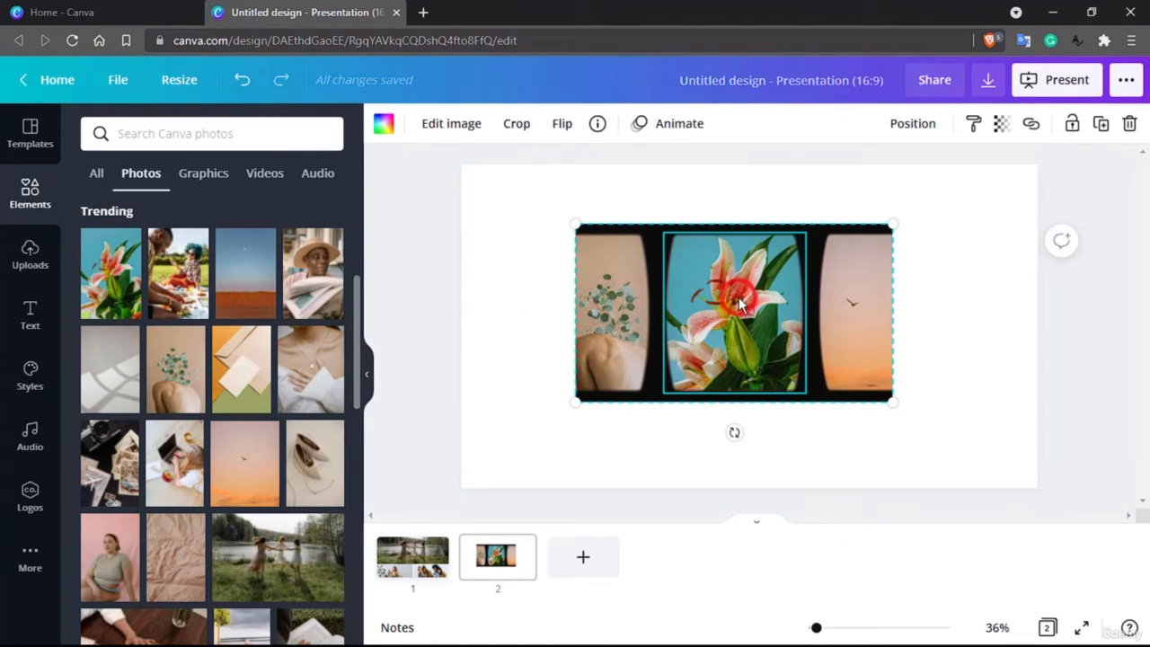
pyautogui.doubleClick(737, 304)
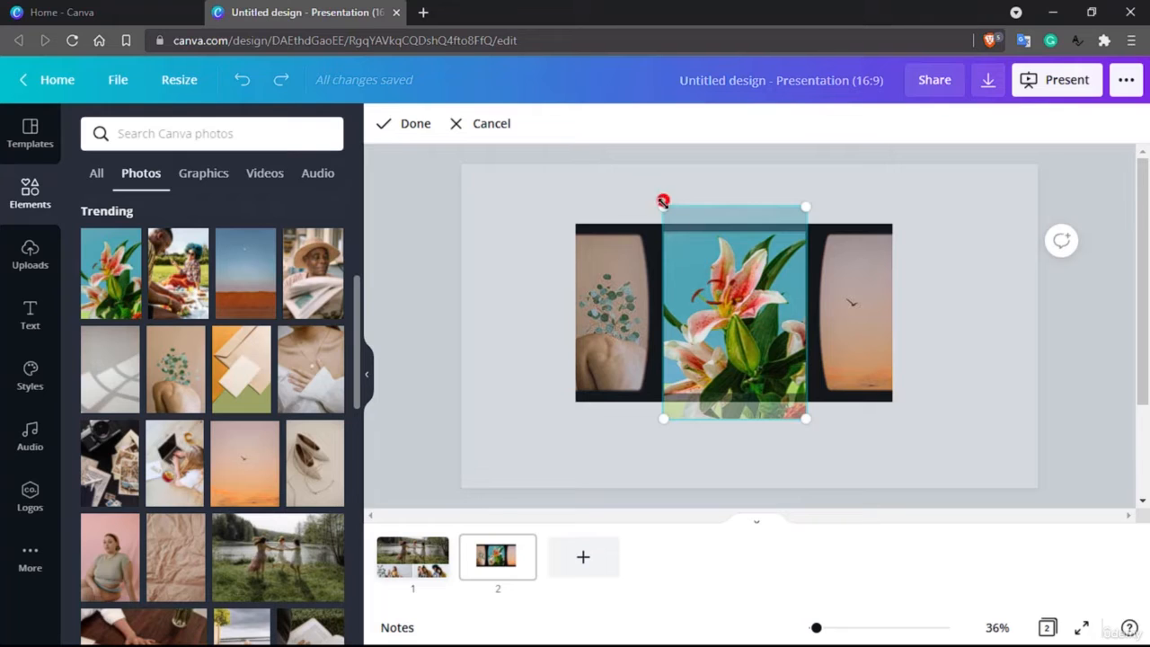
pyautogui.moveTo(662, 201); pyautogui.dragTo(694, 247)
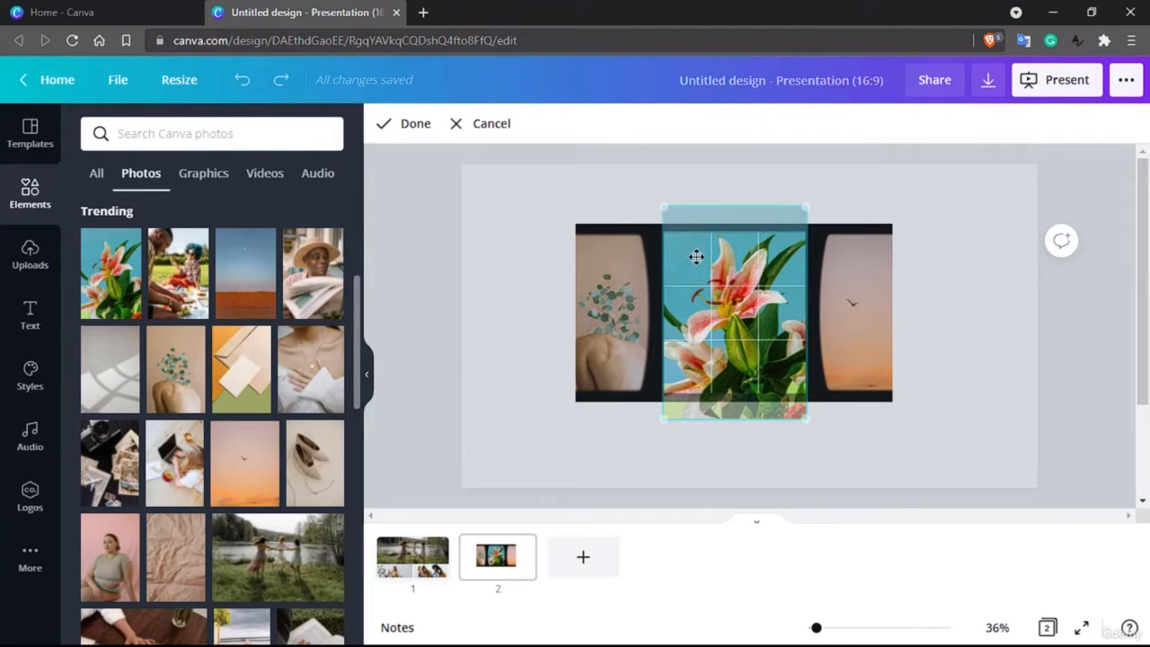
pyautogui.click(808, 420)
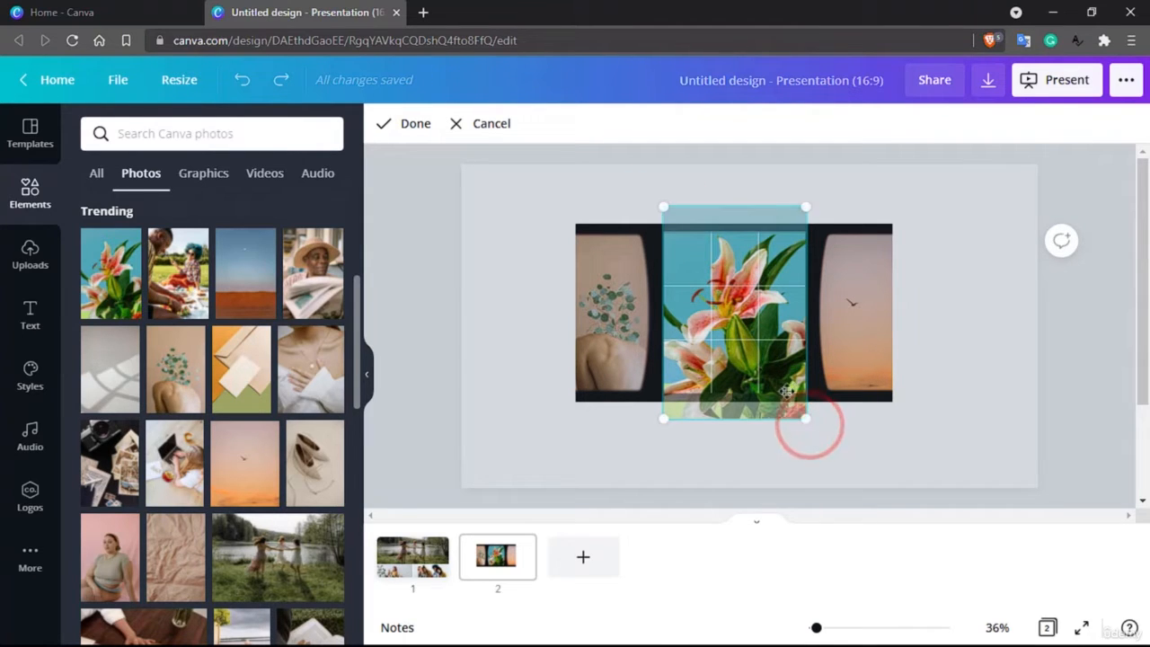
pyautogui.moveTo(663, 416); pyautogui.dragTo(600, 503)
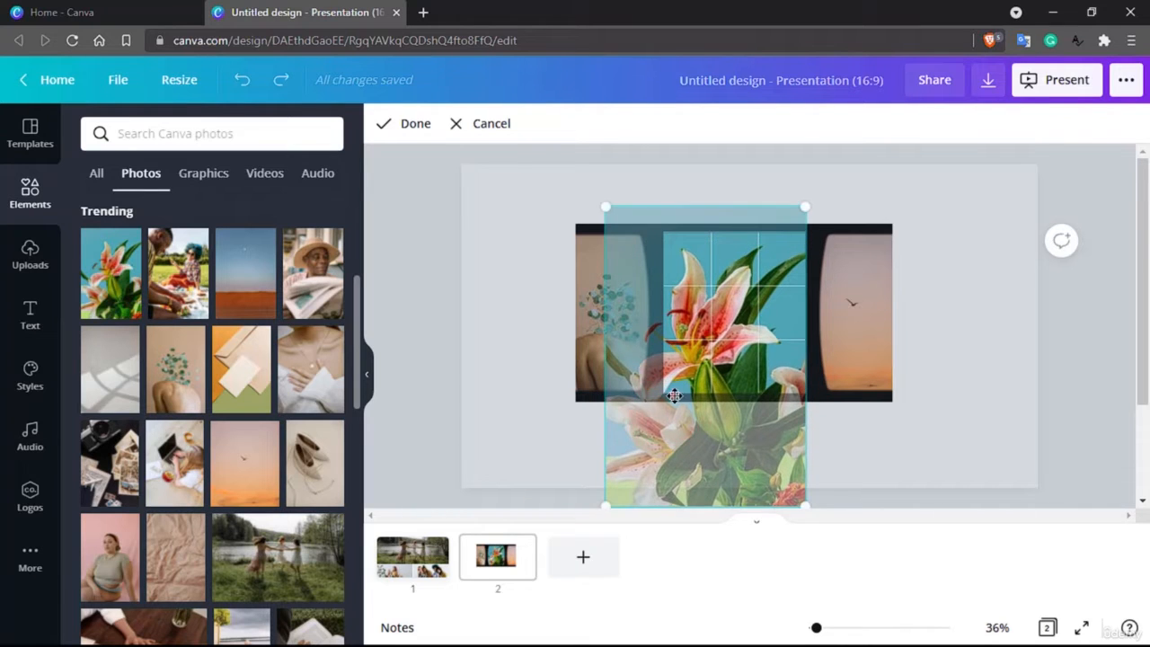
pyautogui.moveTo(674, 389); pyautogui.dragTo(709, 388)
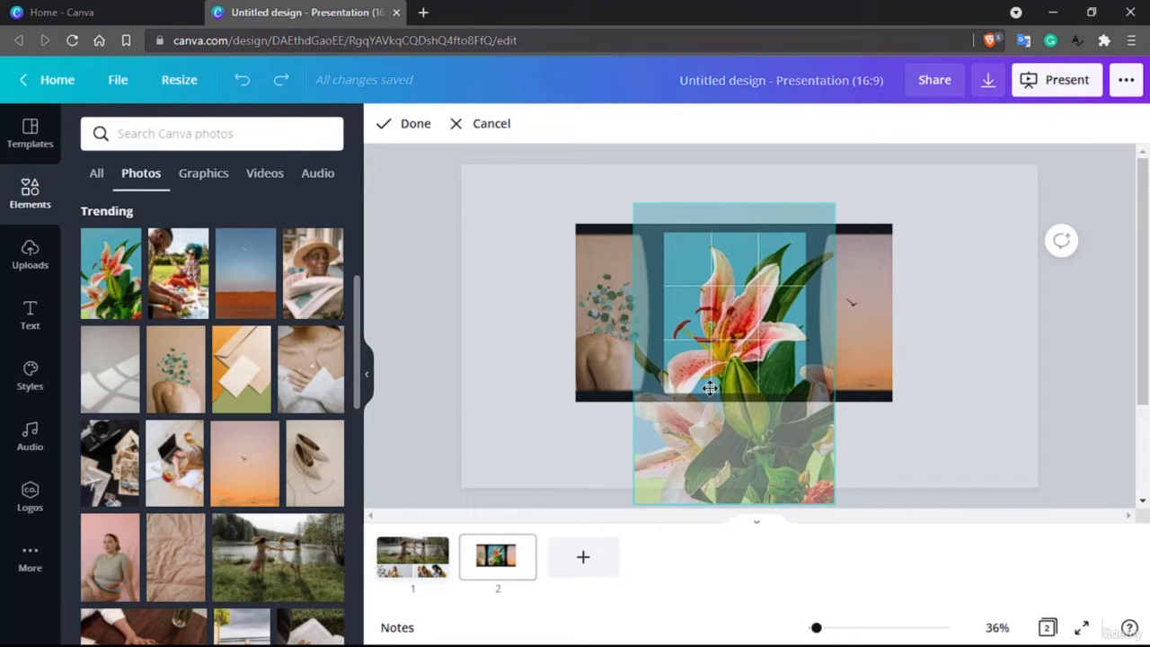
pyautogui.moveTo(634, 204); pyautogui.dragTo(649, 225)
pyautogui.moveTo(709, 390); pyautogui.dragTo(706, 355)
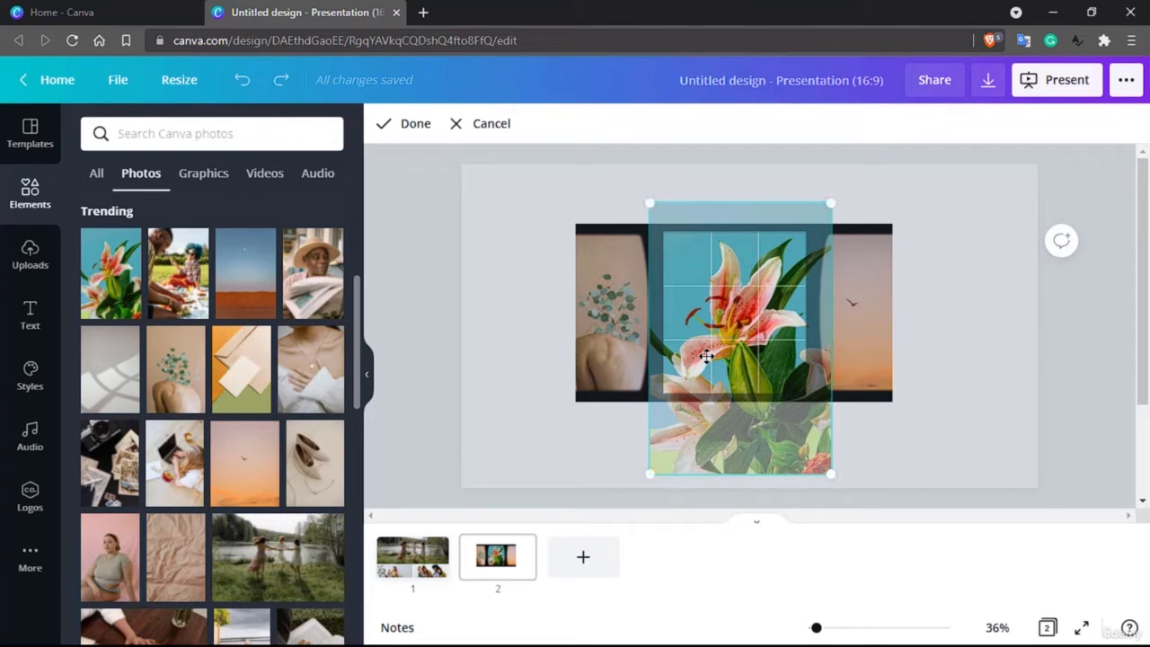
pyautogui.click(409, 121)
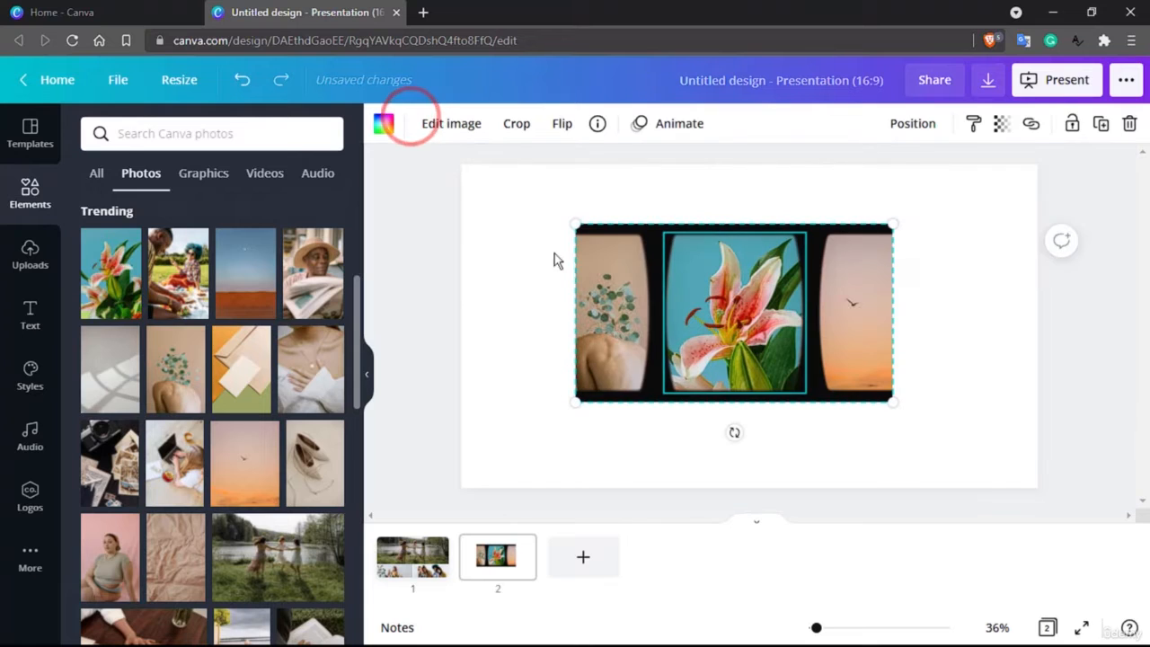
pyautogui.doubleClick(622, 321)
pyautogui.moveTo(621, 318); pyautogui.dragTo(625, 318)
pyautogui.click(788, 171)
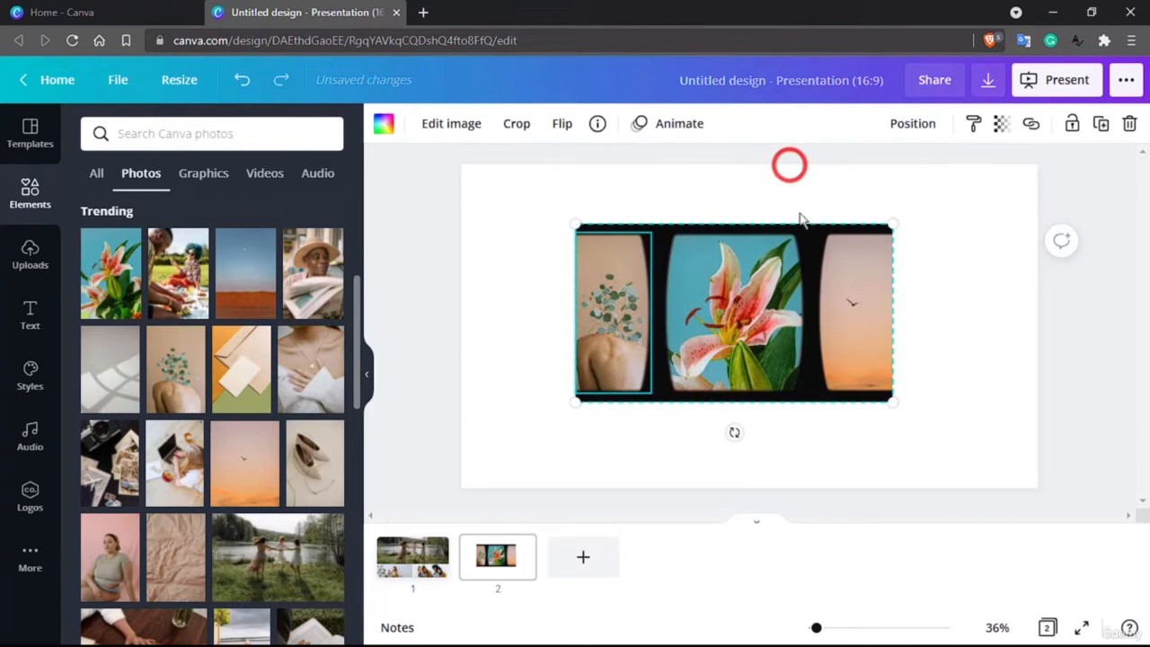
pyautogui.click(843, 431)
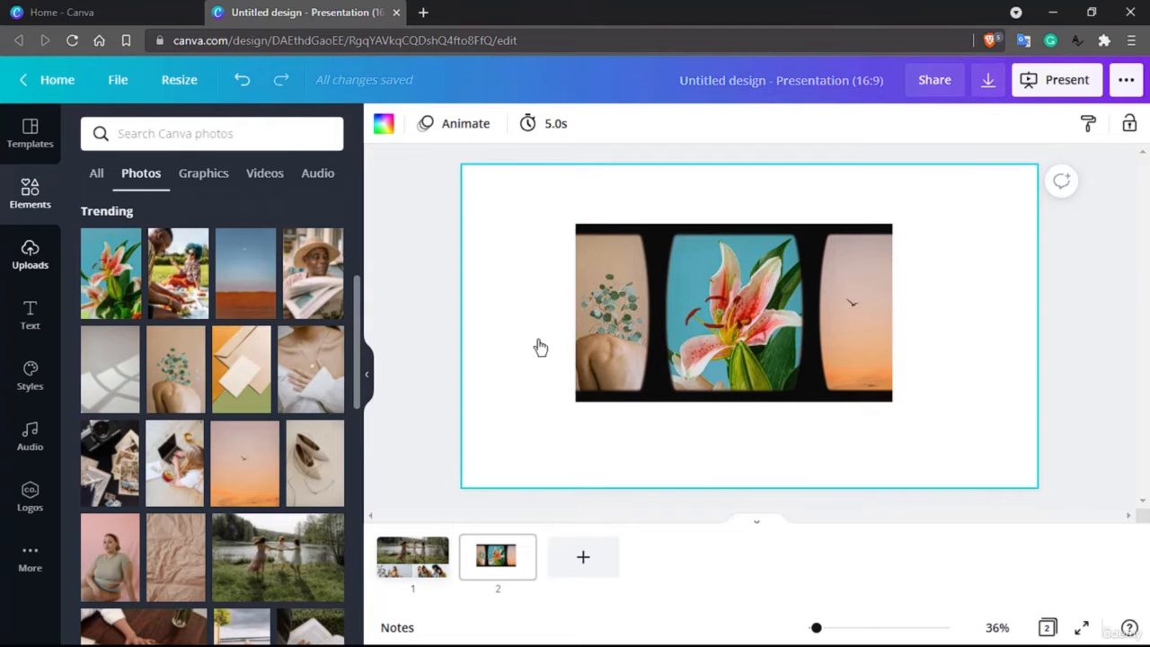
# Add a new blank third page to the presentation.
pyautogui.click(29, 193)
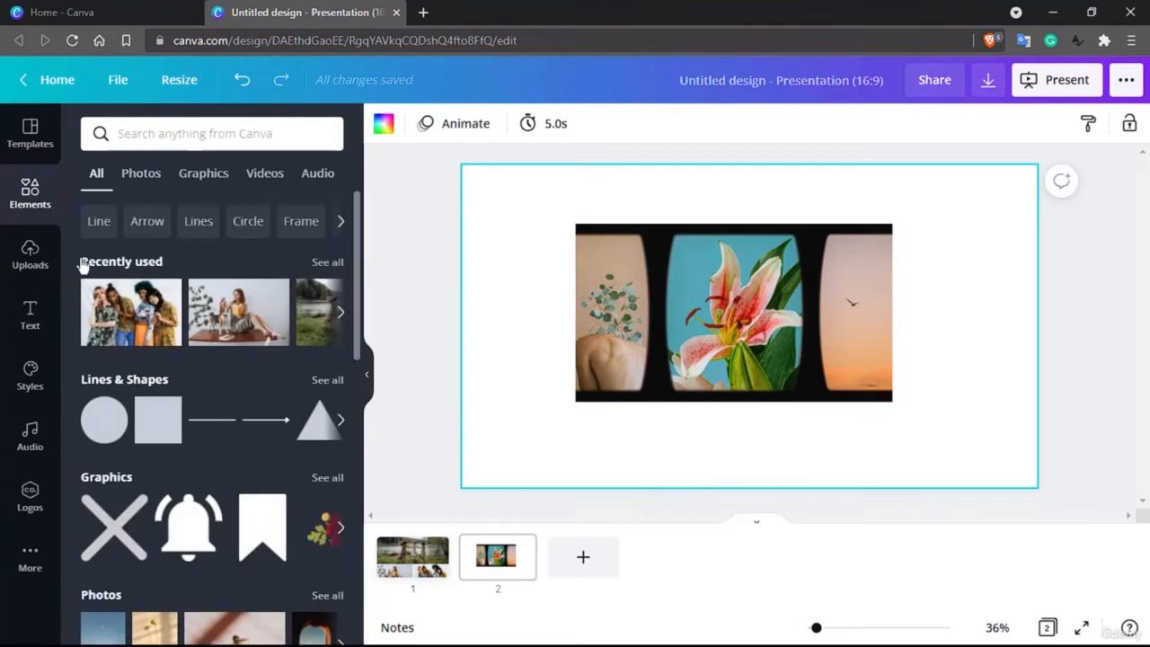
pyautogui.scroll(-10, 189, 404)
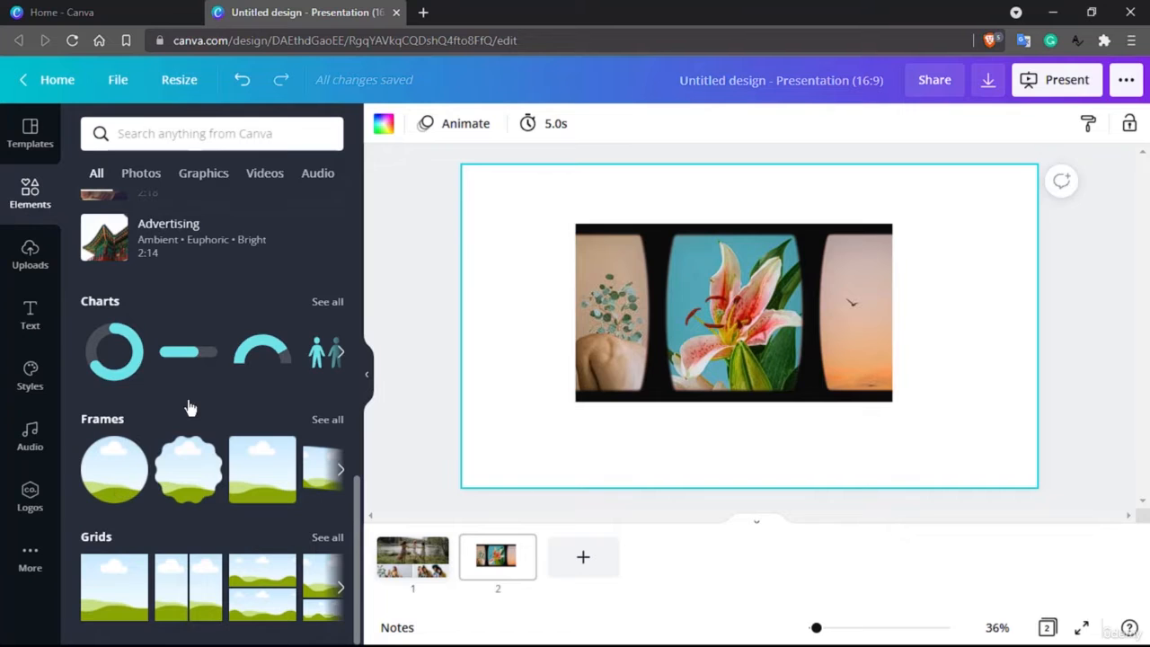
pyautogui.click(566, 548)
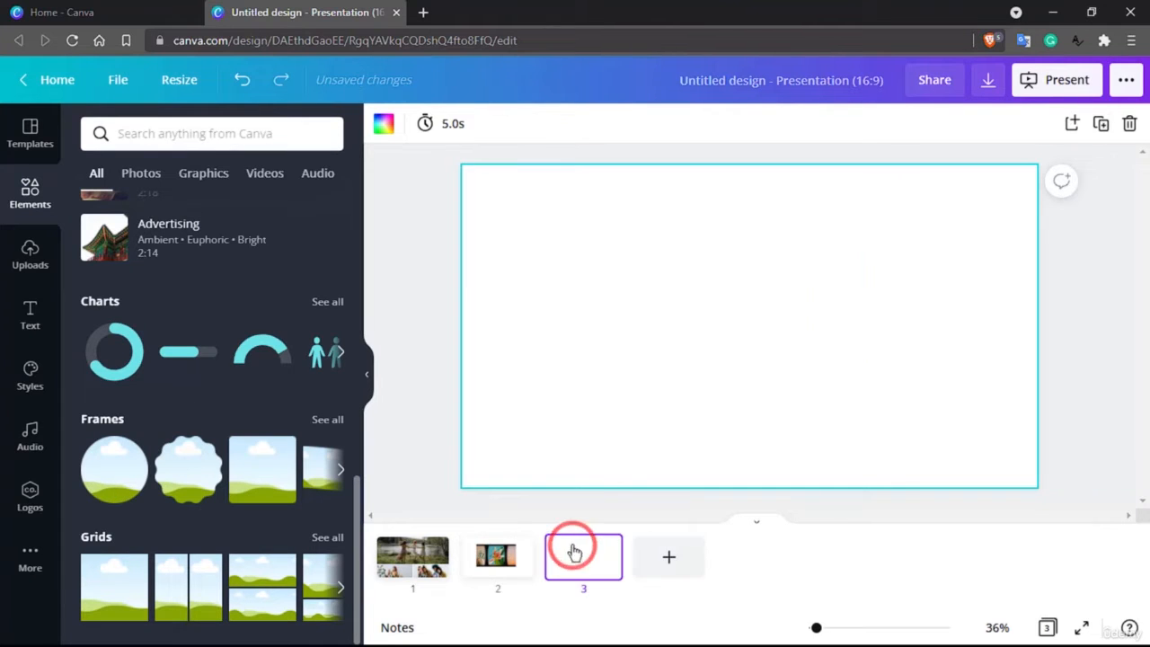
# Open the Charts collection and place a line chart on the third page.
pyautogui.click(326, 302)
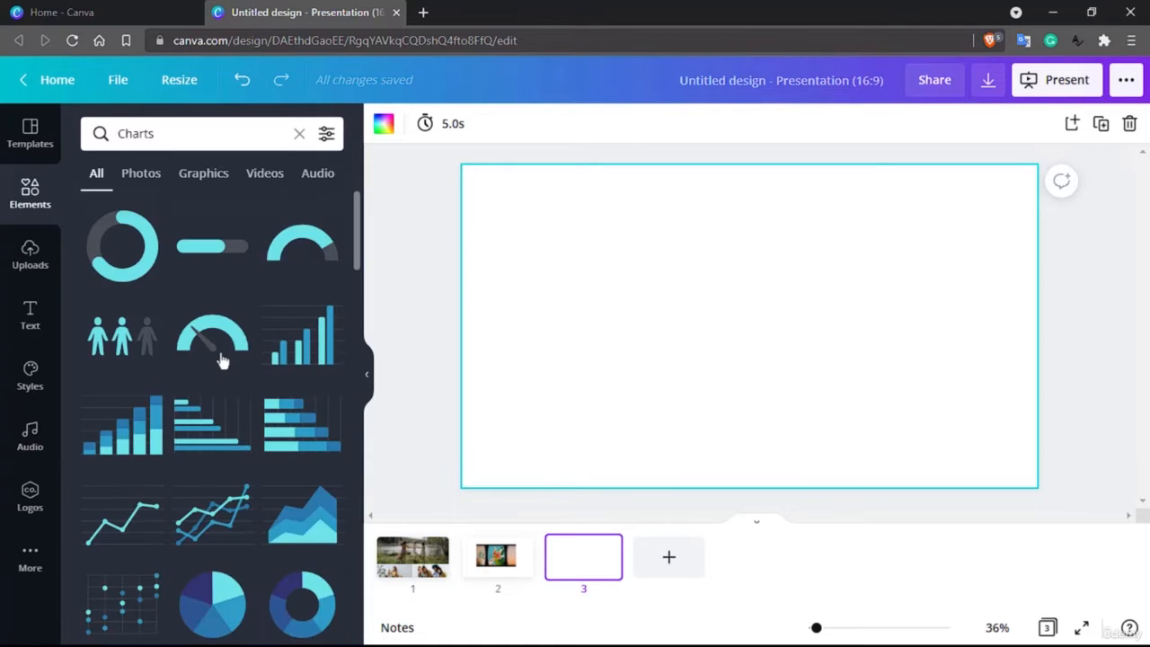
pyautogui.scroll(-3, 212, 364)
pyautogui.scroll(-2, 212, 364)
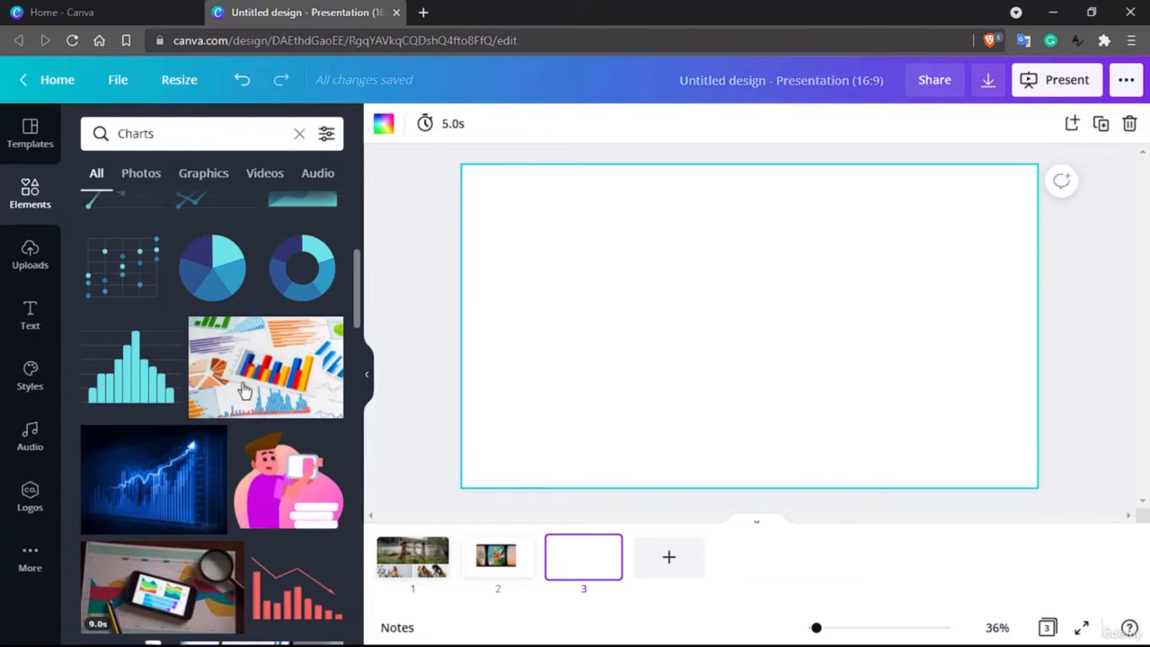
pyautogui.scroll(1, 251, 396)
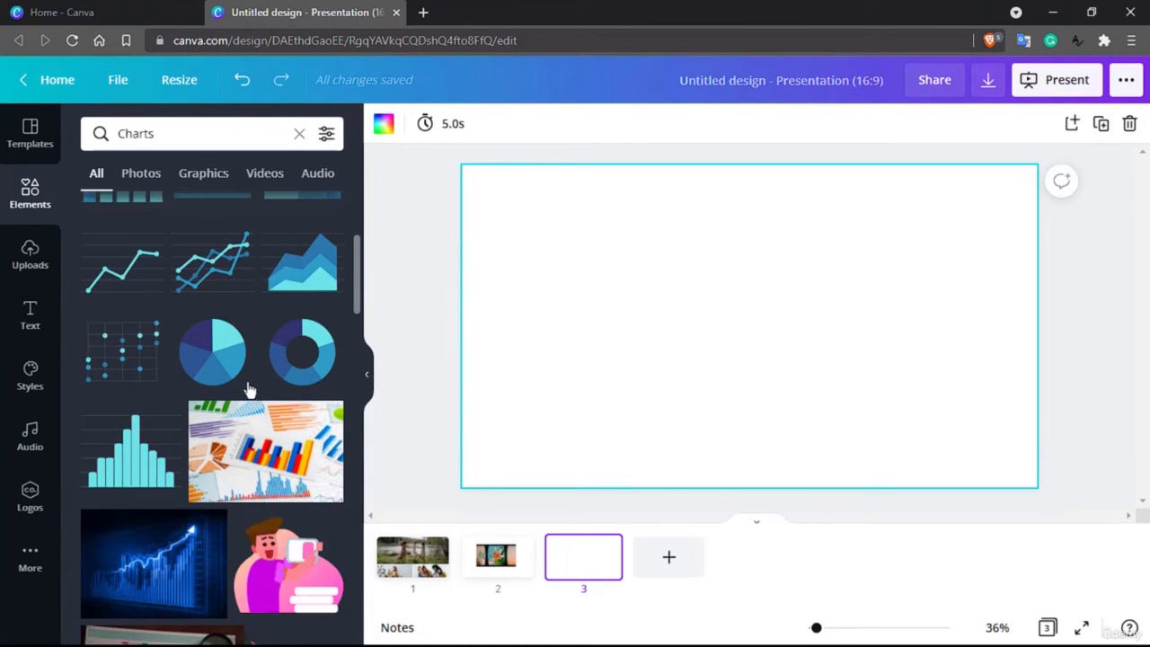
pyautogui.moveTo(185, 259); pyautogui.dragTo(745, 356)
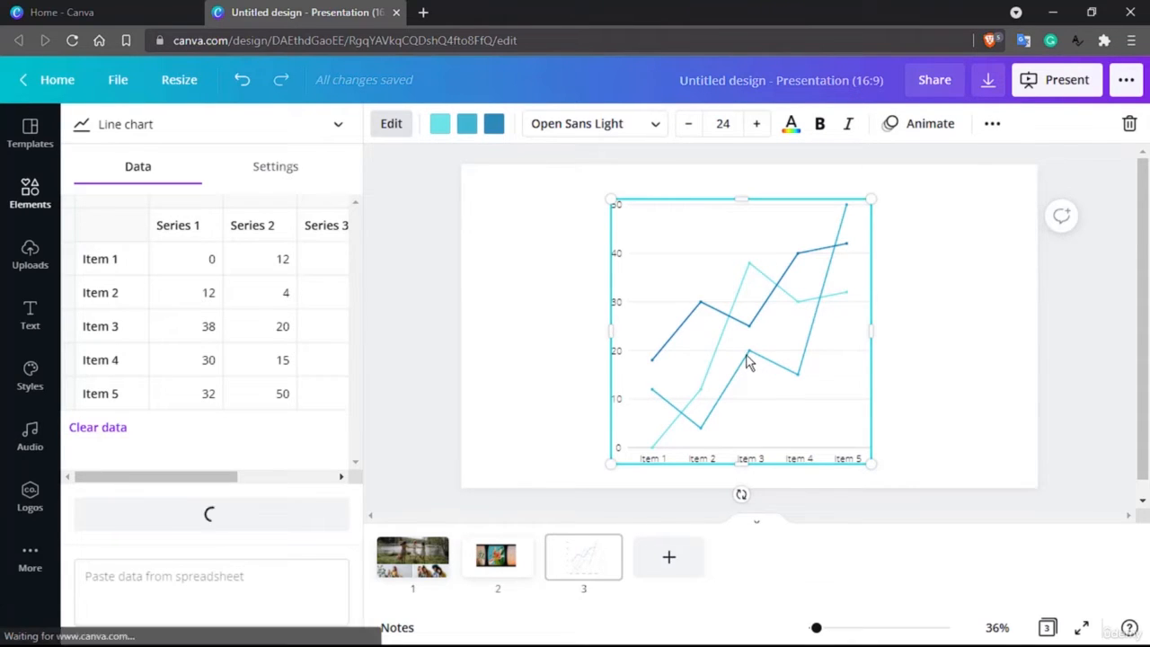
pyautogui.moveTo(700, 304); pyautogui.dragTo(708, 321)
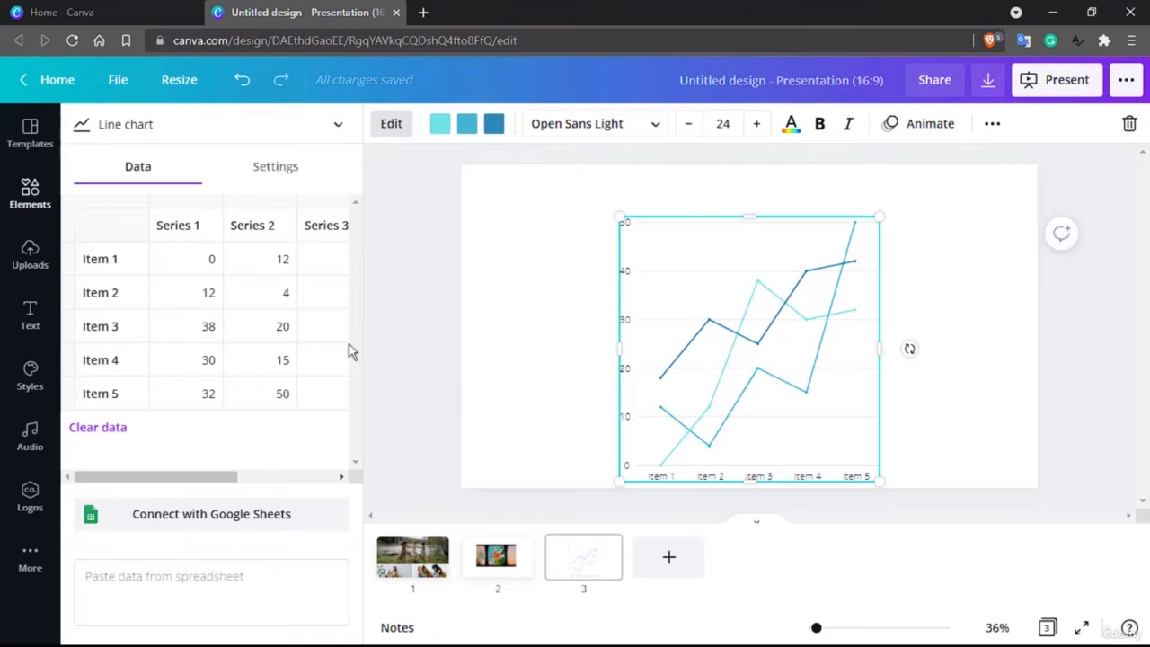
# Rename the chart's first four category labels to Canva, Photoshop, Illustrator and Gimp.
pyautogui.click(101, 257)
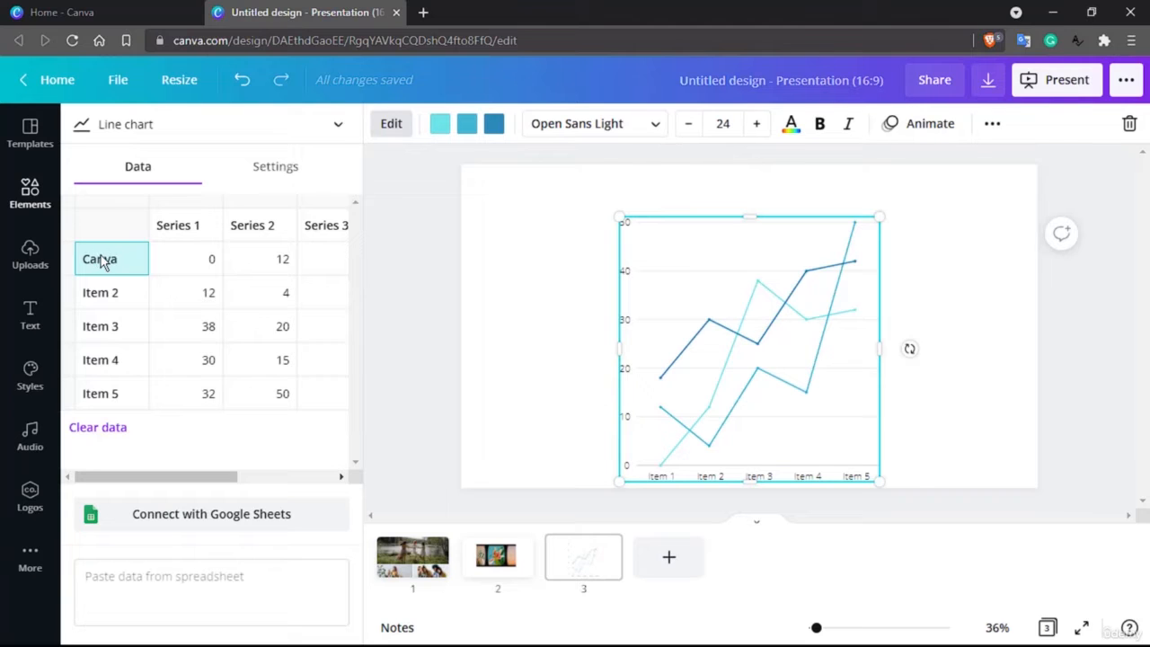
pyautogui.write('Canva')
pyautogui.click(110, 292)
pyautogui.write('P')
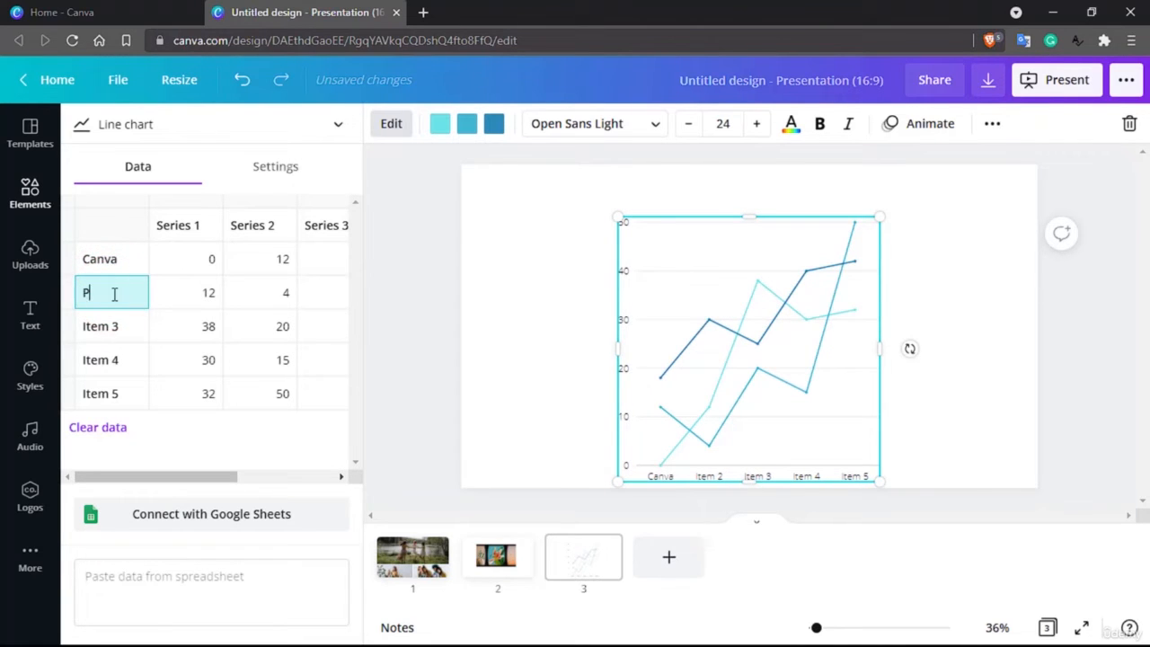
pyautogui.write('hotoshop')
pyautogui.click(105, 325)
pyautogui.write('I')
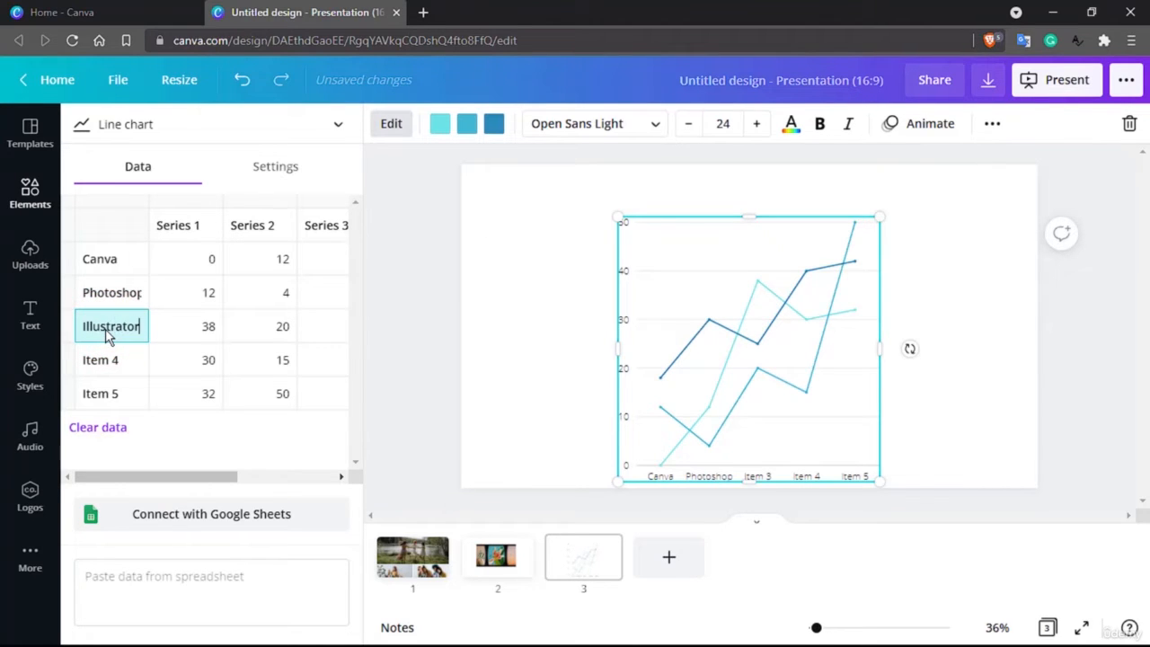
pyautogui.write('llustrator')
pyautogui.click(106, 361)
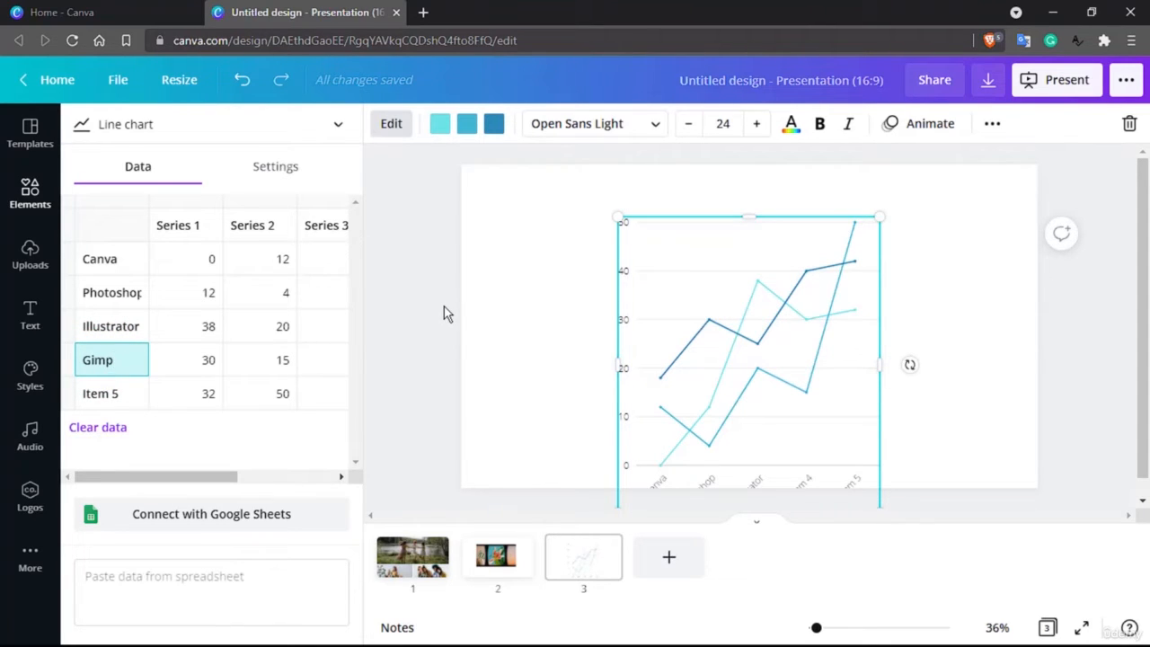
pyautogui.press('Return')
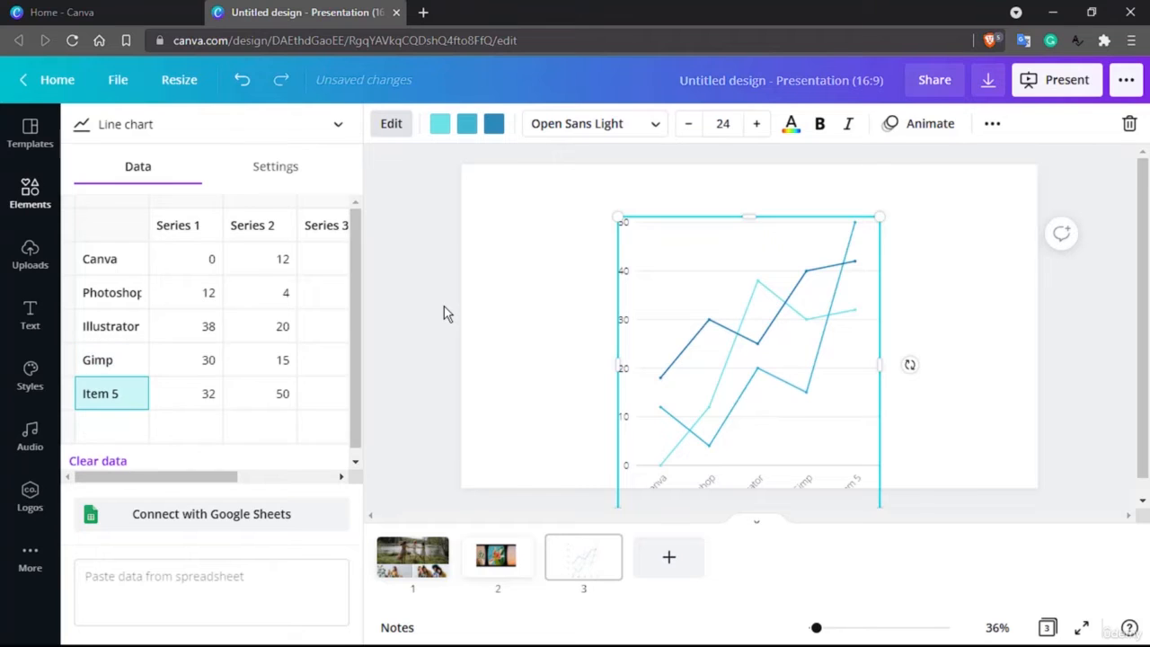
# Move the line chart and widen it to span most of the page.
pyautogui.moveTo(680, 277); pyautogui.dragTo(641, 215)
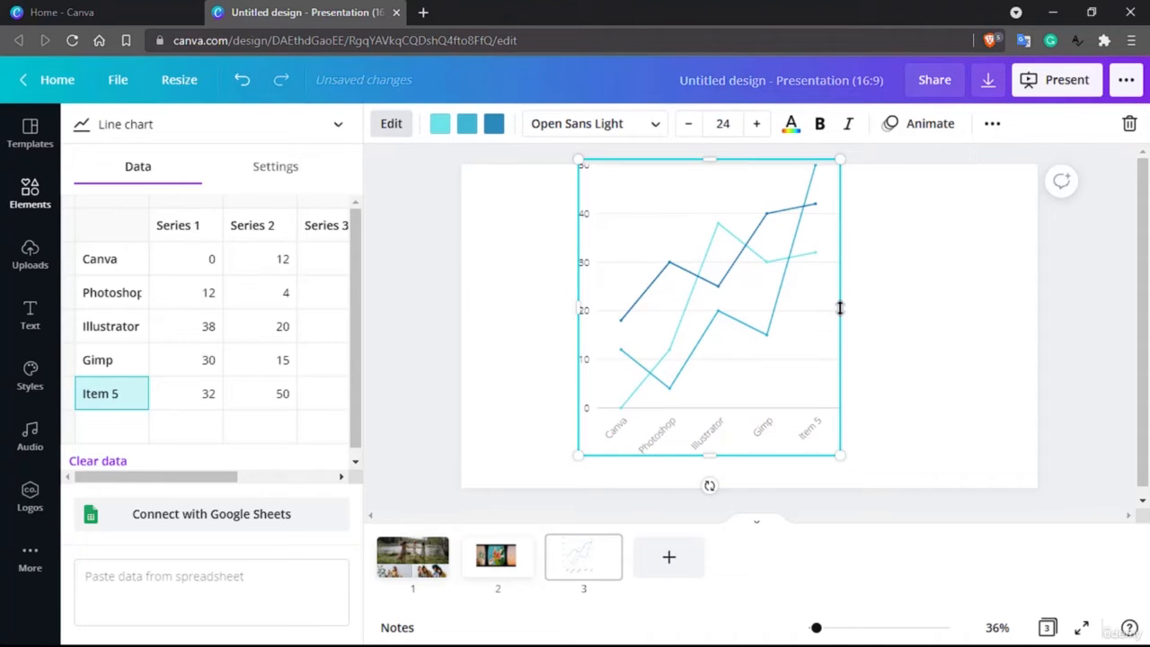
pyautogui.moveTo(839, 310); pyautogui.dragTo(997, 311)
pyautogui.moveTo(762, 177); pyautogui.dragTo(678, 198)
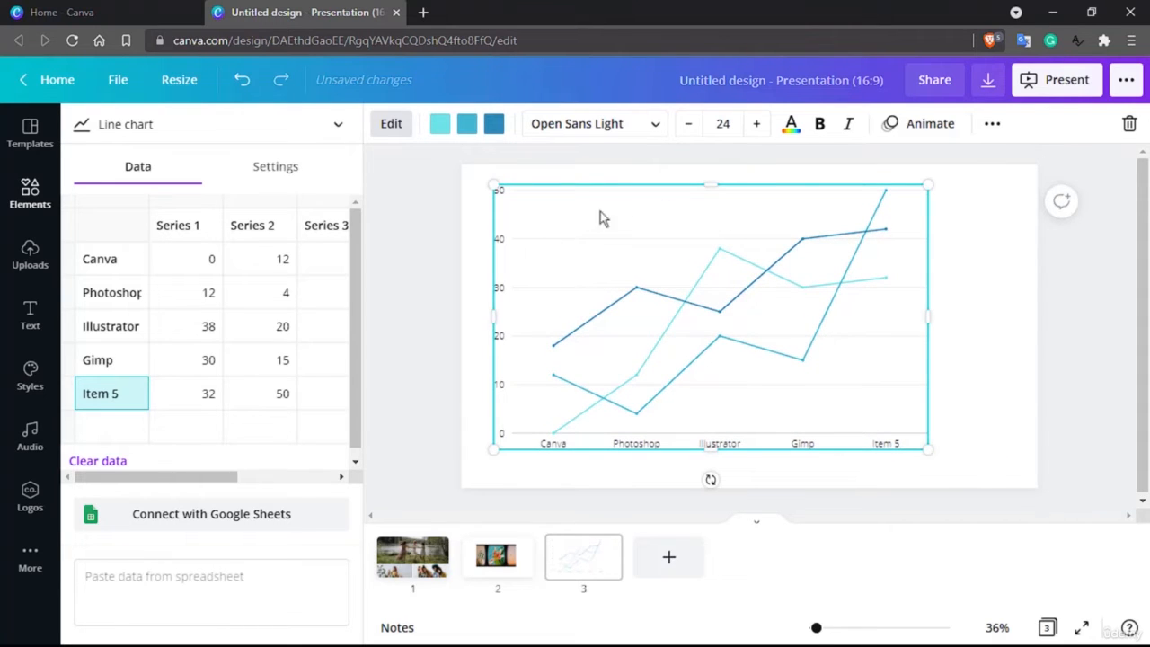
# Set the Canva value in Series 1 to 100.
pyautogui.click(212, 265)
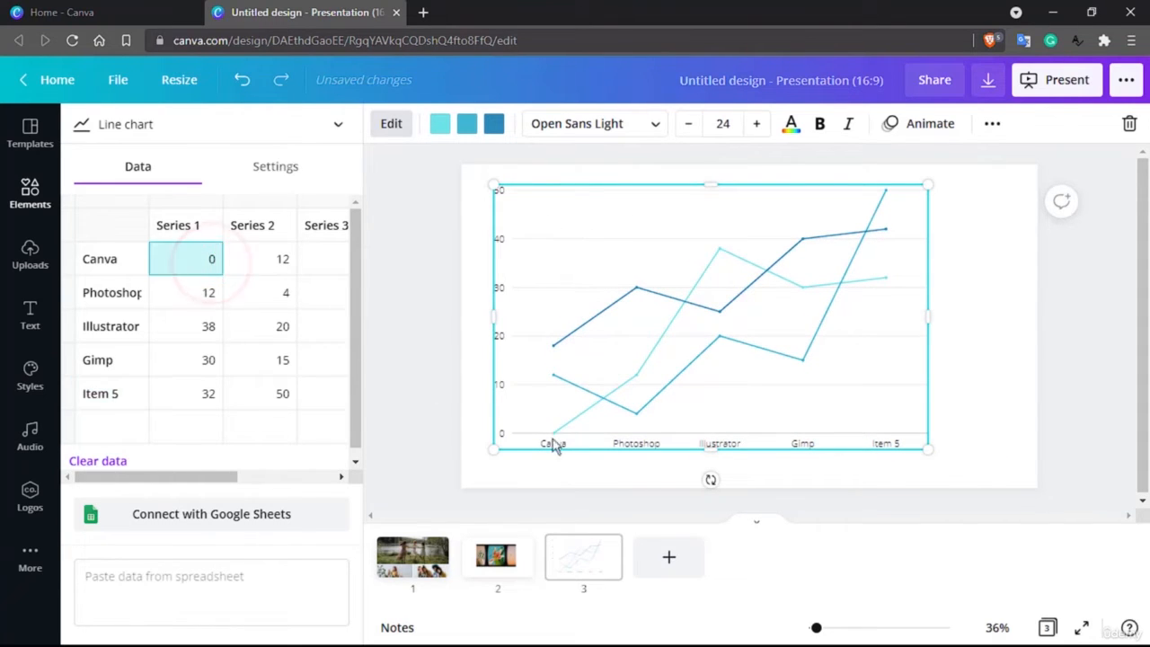
pyautogui.click(205, 260)
pyautogui.click(259, 259)
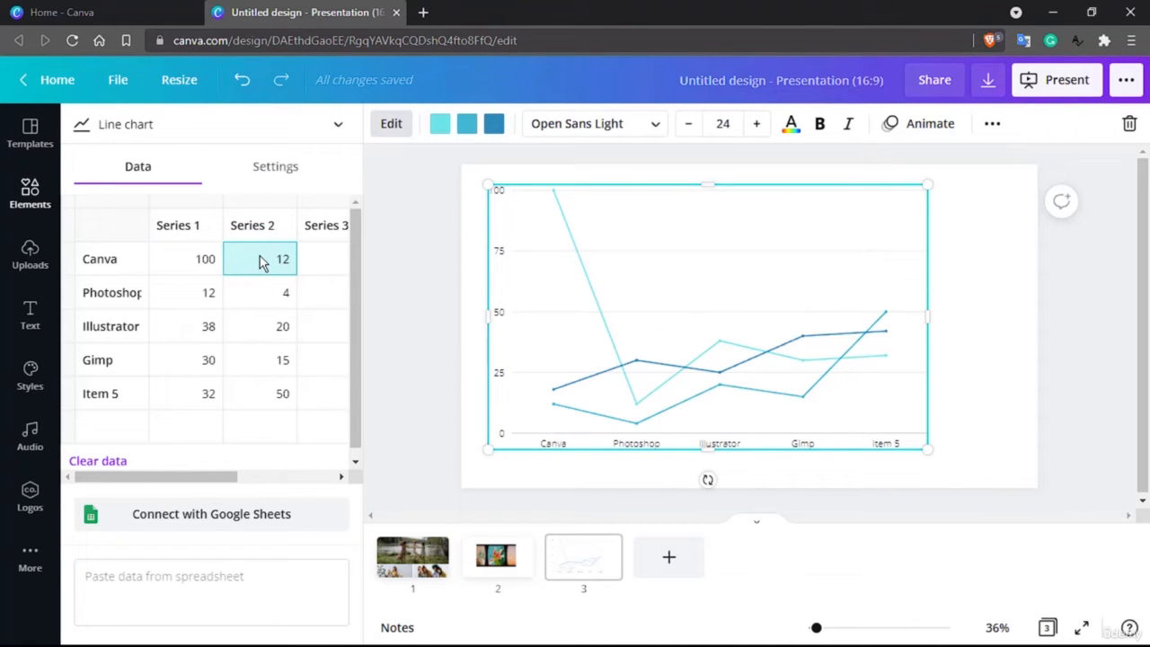
# Recolour the second chart line with the dark red colour from the brand palette.
pyautogui.click(476, 132)
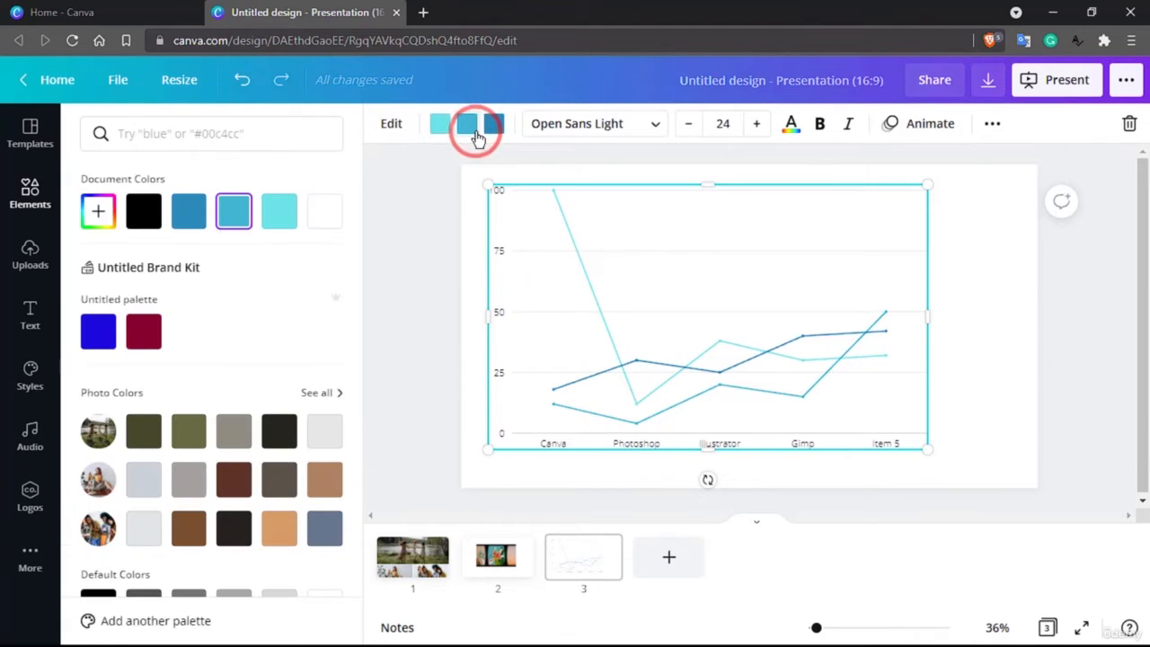
pyautogui.click(143, 333)
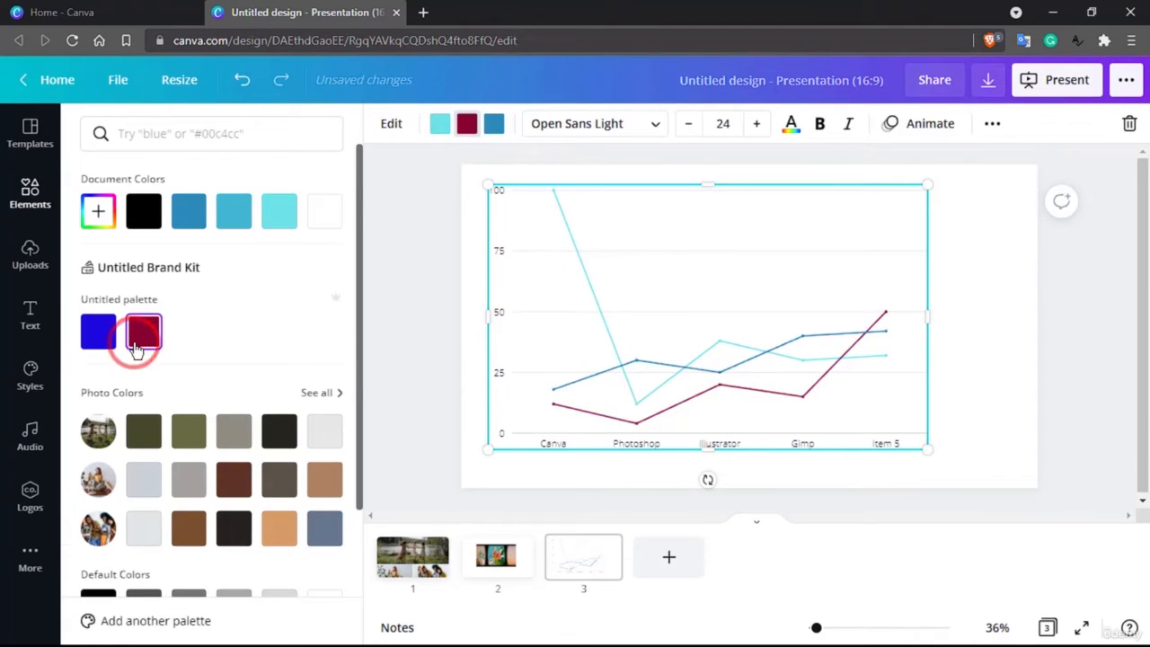
pyautogui.click(688, 368)
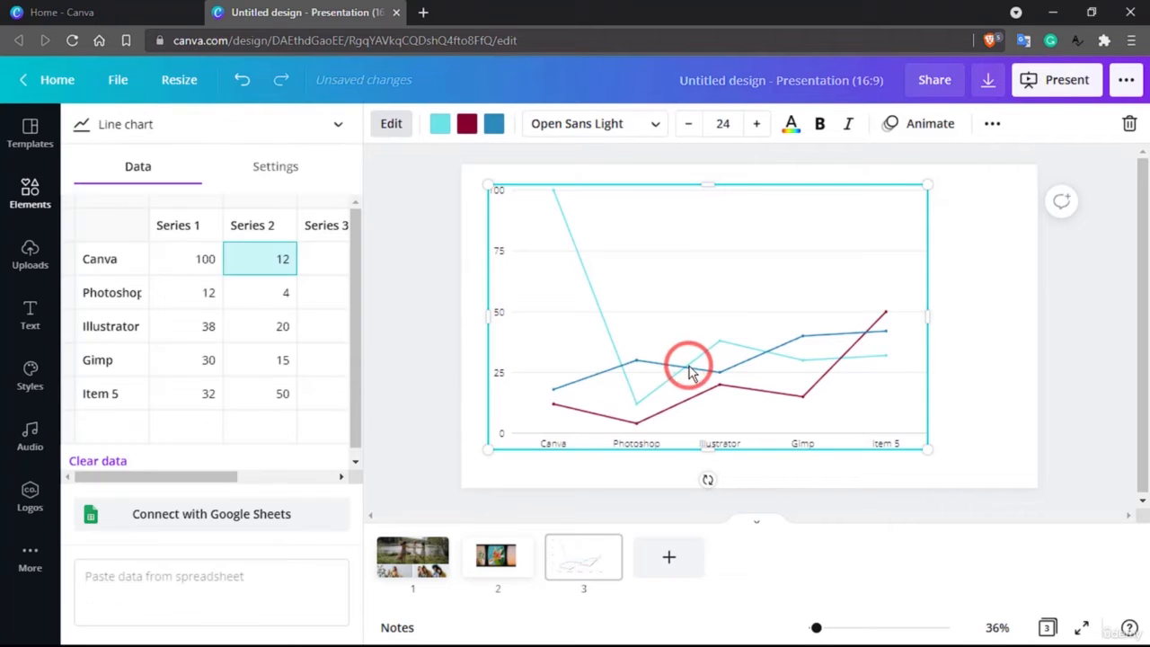
# Recolour the third chart line with the near-black photo colour from the third photo's palette.
pyautogui.click(123, 299)
pyautogui.click(494, 127)
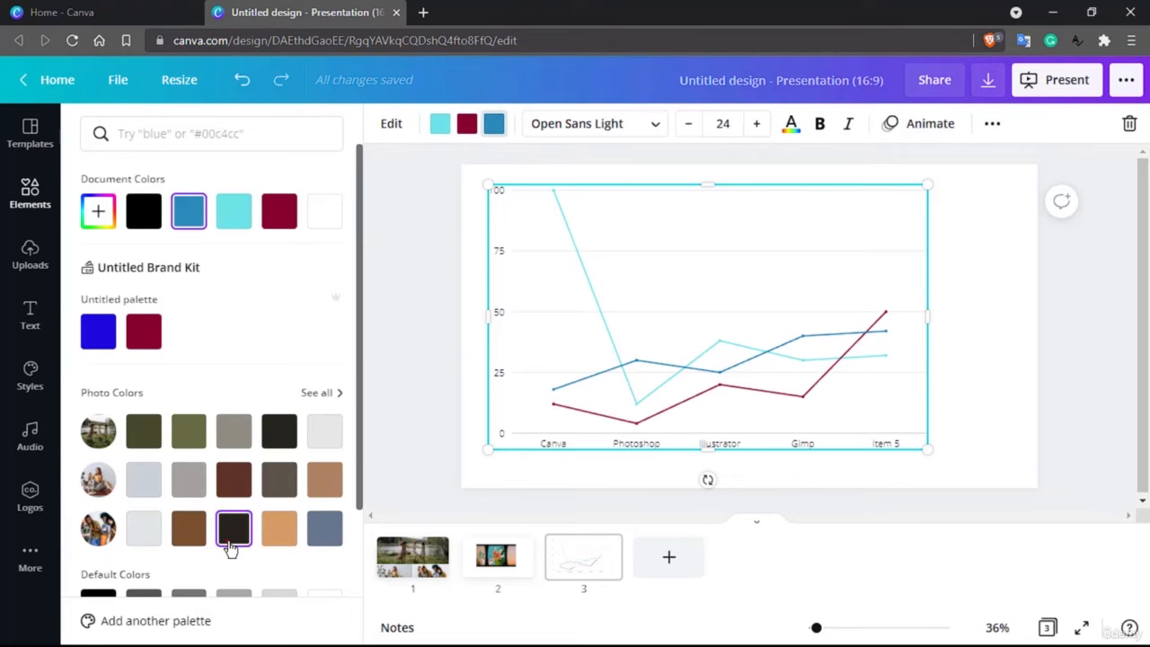
pyautogui.click(230, 543)
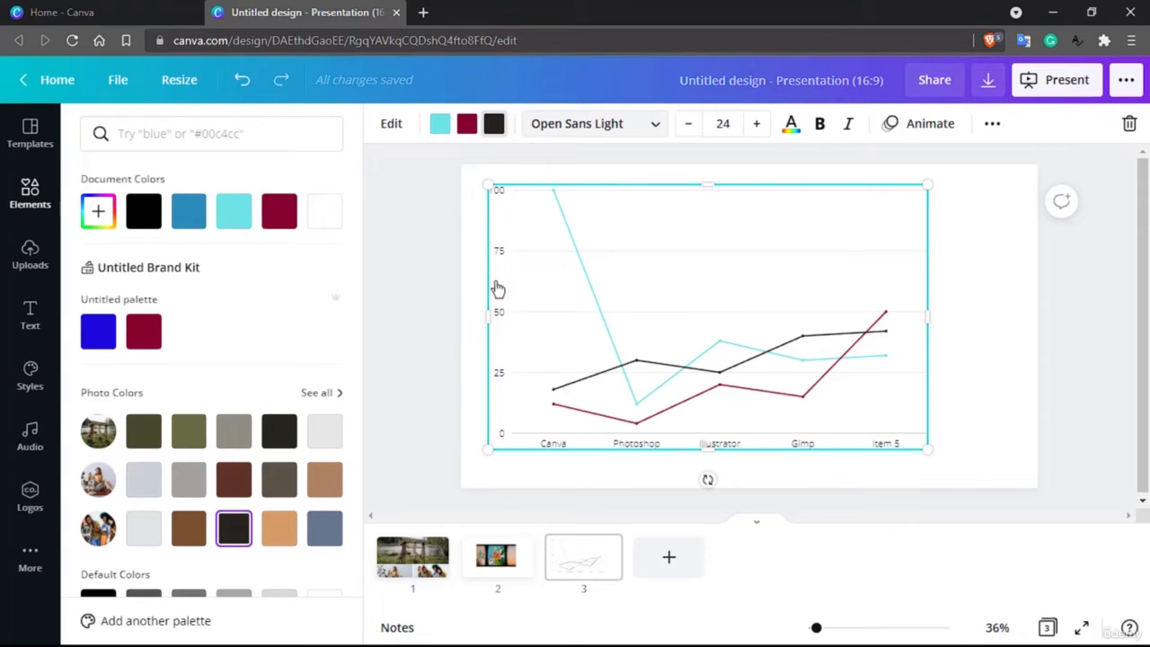
# Change the chart's font to Times Neue Roman.
pyautogui.click(655, 125)
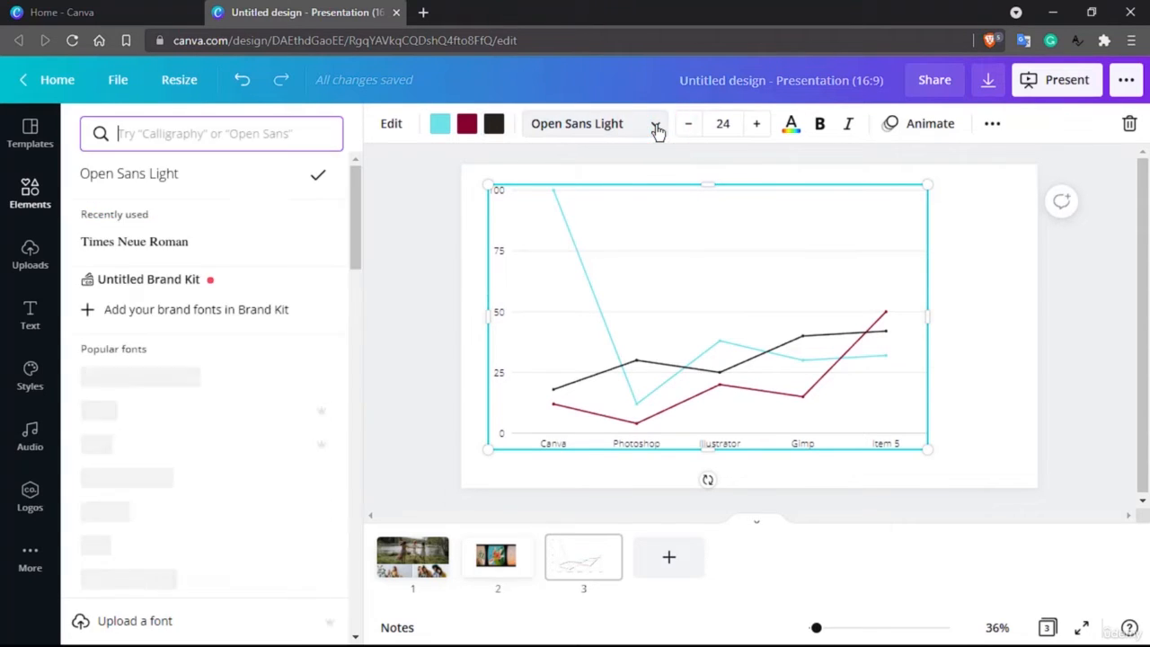
pyautogui.click(108, 243)
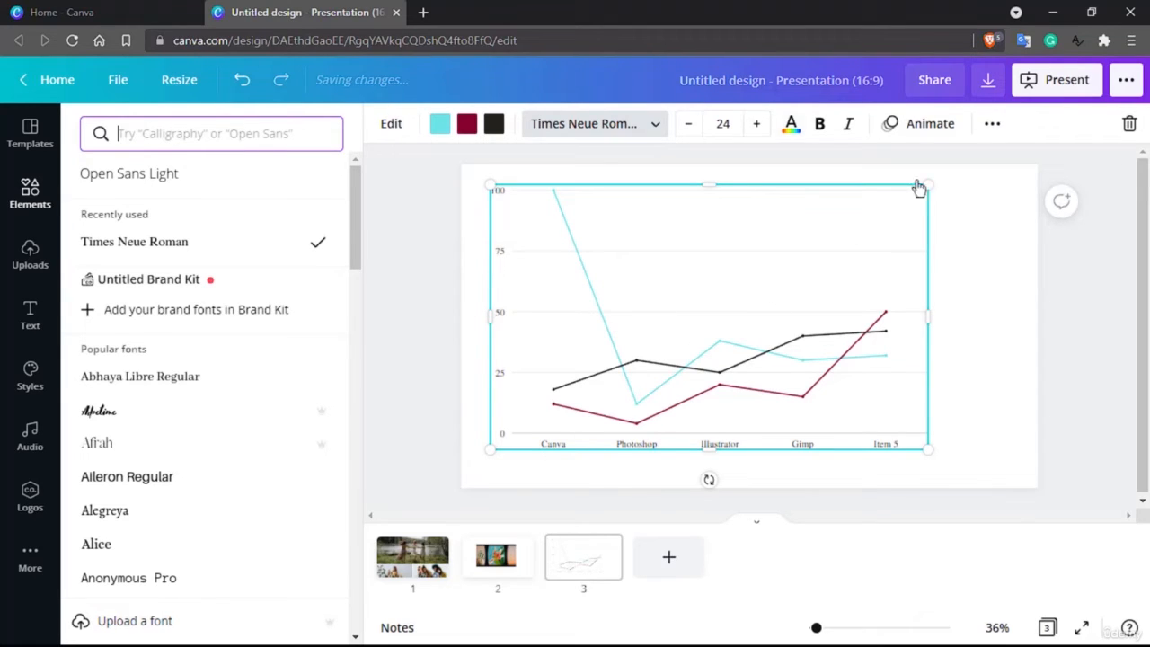
pyautogui.click(994, 125)
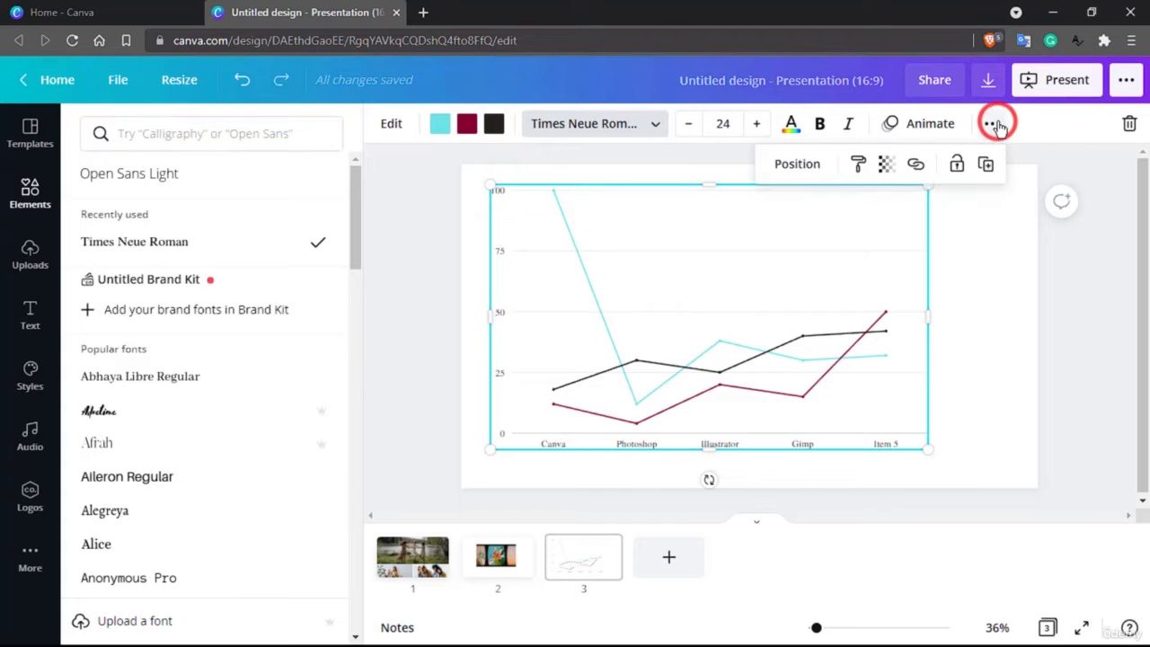
pyautogui.click(1002, 125)
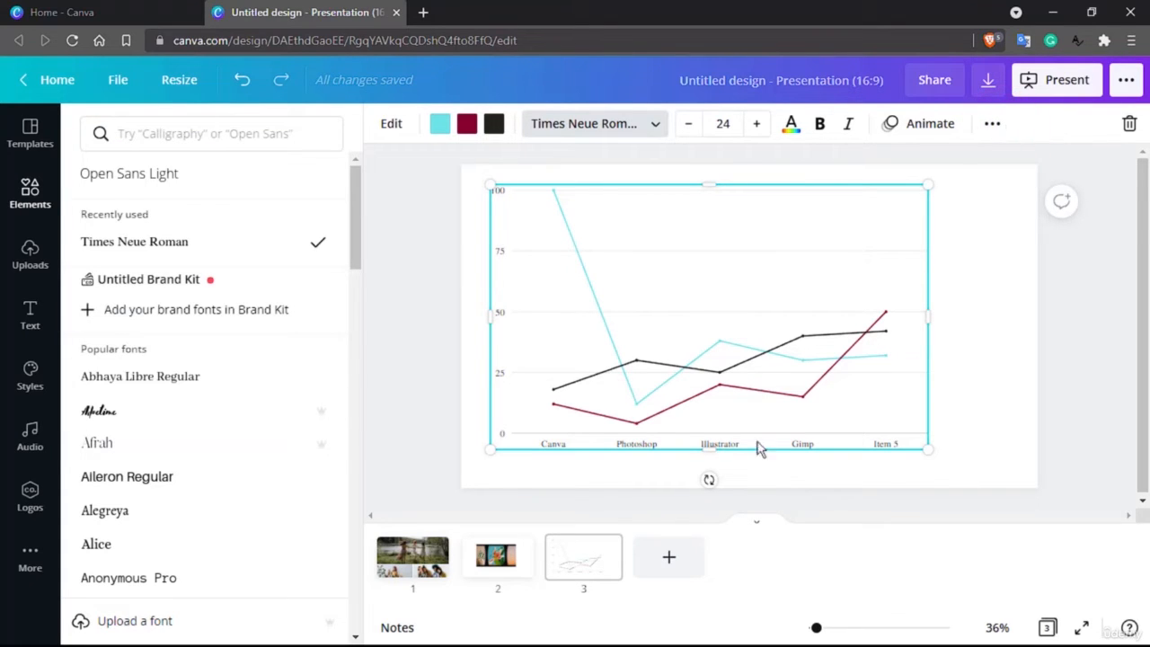
# Add a fourth blank page to the presentation.
pyautogui.click(668, 558)
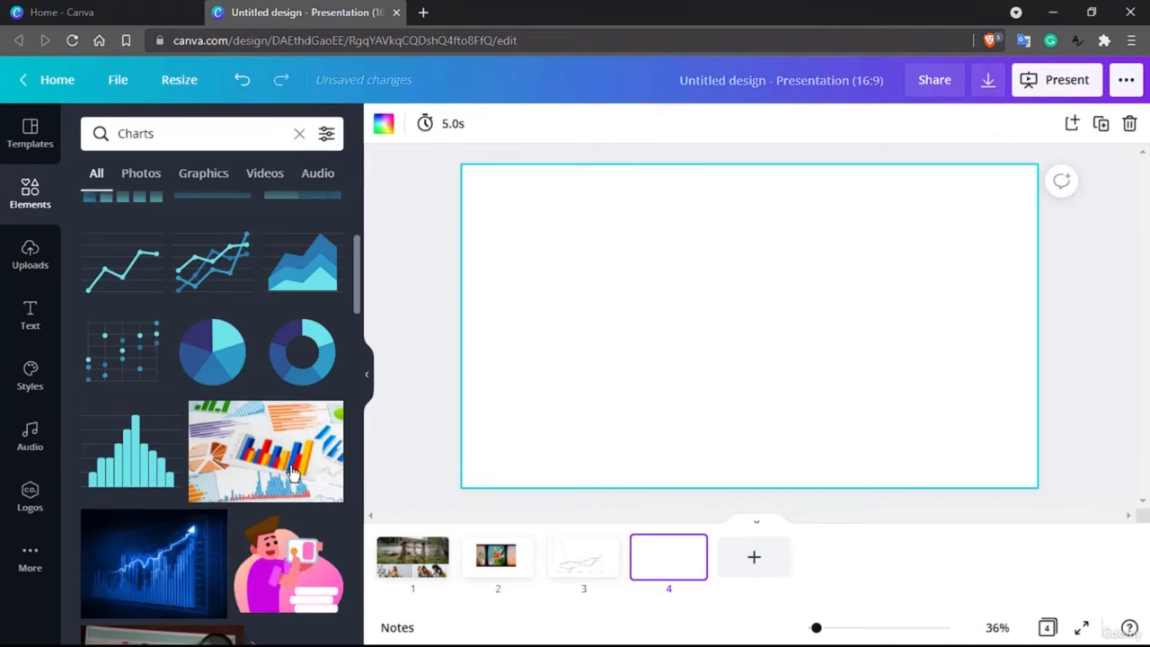
pyautogui.scroll(-10, 292, 473)
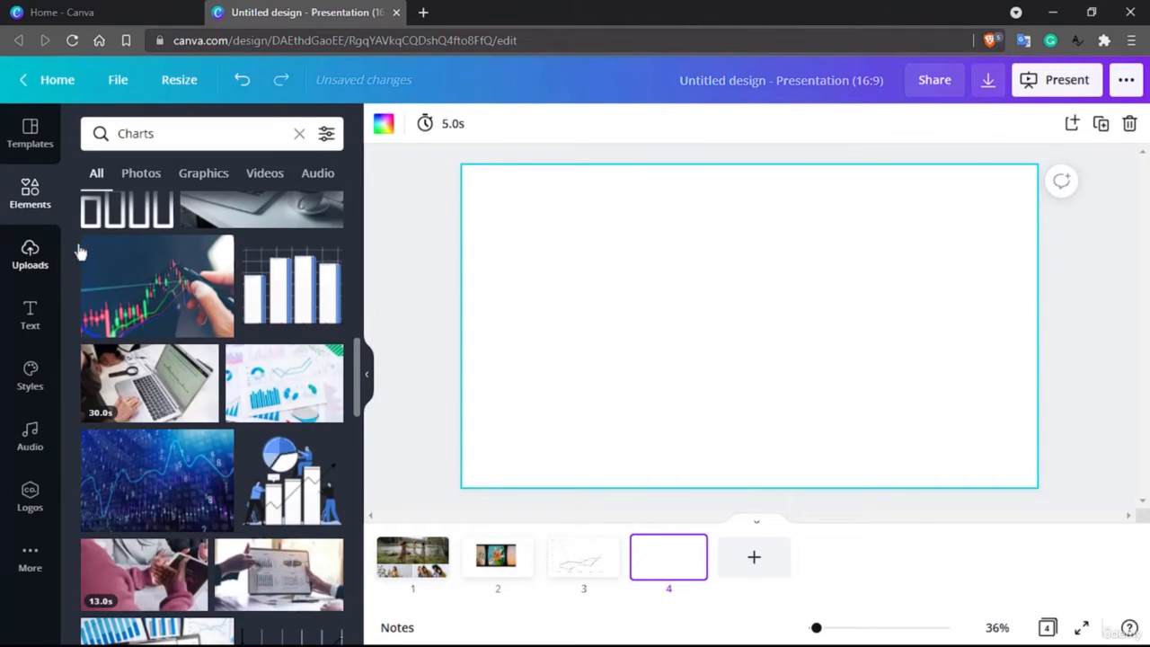
pyautogui.click(30, 196)
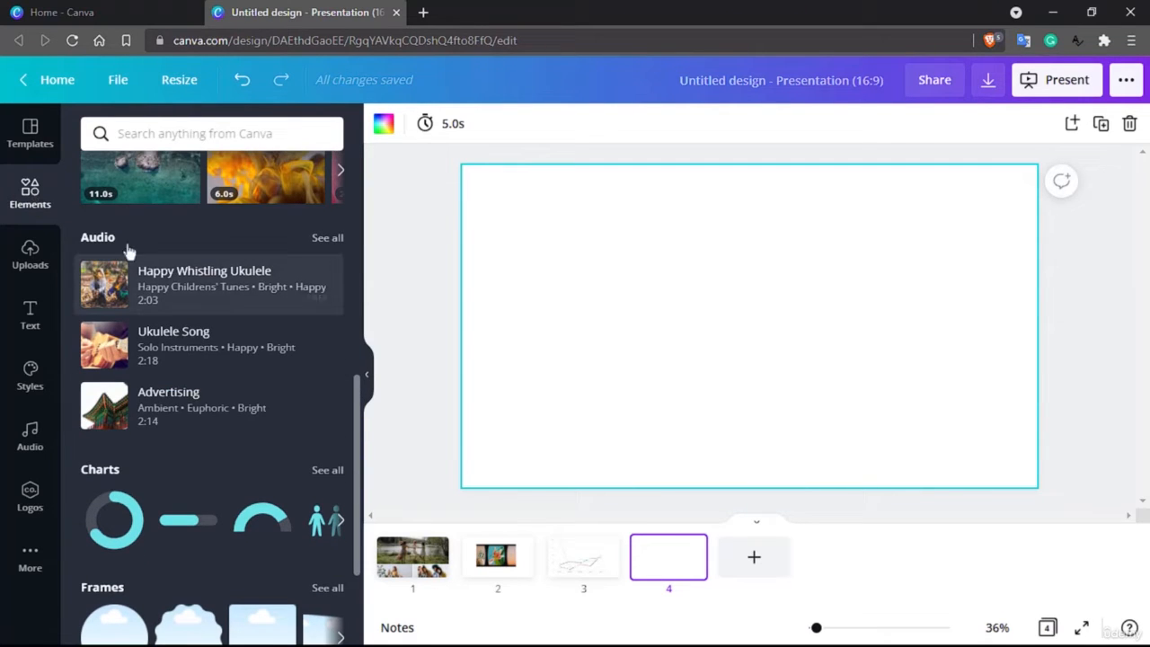
pyautogui.moveTo(203, 288); pyautogui.dragTo(742, 274)
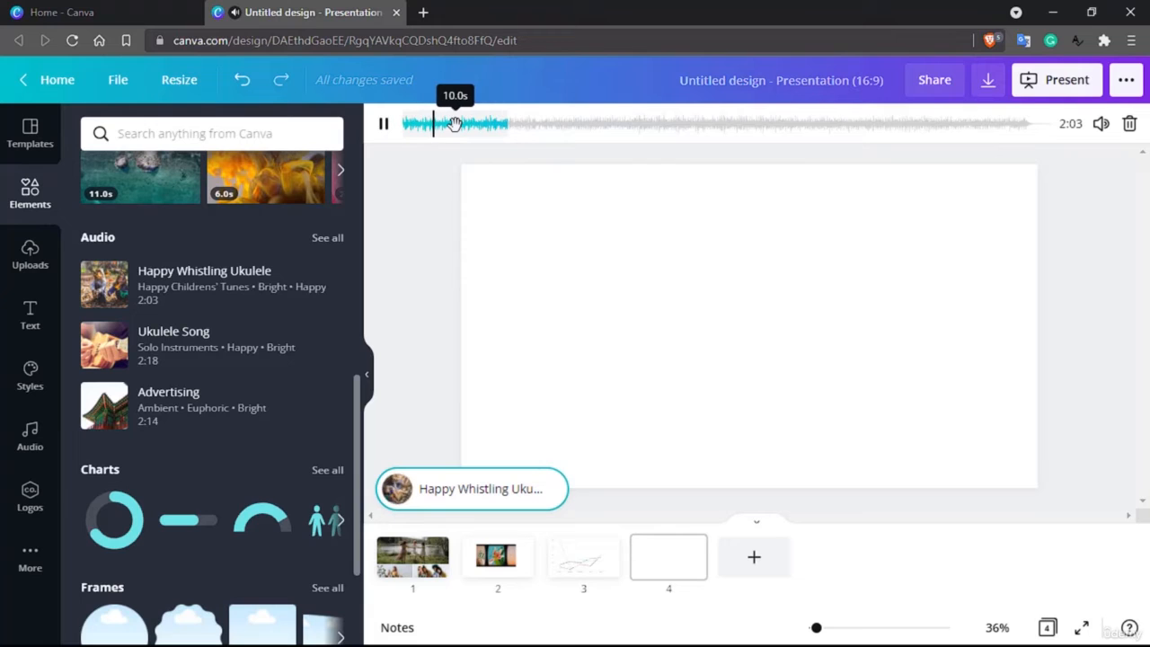
pyautogui.moveTo(455, 125); pyautogui.dragTo(613, 126)
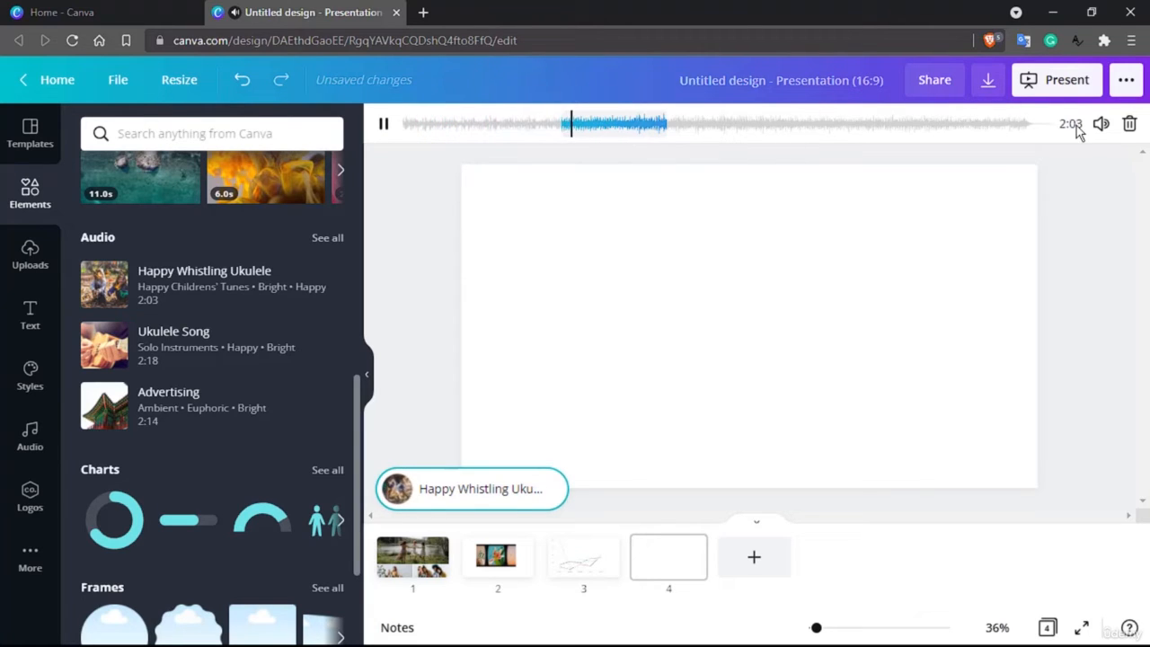
pyautogui.click(1101, 123)
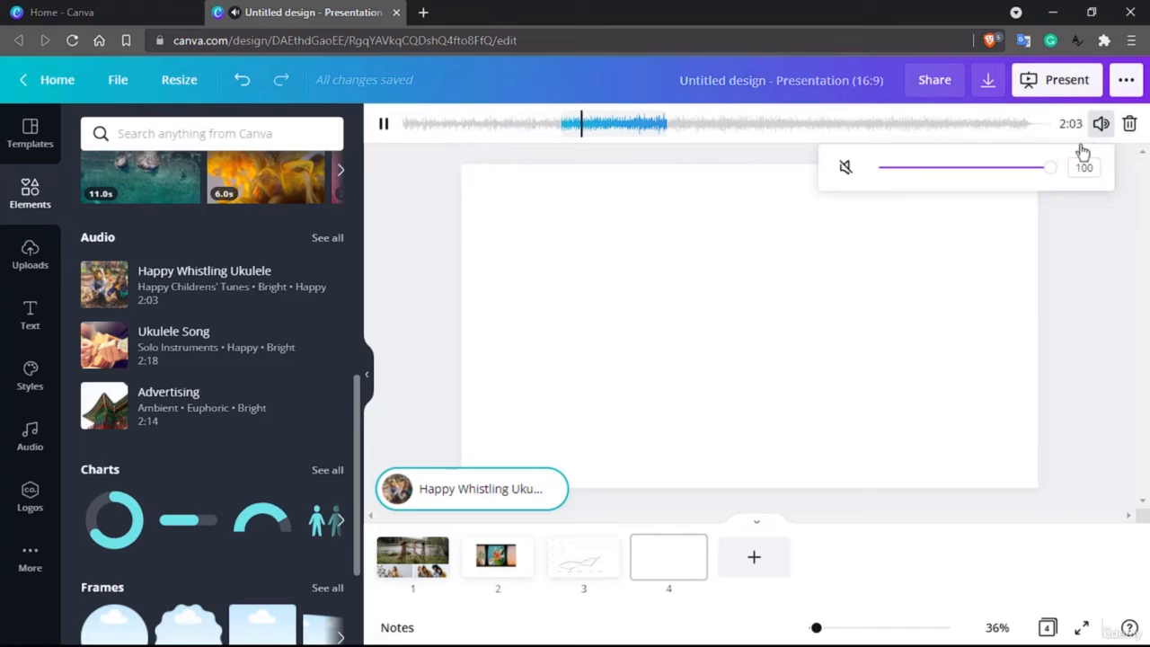
pyautogui.moveTo(995, 175); pyautogui.dragTo(919, 174)
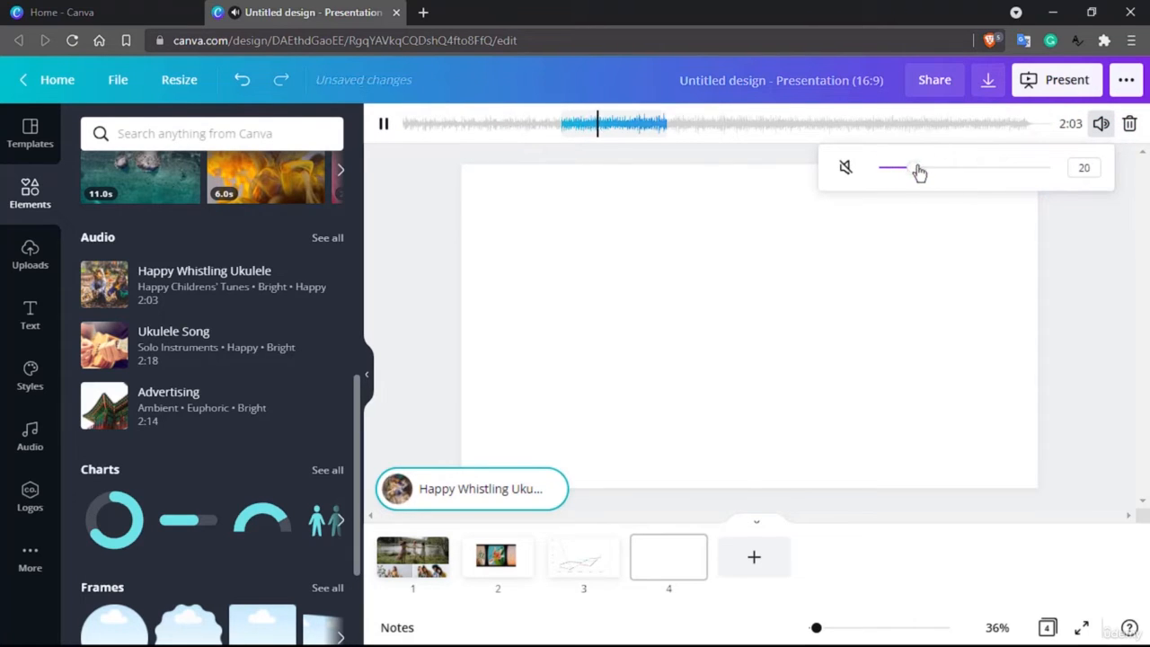
pyautogui.click(1130, 125)
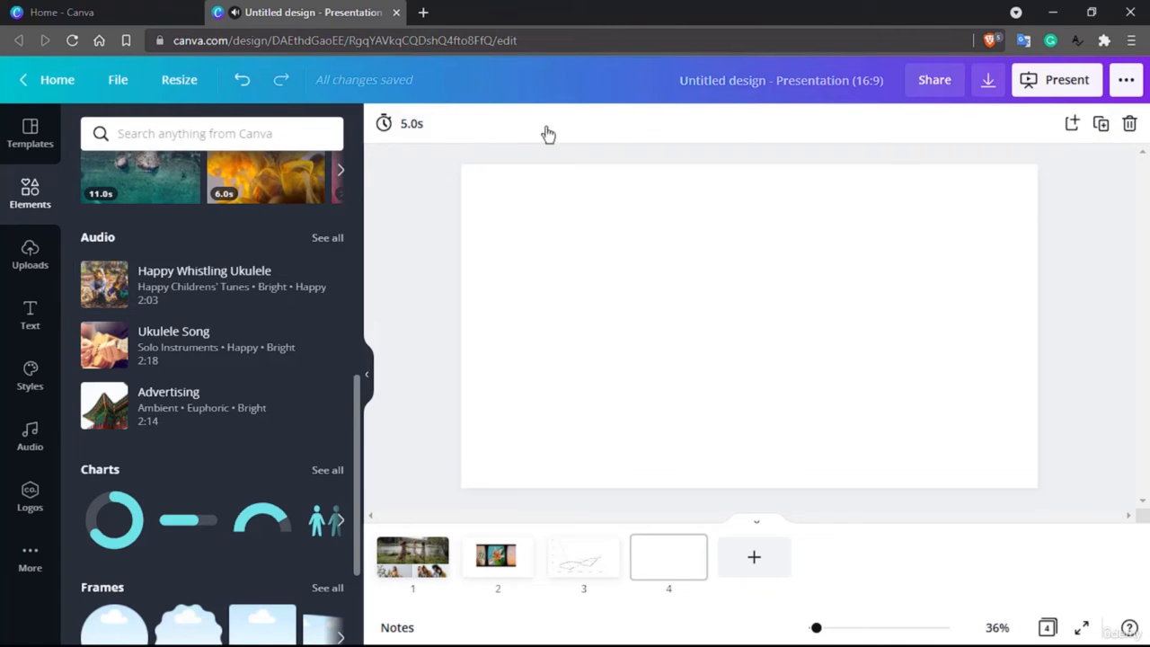
# Set the new page's timing to 50 seconds.
pyautogui.click(415, 125)
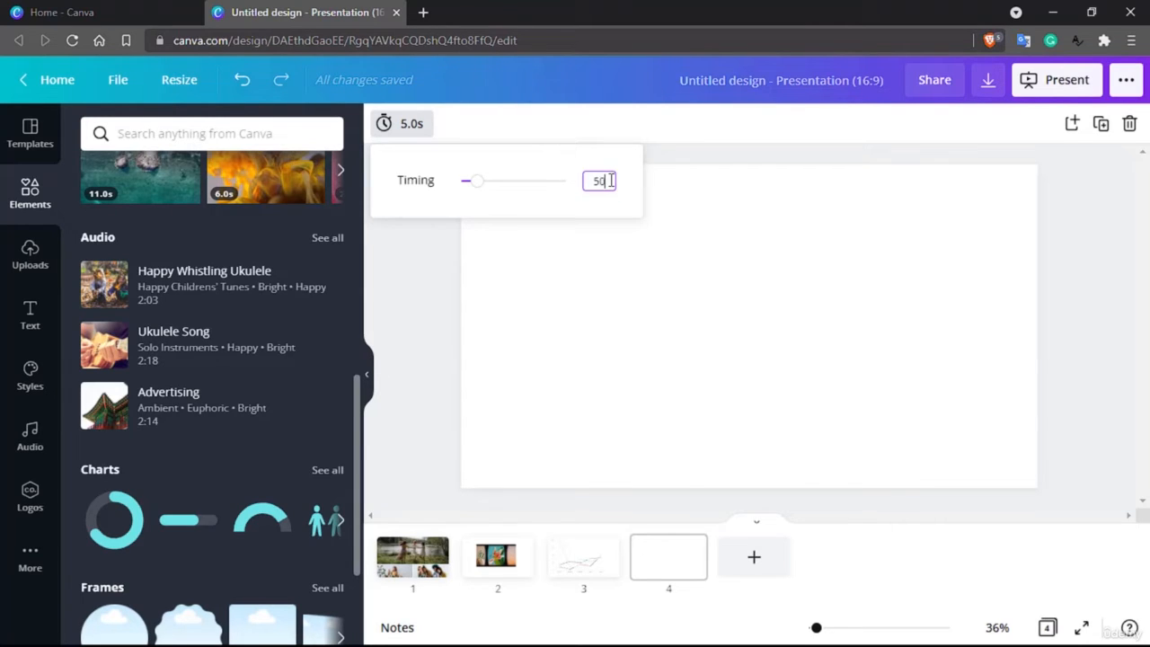
pyautogui.write('50')
pyautogui.press('Return')
pyautogui.click(406, 316)
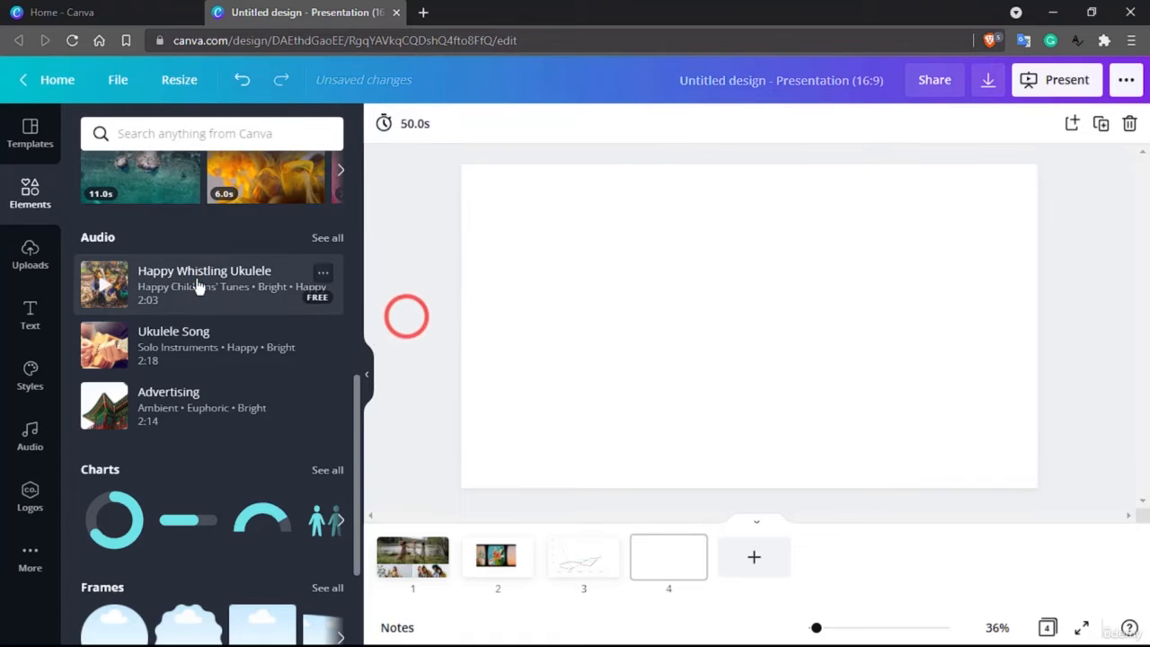
# Add the Happy Whistling Ukulele audio track to the page and preview it.
pyautogui.moveTo(198, 285); pyautogui.dragTo(748, 369)
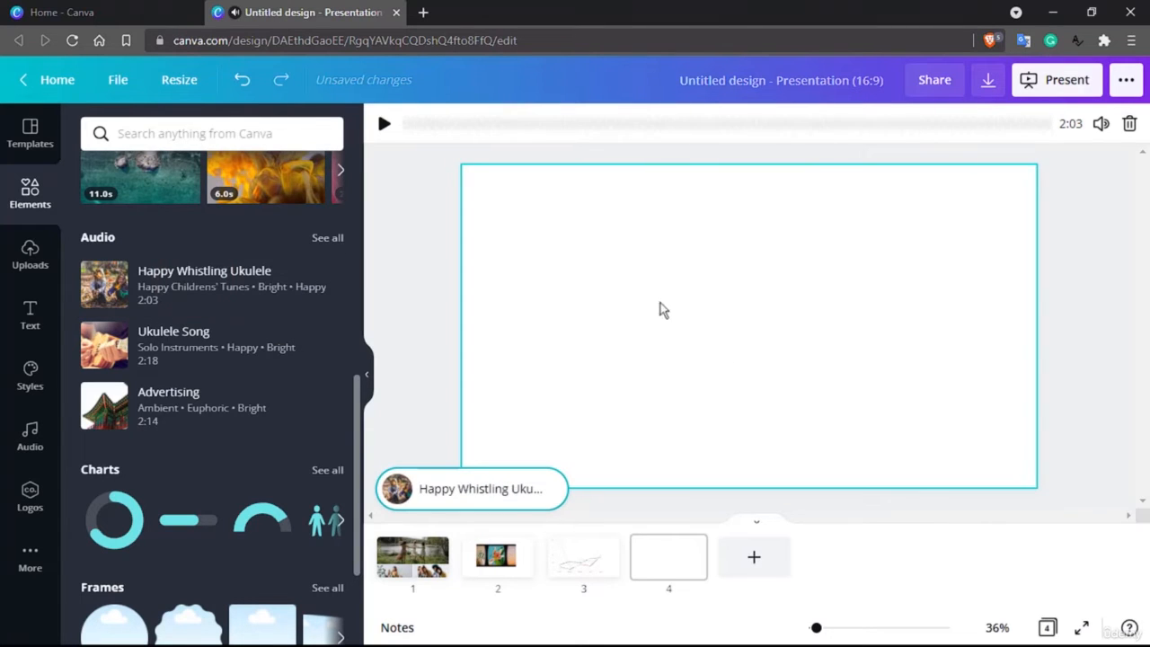
pyautogui.click(419, 124)
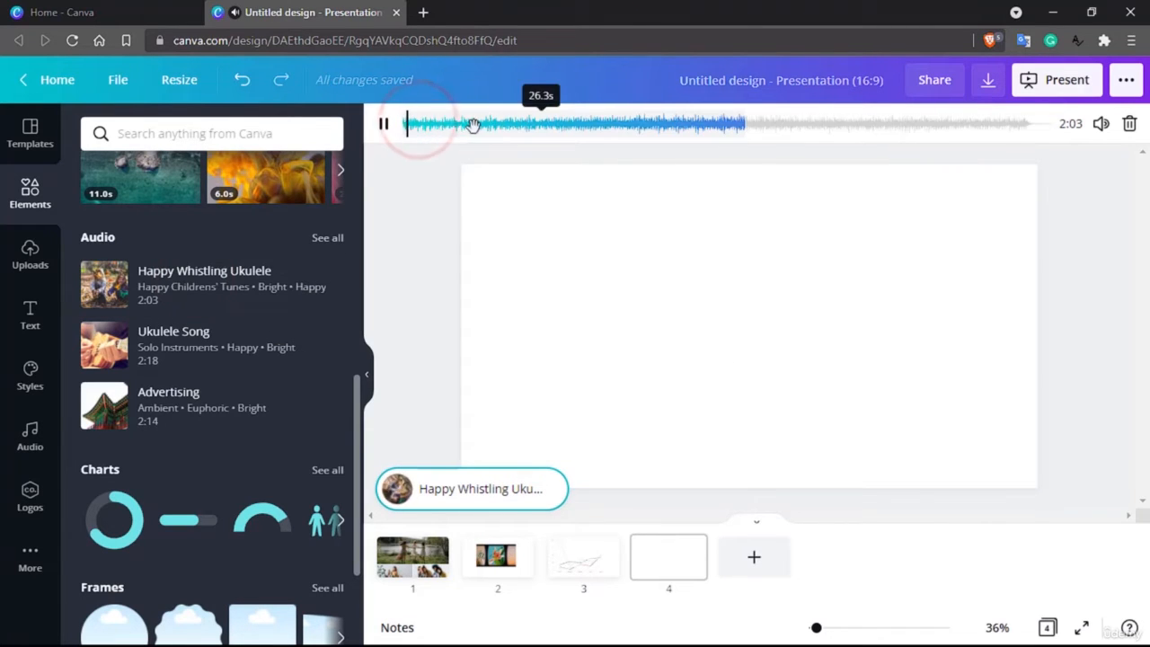
pyautogui.moveTo(480, 126); pyautogui.dragTo(437, 123)
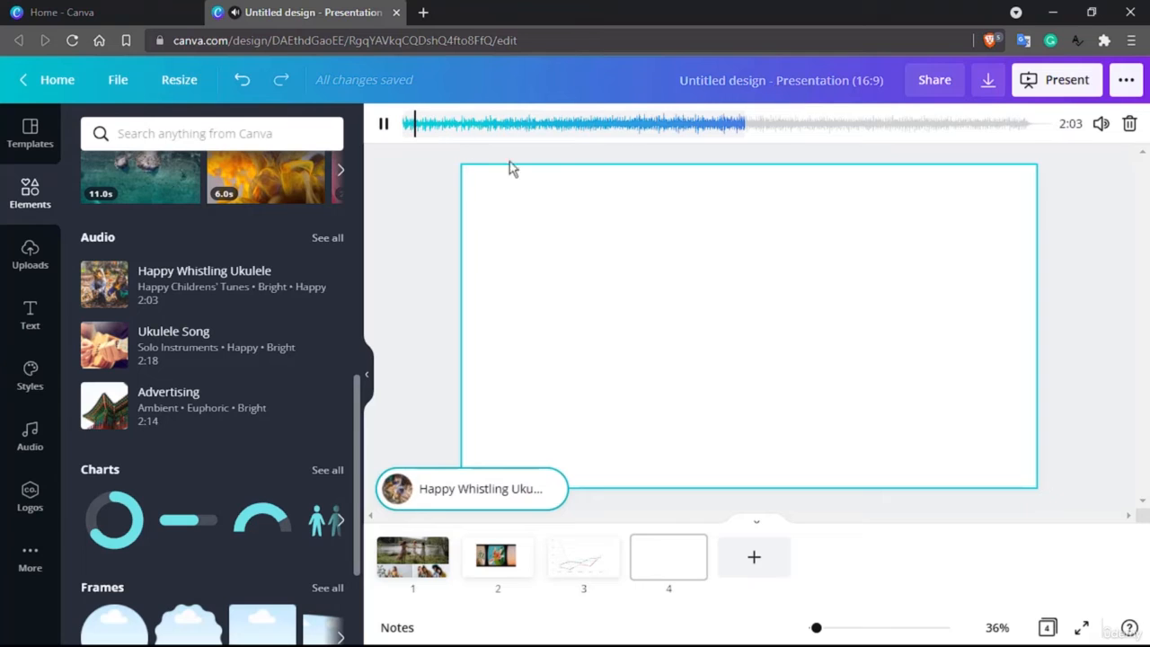
pyautogui.click(924, 373)
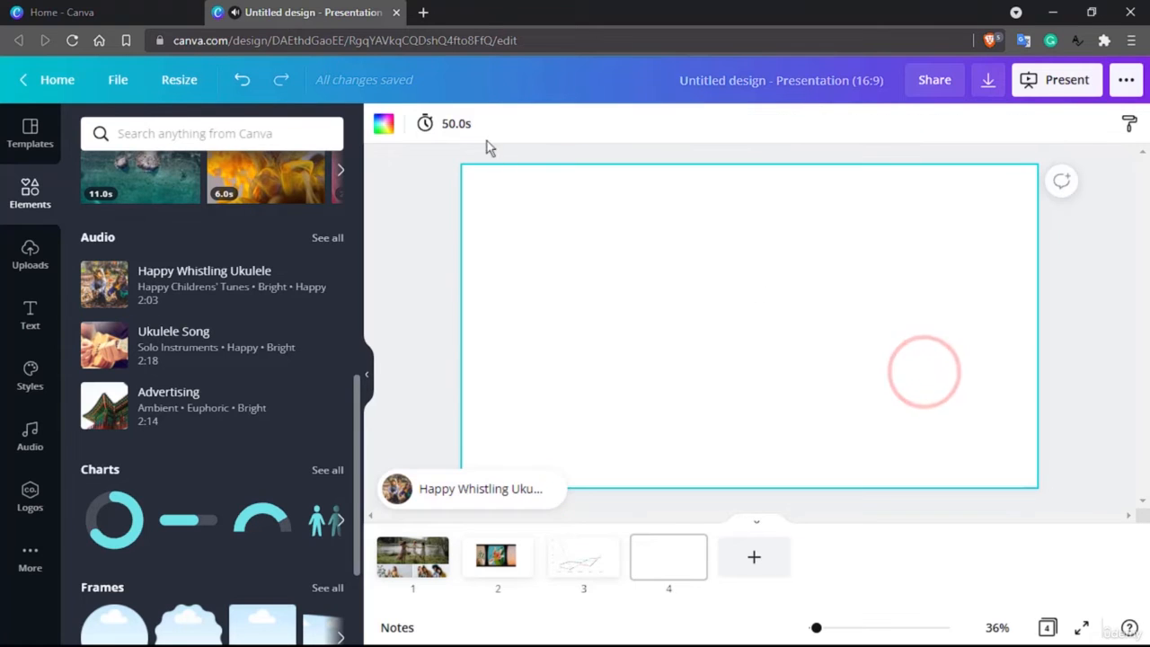
# Set the page's timing to 1 second.
pyautogui.click(454, 126)
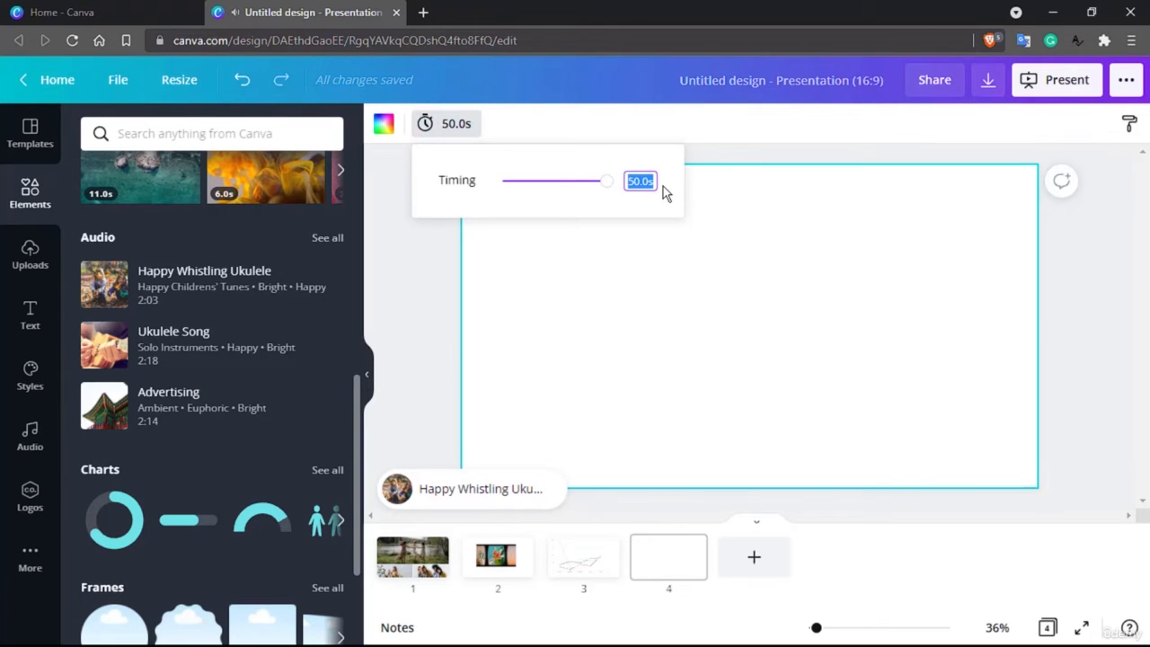
pyautogui.write('1')
pyautogui.press('Return')
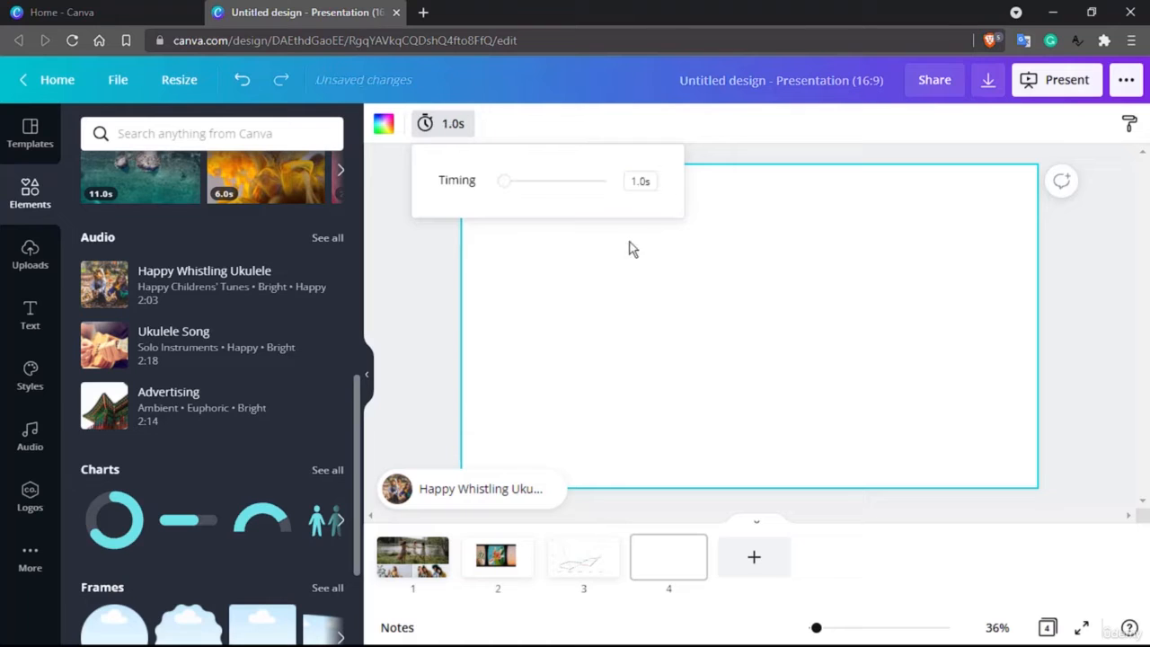
# Play the audio track from the start to preview it.
pyautogui.click(476, 496)
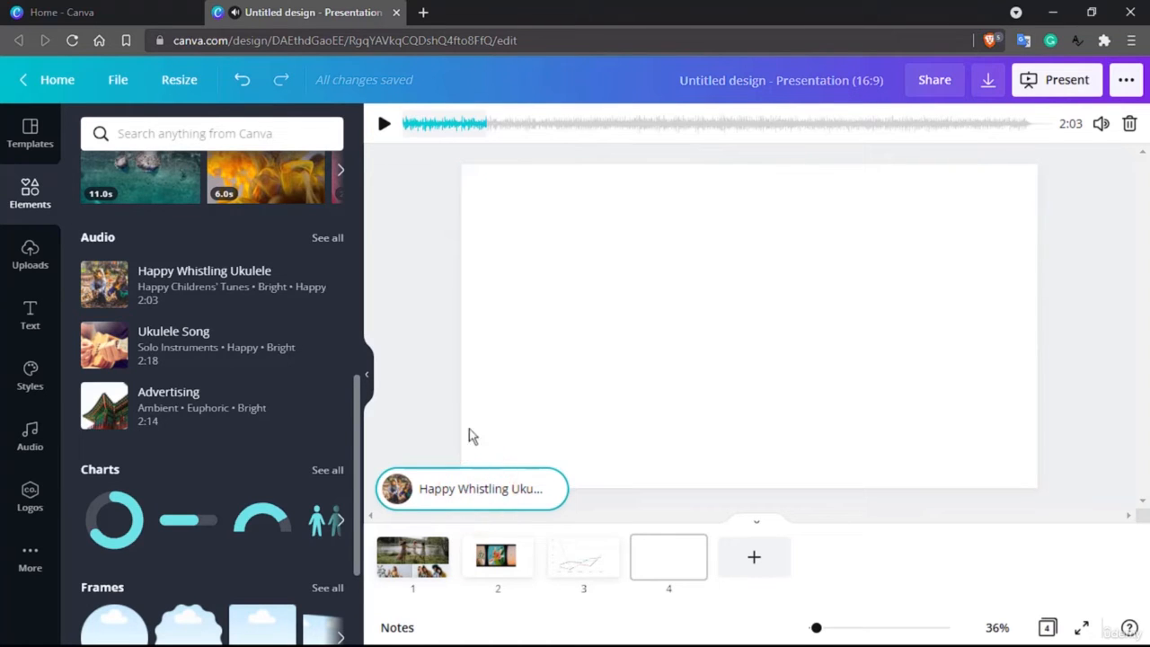
pyautogui.moveTo(432, 124)
pyautogui.mouseDown()
pyautogui.moveTo(502, 124)
pyautogui.moveTo(413, 124)
pyautogui.mouseUp()
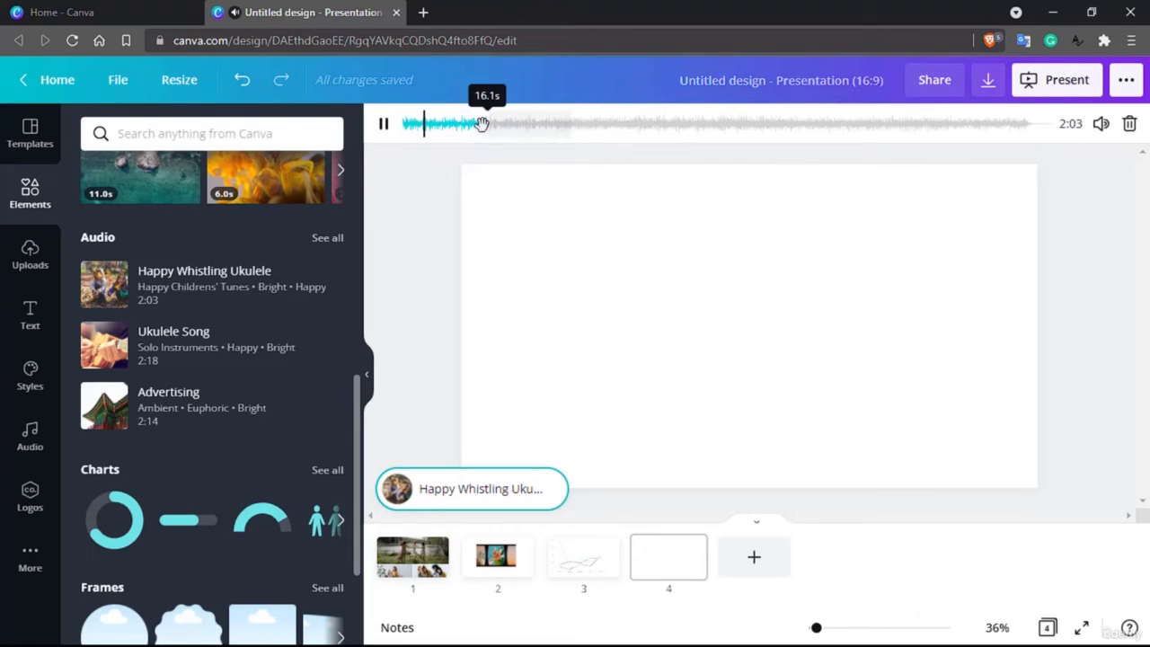
pyautogui.click(480, 490)
pyautogui.click(624, 336)
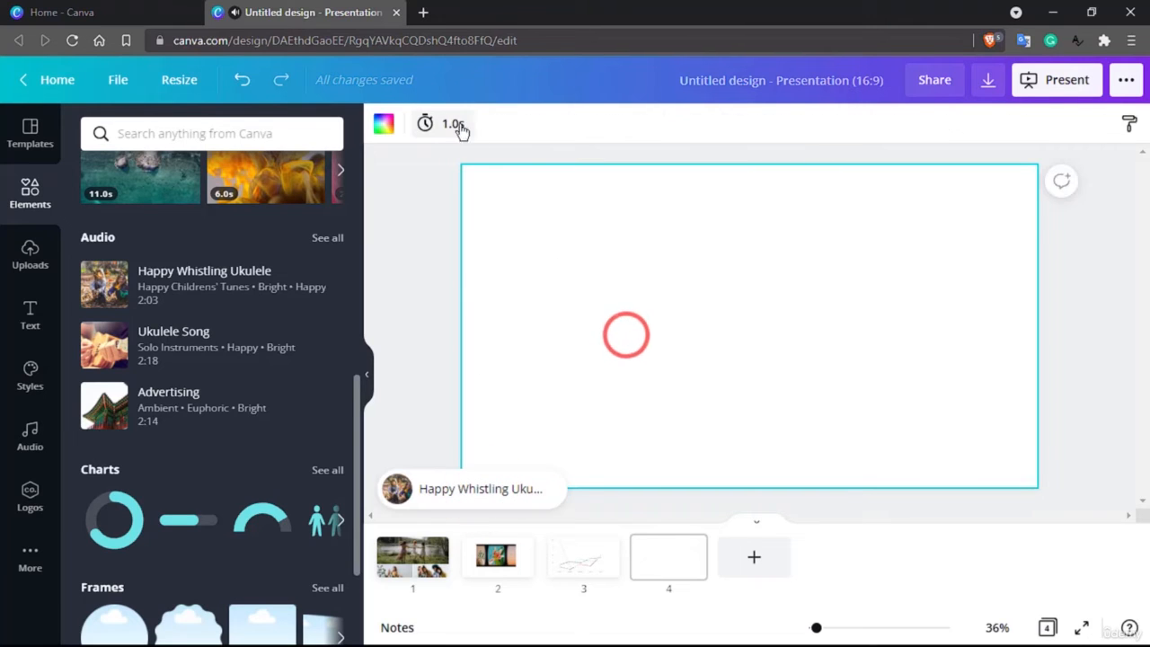
# Set the page's timing to 13.5 seconds.
pyautogui.click(453, 123)
pyautogui.moveTo(507, 181); pyautogui.dragTo(550, 185)
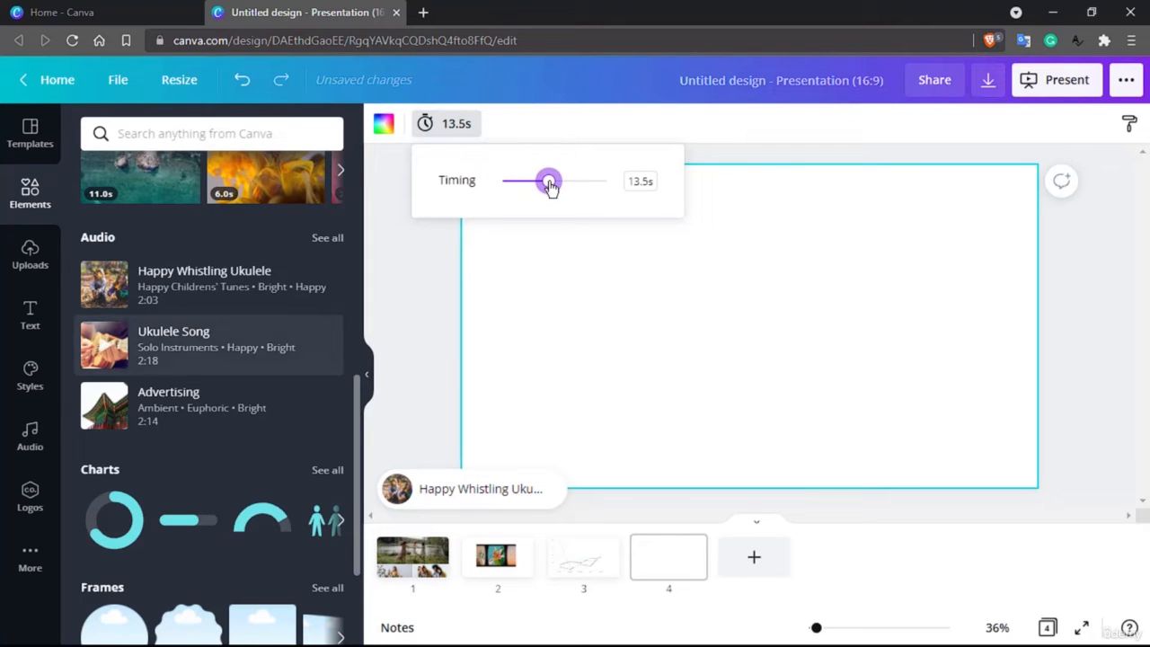
# Place the 11-second aerial ocean video on the page and move it toward the centre.
pyautogui.scroll(2, 212, 359)
pyautogui.click(151, 132)
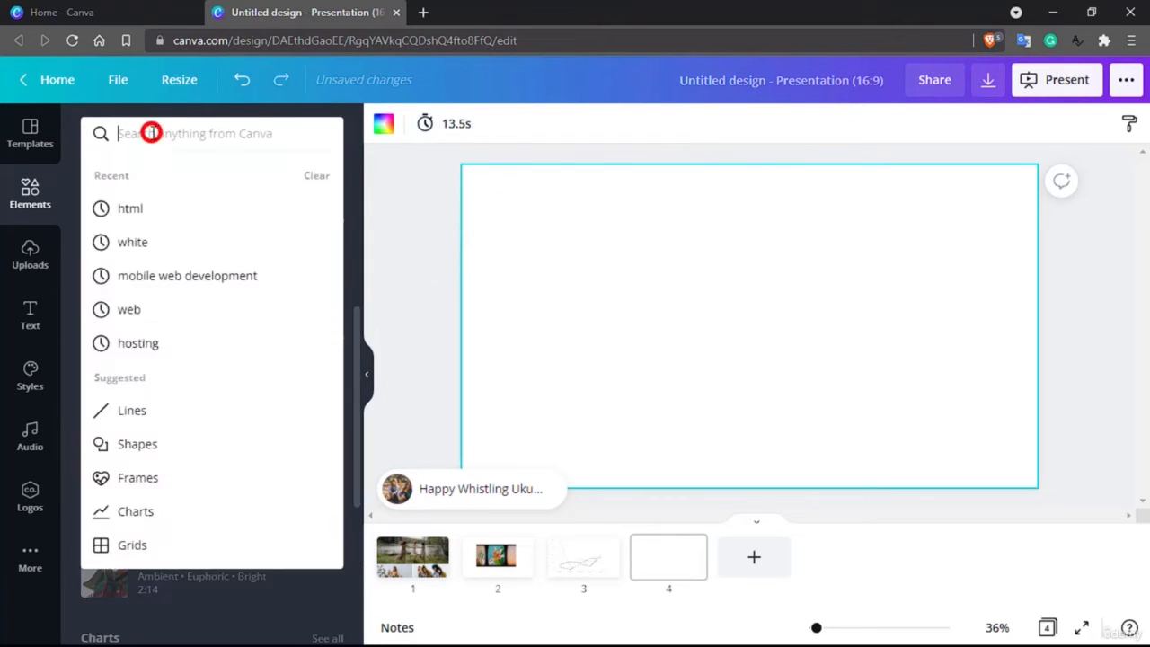
pyautogui.click(408, 328)
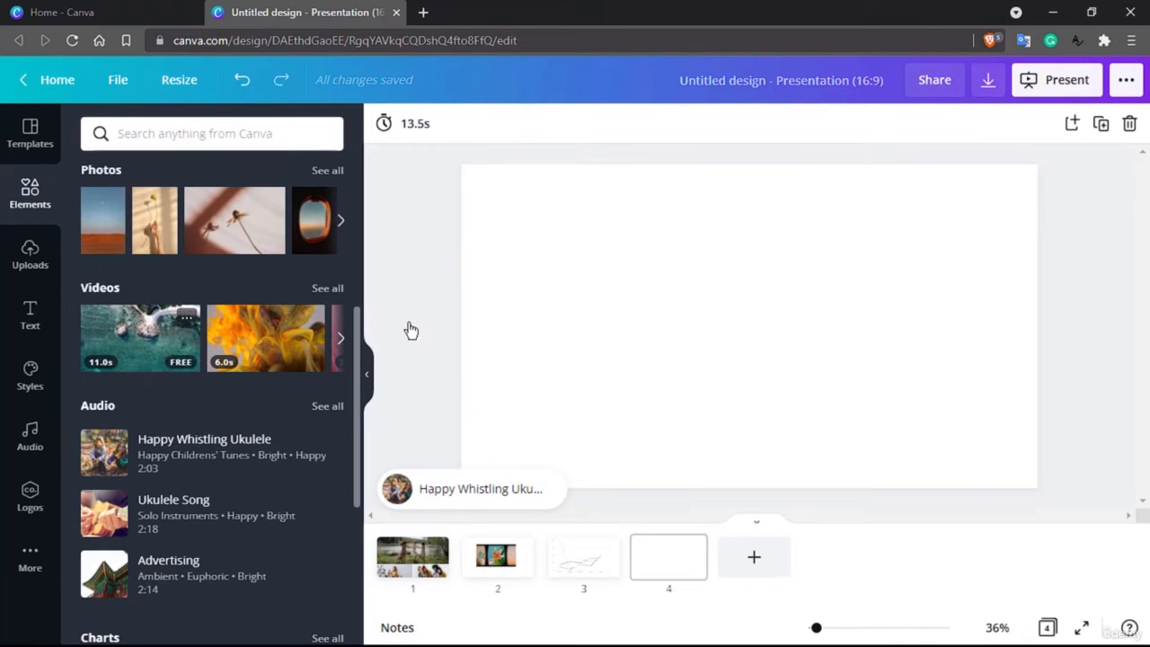
pyautogui.moveTo(105, 351); pyautogui.dragTo(537, 240)
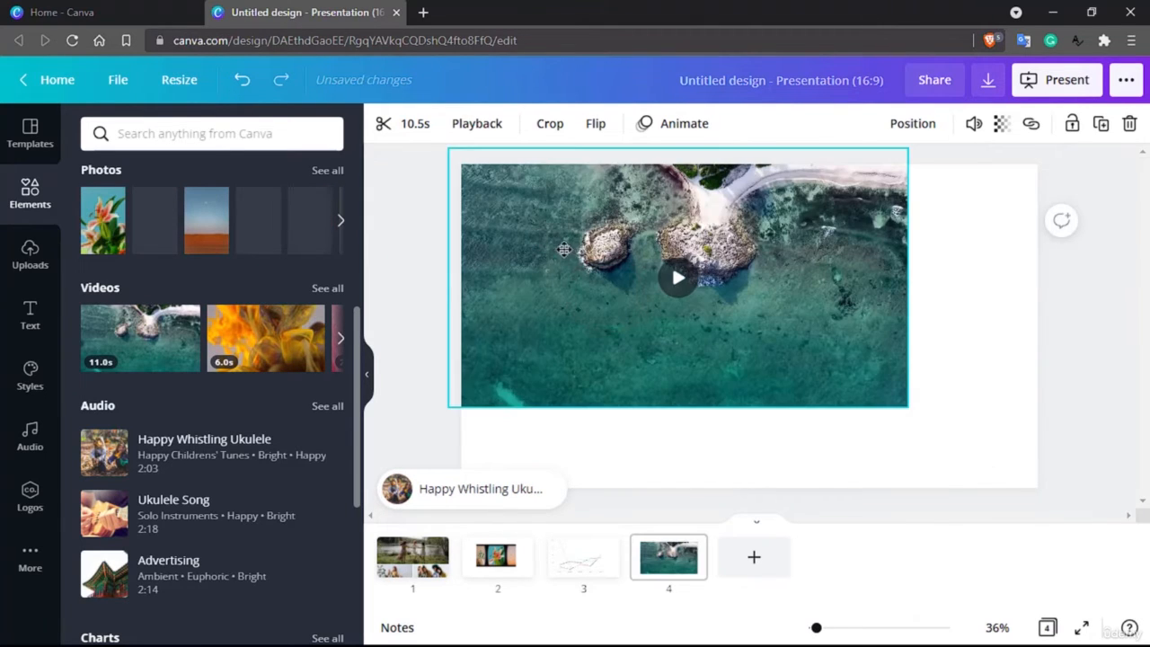
pyautogui.moveTo(609, 265); pyautogui.dragTo(663, 313)
pyautogui.click(713, 324)
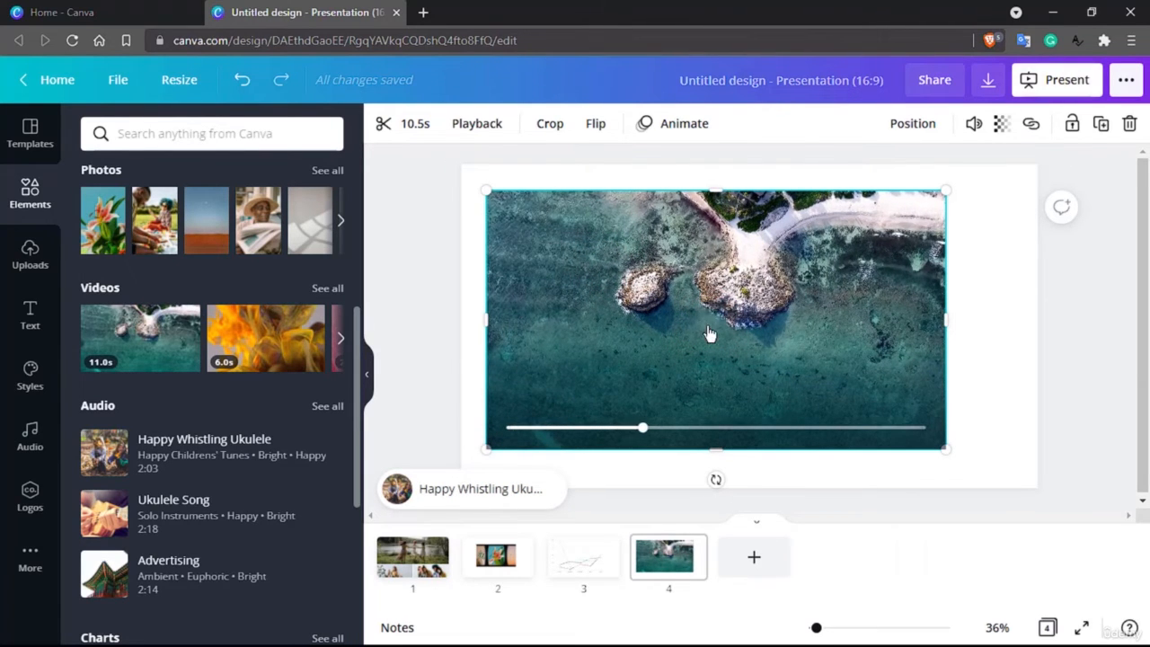
# Crop the video slightly from its top-left and bottom-right corners.
pyautogui.click(551, 128)
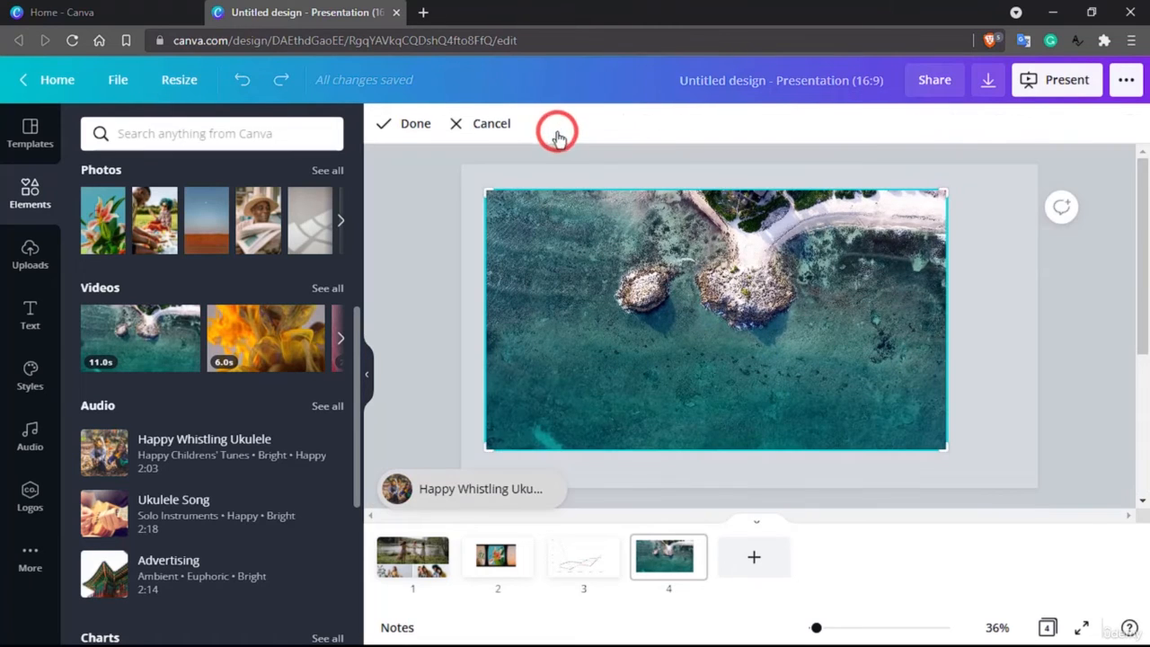
pyautogui.moveTo(485, 188); pyautogui.dragTo(527, 225)
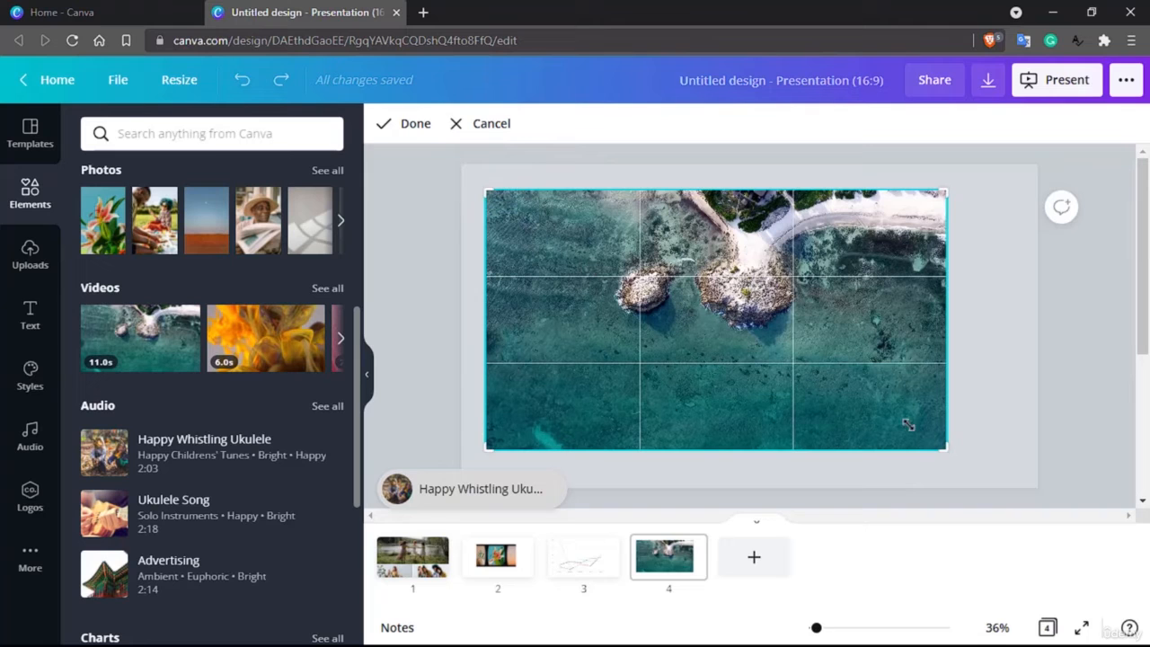
pyautogui.moveTo(941, 442); pyautogui.dragTo(929, 410)
pyautogui.click(413, 125)
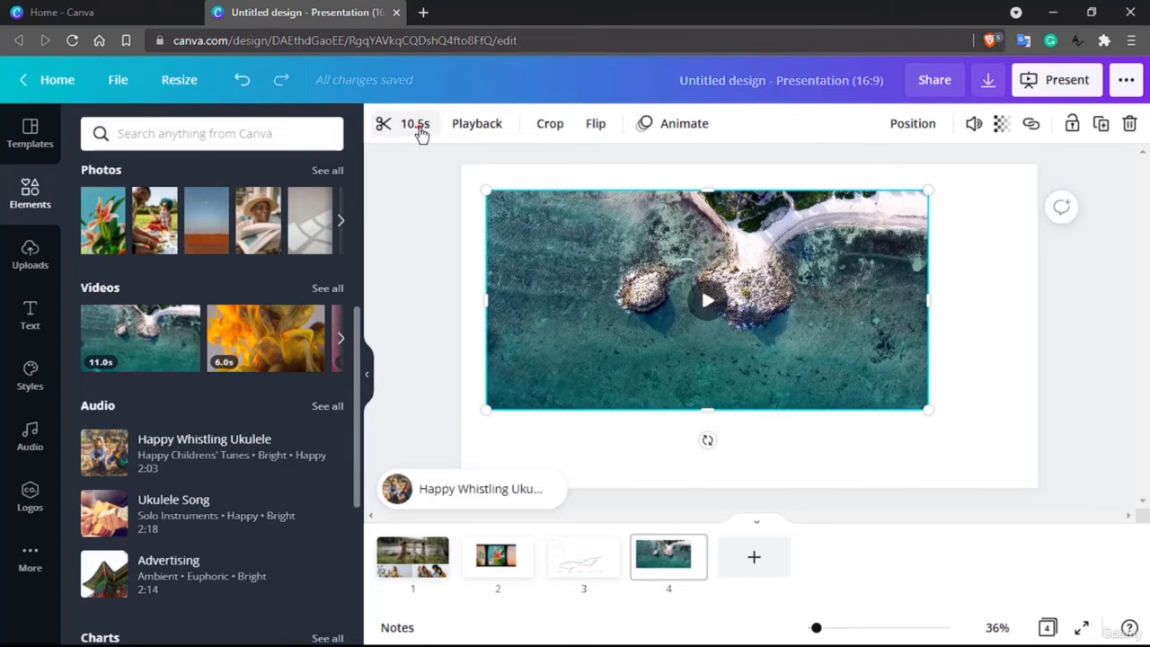
# Trim the ocean video to 4.1 seconds by moving its start point later.
pyautogui.click(418, 127)
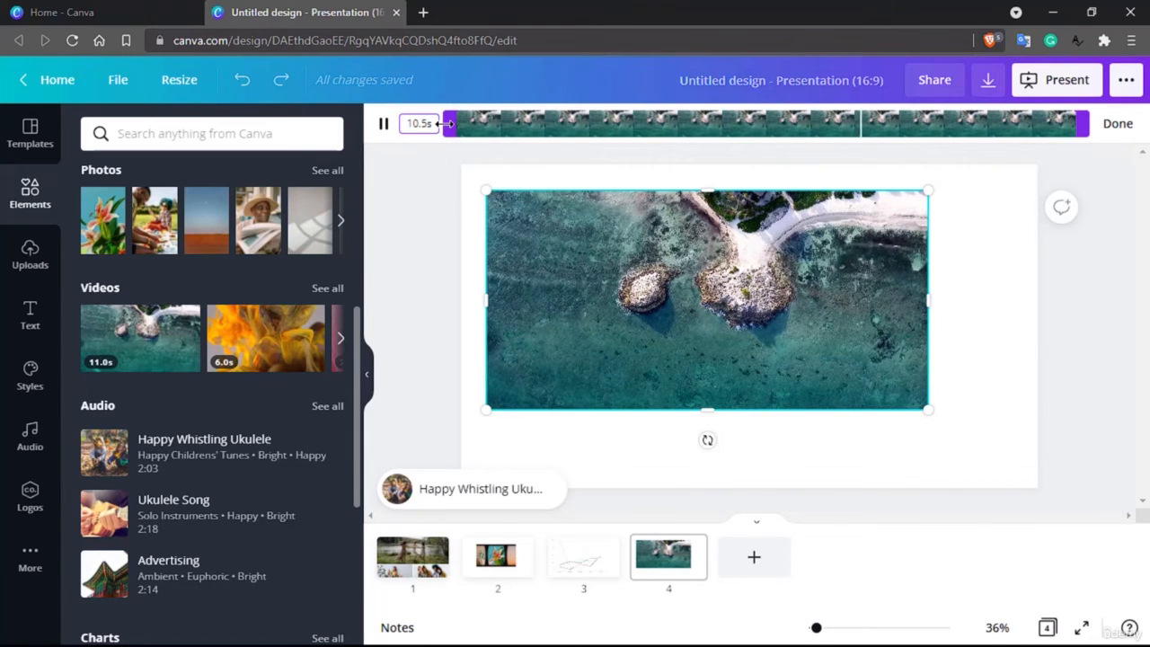
pyautogui.moveTo(447, 123); pyautogui.dragTo(825, 123)
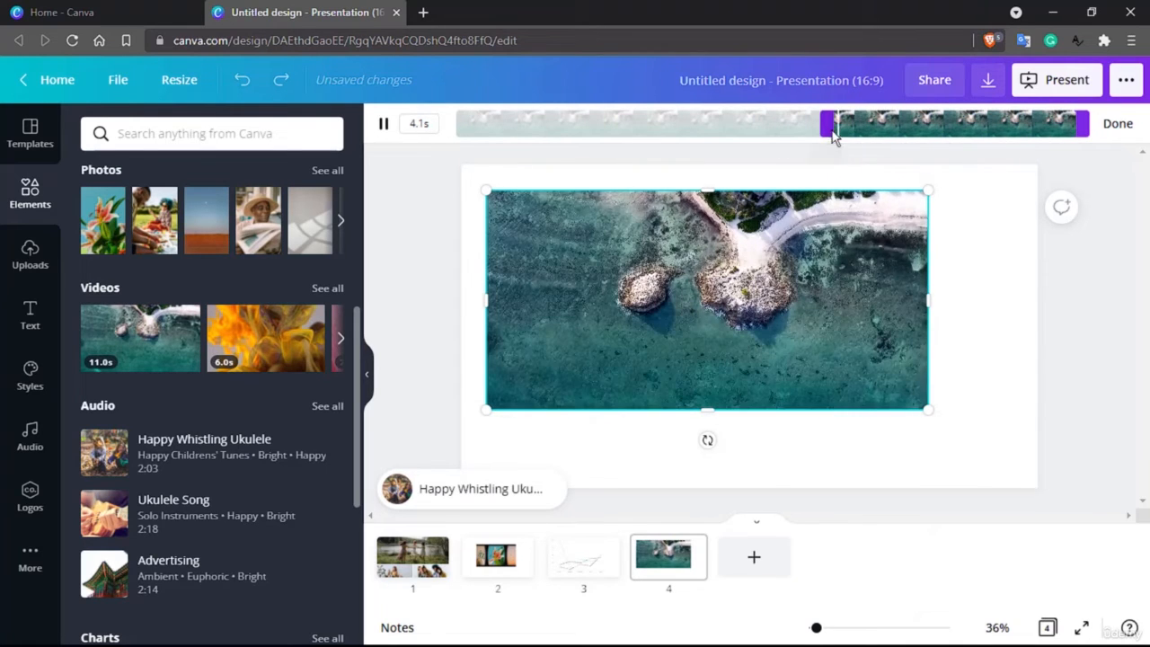
pyautogui.click(1117, 124)
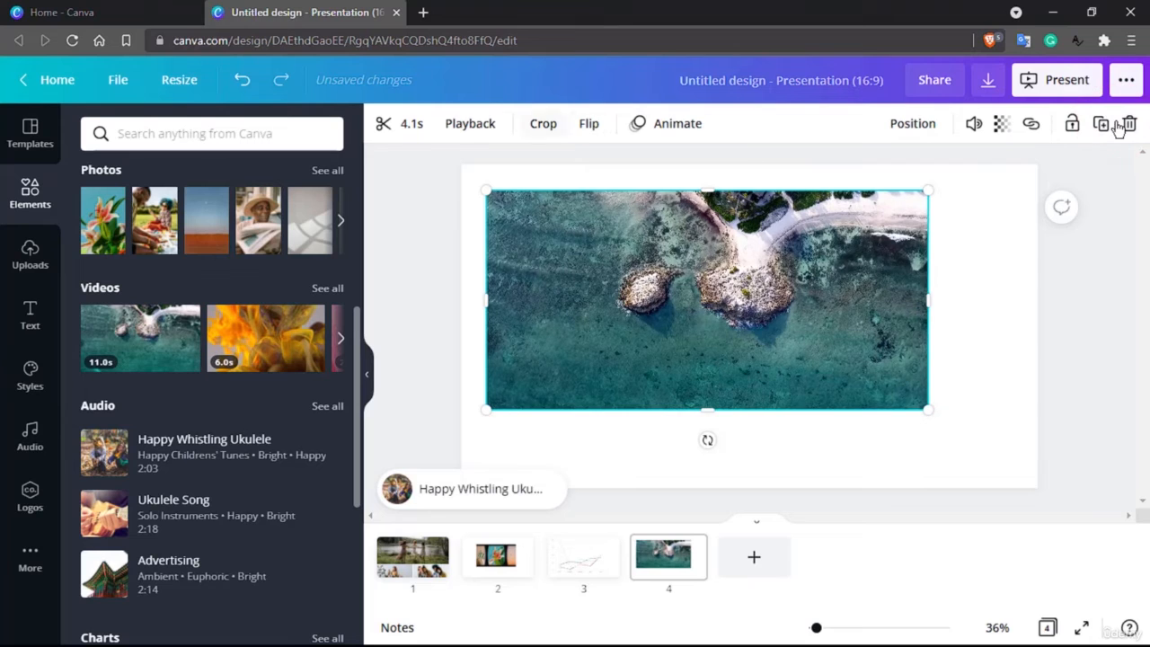
# Add a fifth page and place the man-with-ukulele graphic near its upper left.
pyautogui.moveTo(655, 241)
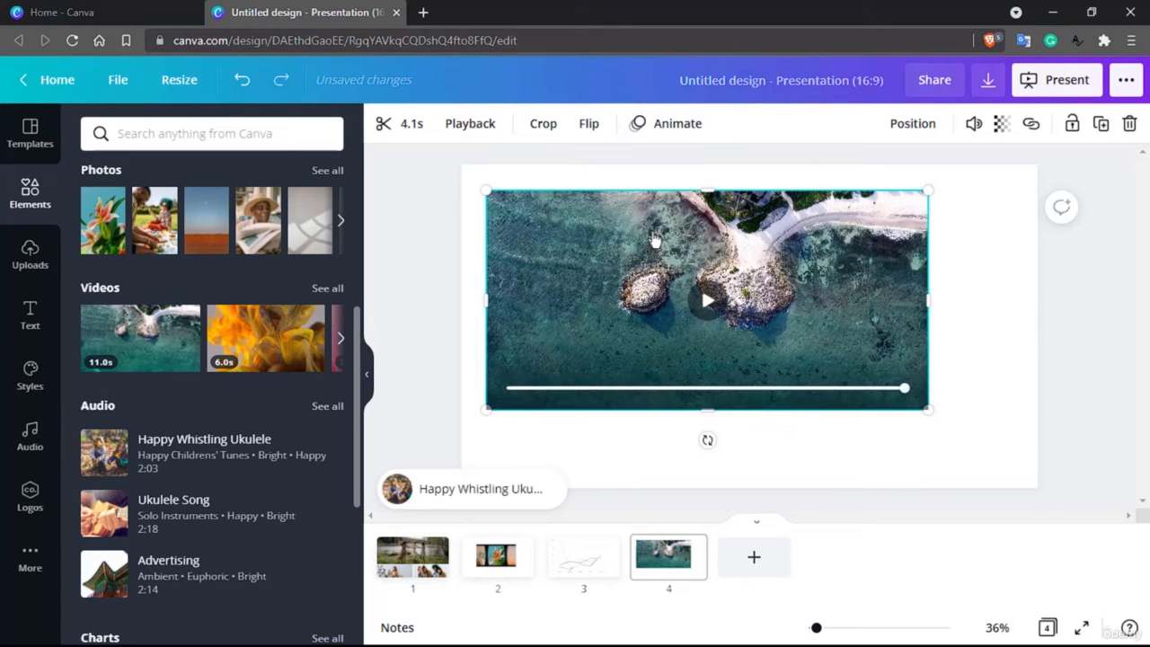
pyautogui.scroll(3, 189, 348)
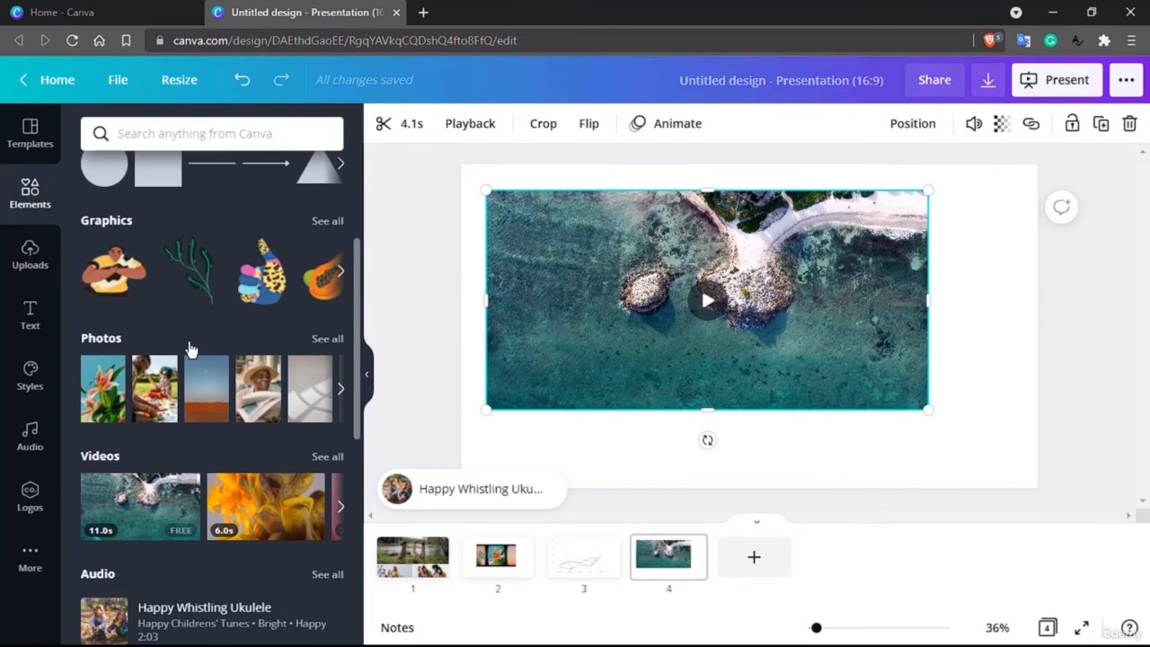
pyautogui.scroll(2, 289, 395)
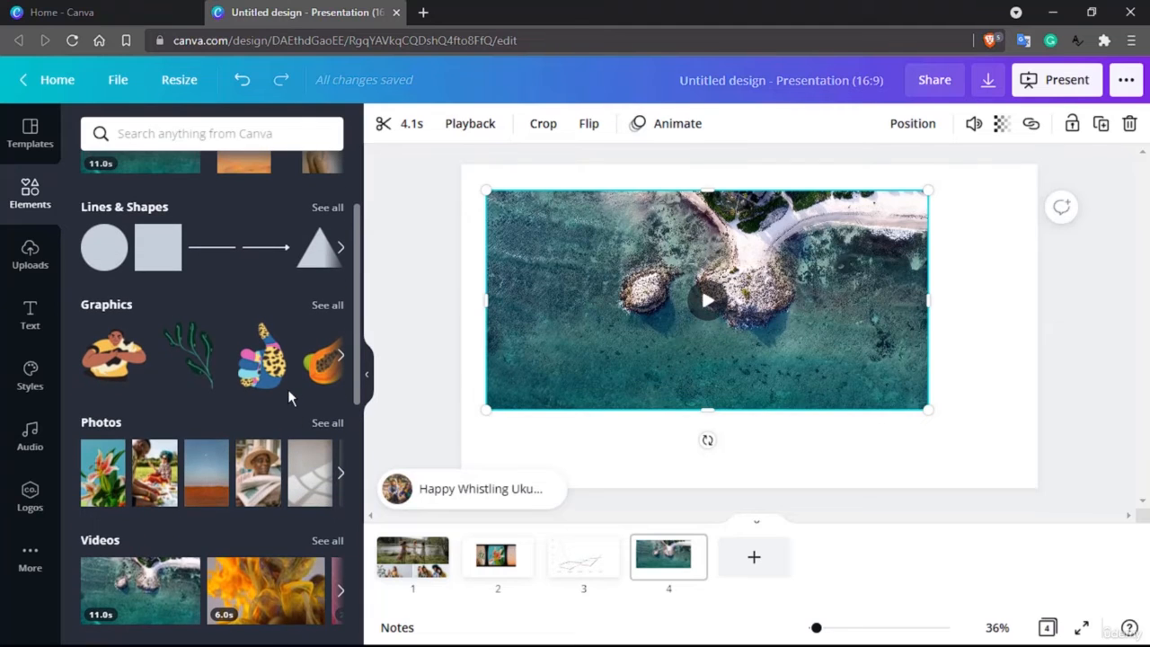
pyautogui.click(761, 564)
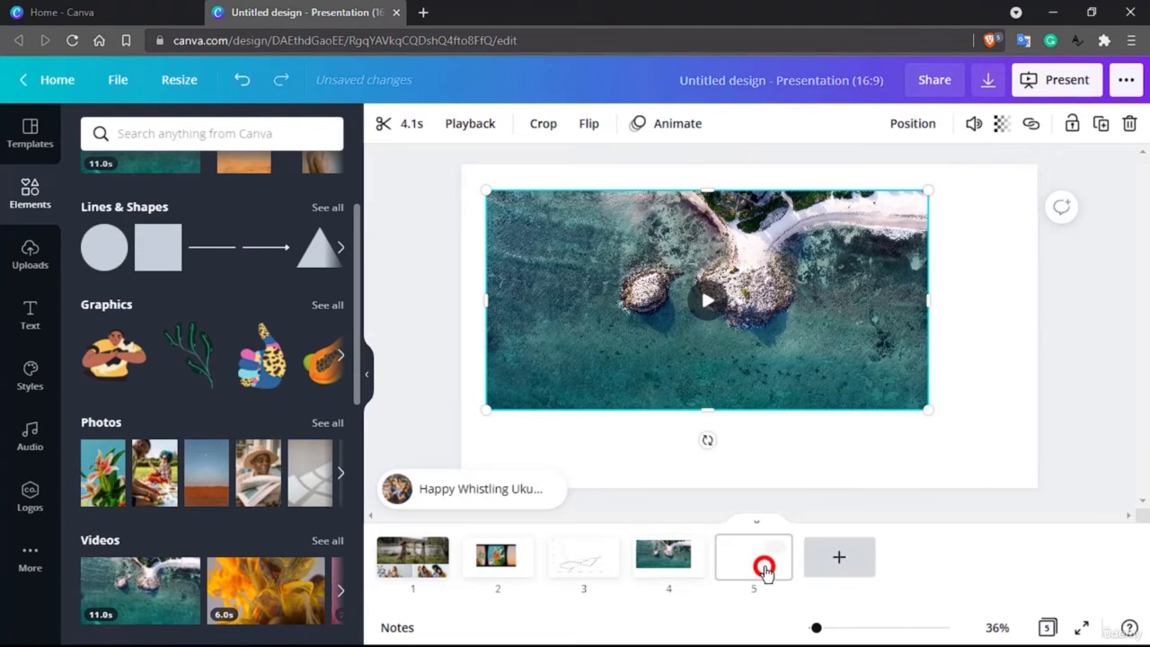
pyautogui.moveTo(117, 362); pyautogui.dragTo(557, 260)
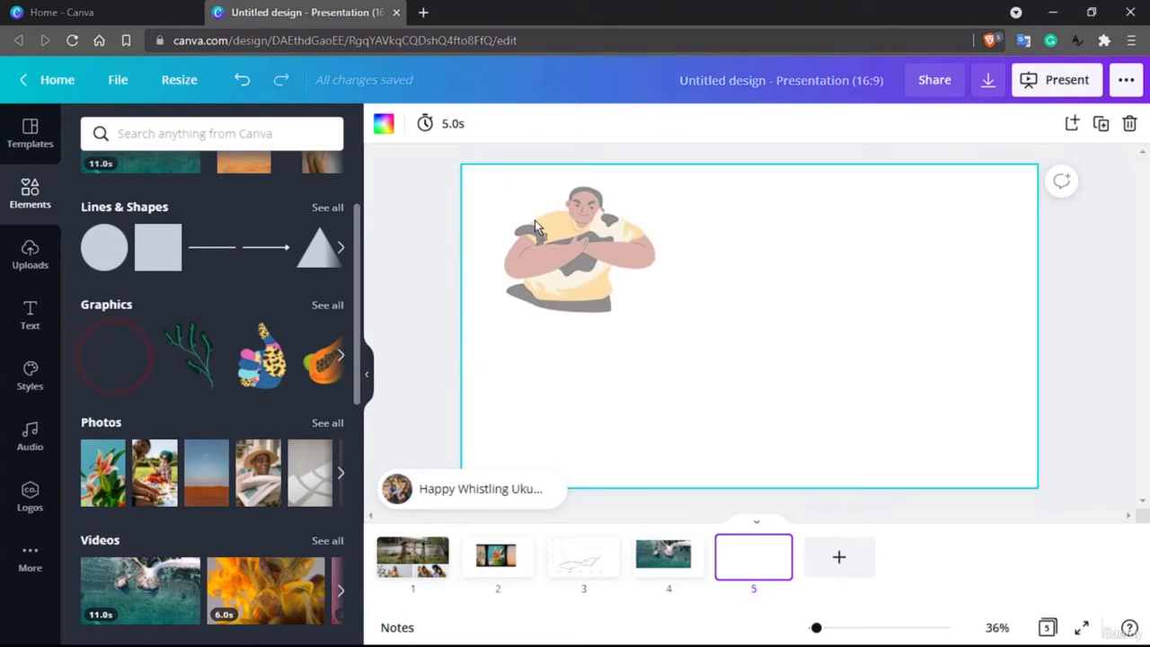
# Search the elements for css and place the blue CSS3 shield logo in the middle of the page.
pyautogui.click(219, 148)
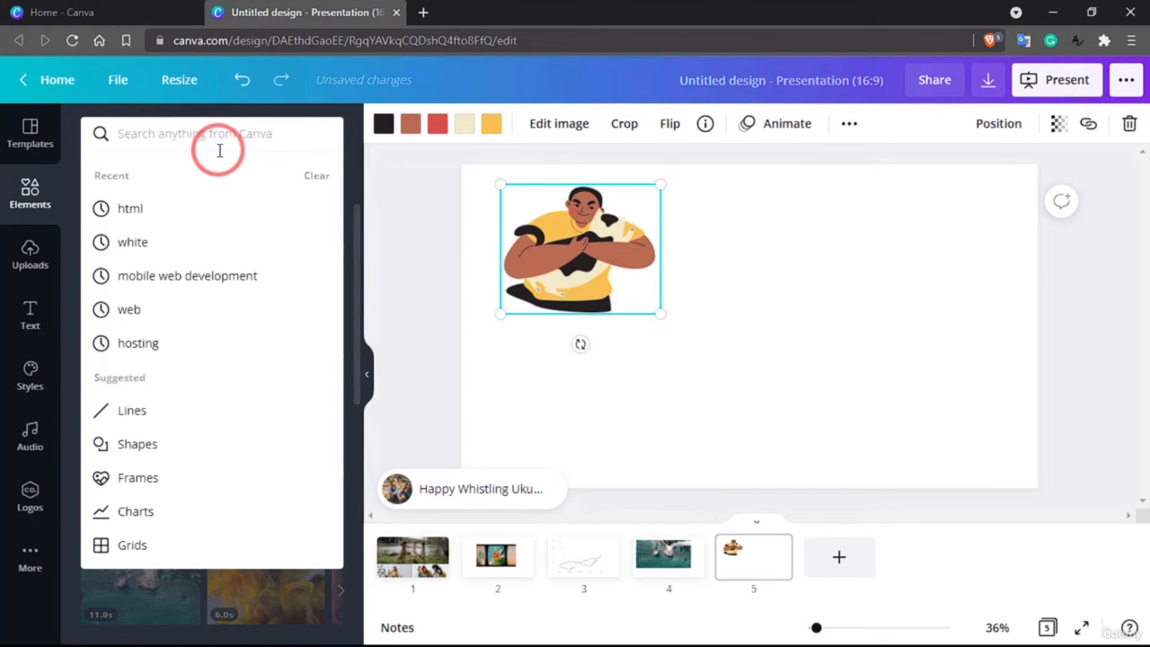
pyautogui.write('css')
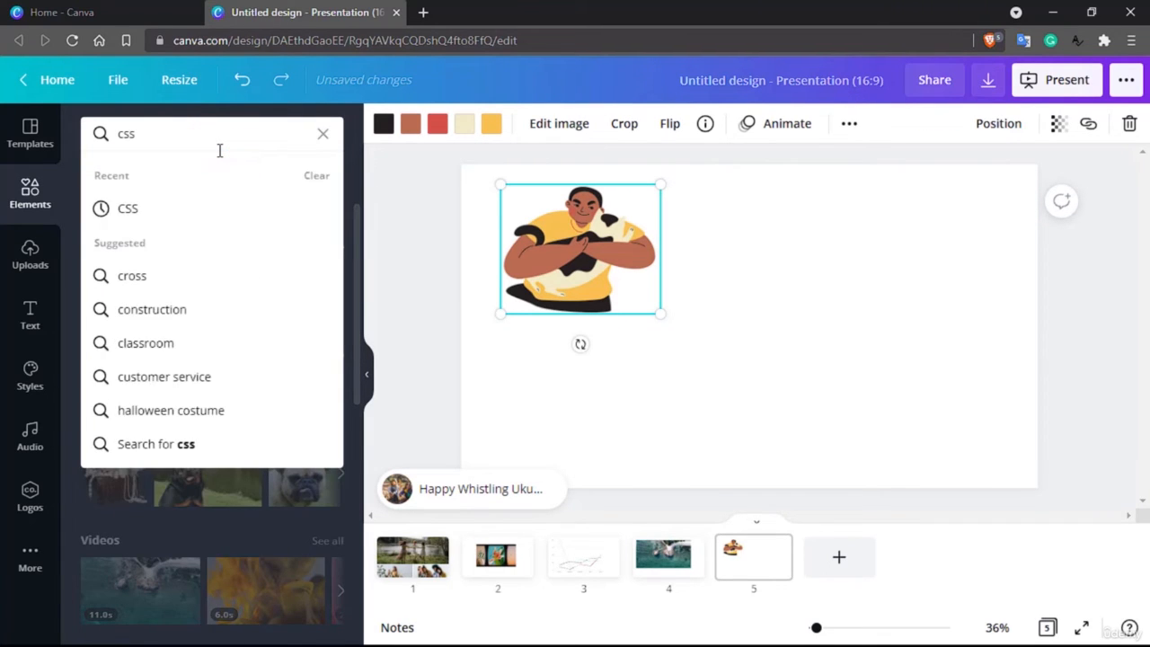
pyautogui.press('Return')
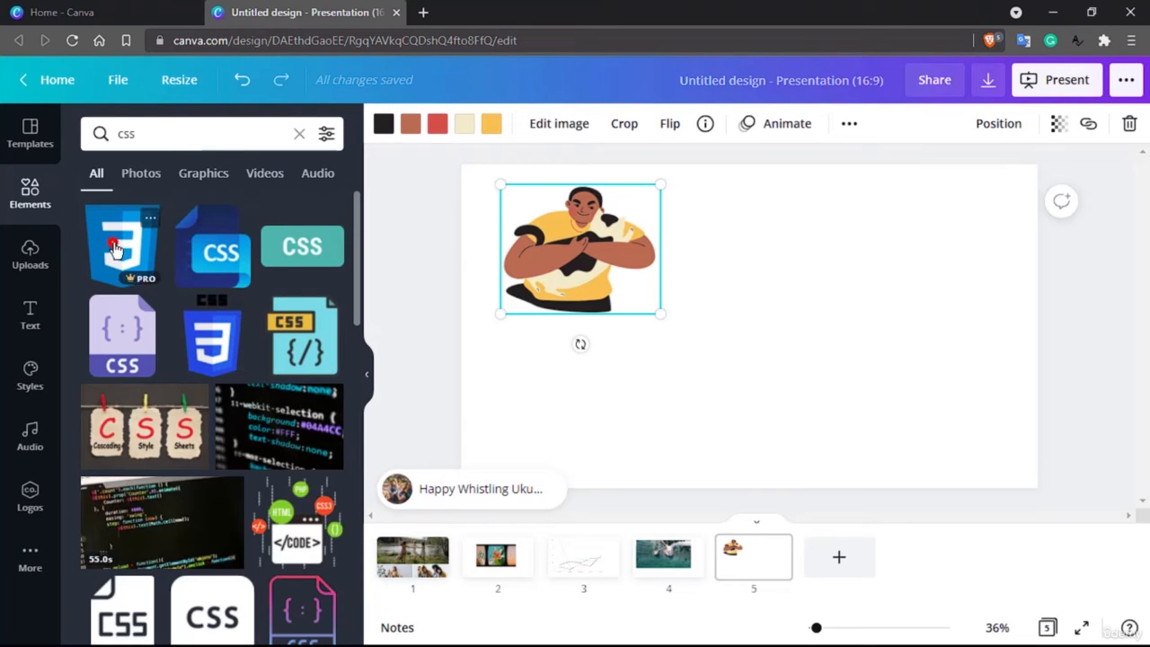
pyautogui.moveTo(114, 250); pyautogui.dragTo(754, 260)
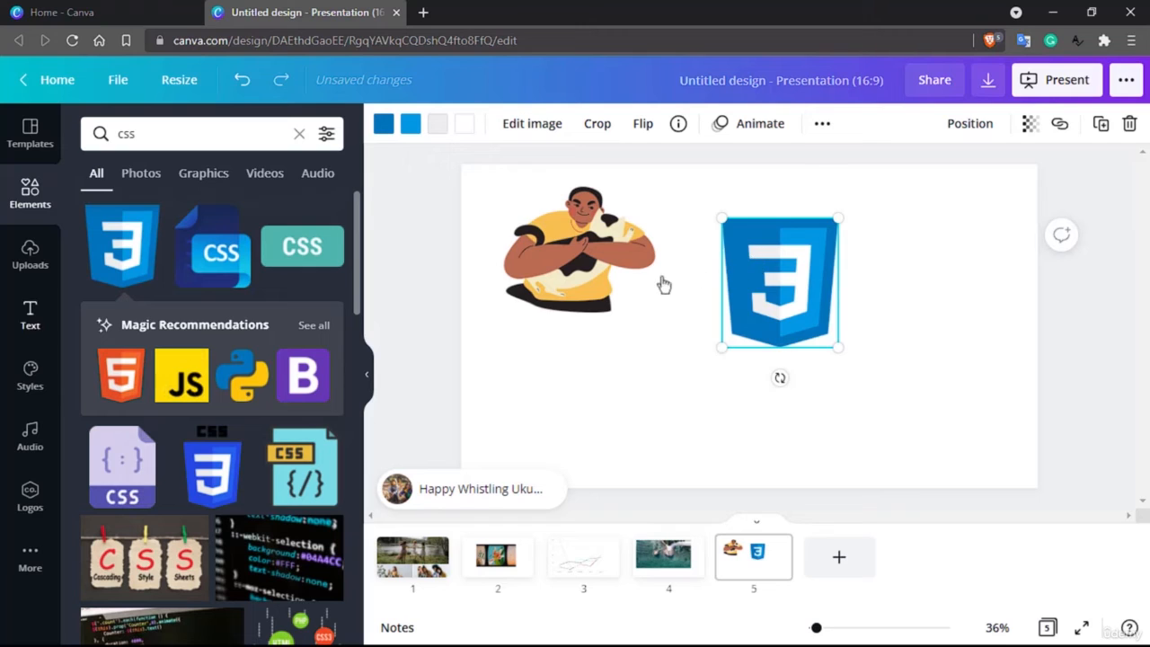
# Add the Python logo to the right and a CSS3 badge below the shield logo.
pyautogui.moveTo(241, 382); pyautogui.dragTo(898, 280)
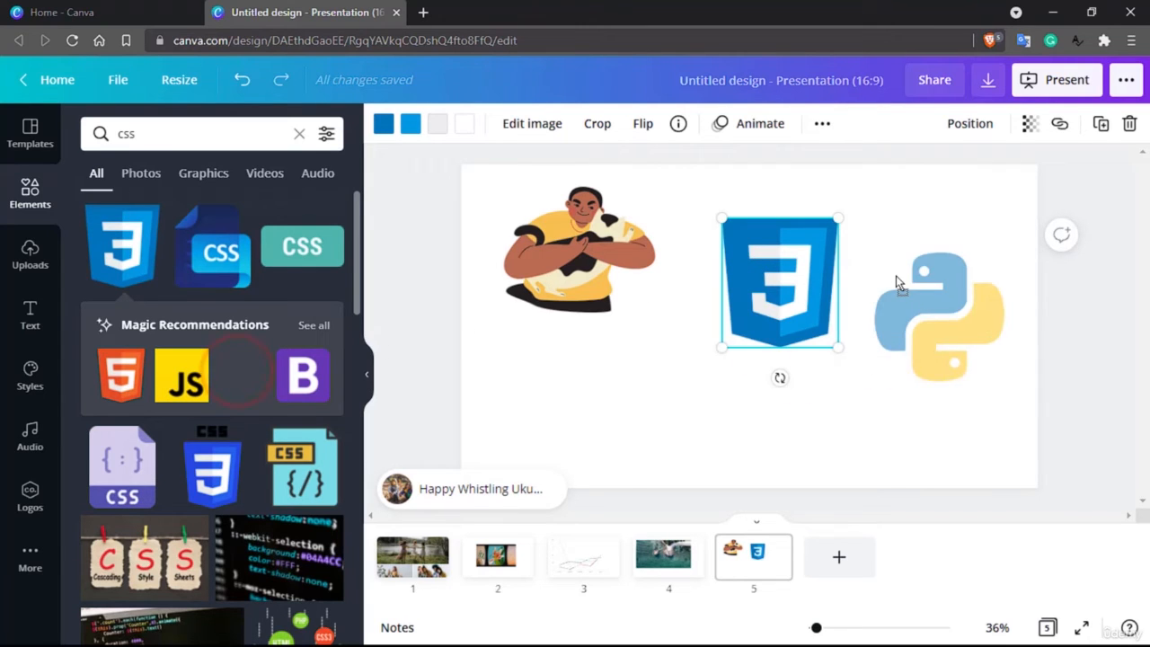
pyautogui.moveTo(208, 483); pyautogui.dragTo(677, 398)
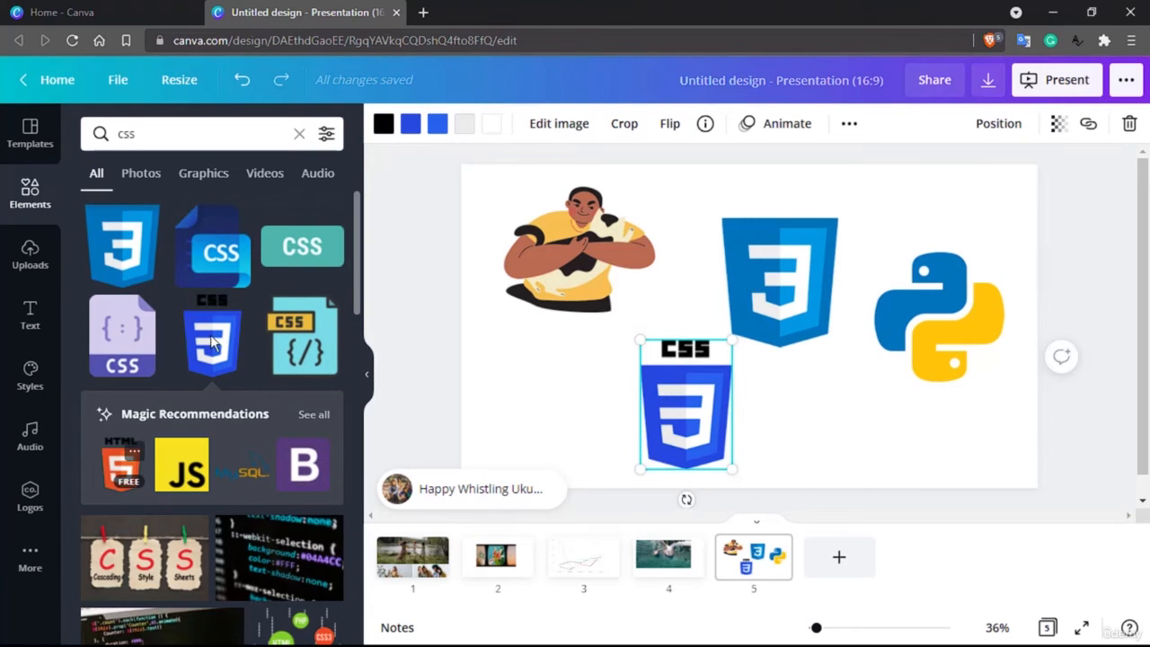
# Place the Cascading Style Sheets clothespin photo over the middle of the page.
pyautogui.scroll(-2, 211, 342)
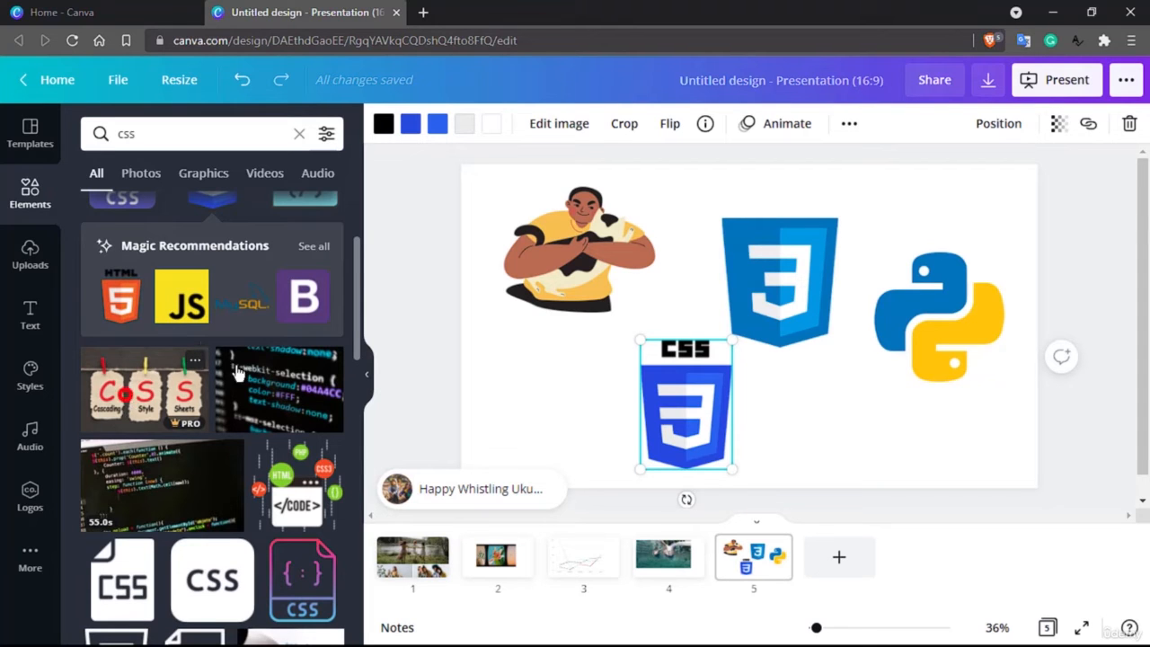
pyautogui.moveTo(144, 386); pyautogui.dragTo(532, 306)
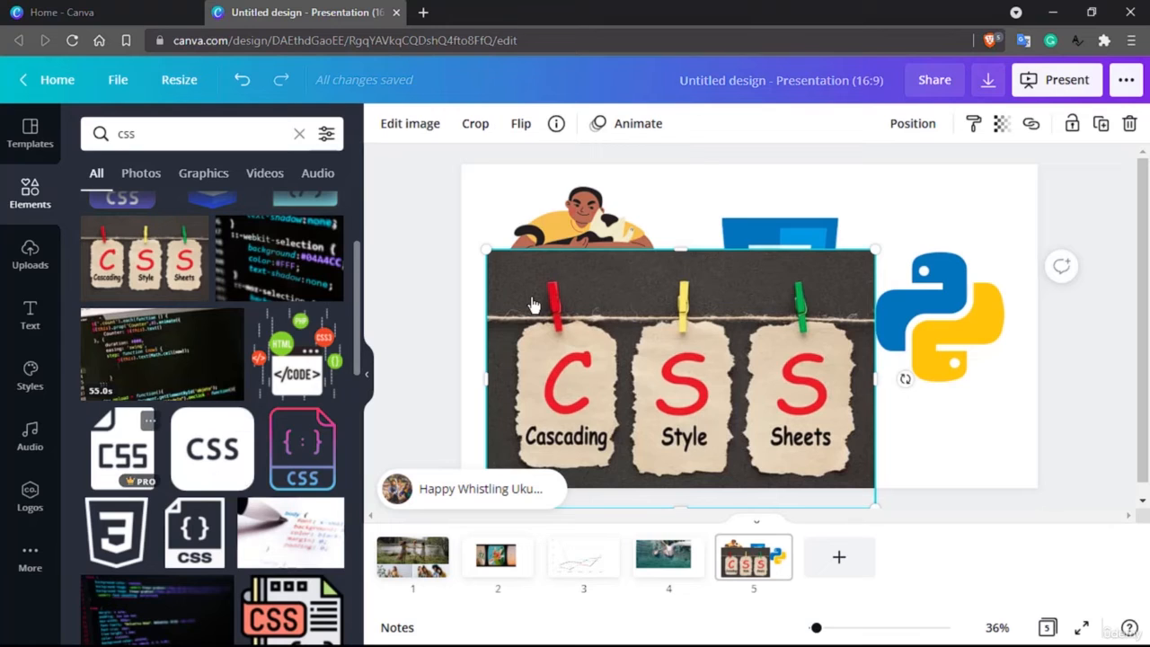
# Replace that photo with the laptop-showing-code photo from the css results.
pyautogui.scroll(-2, 196, 532)
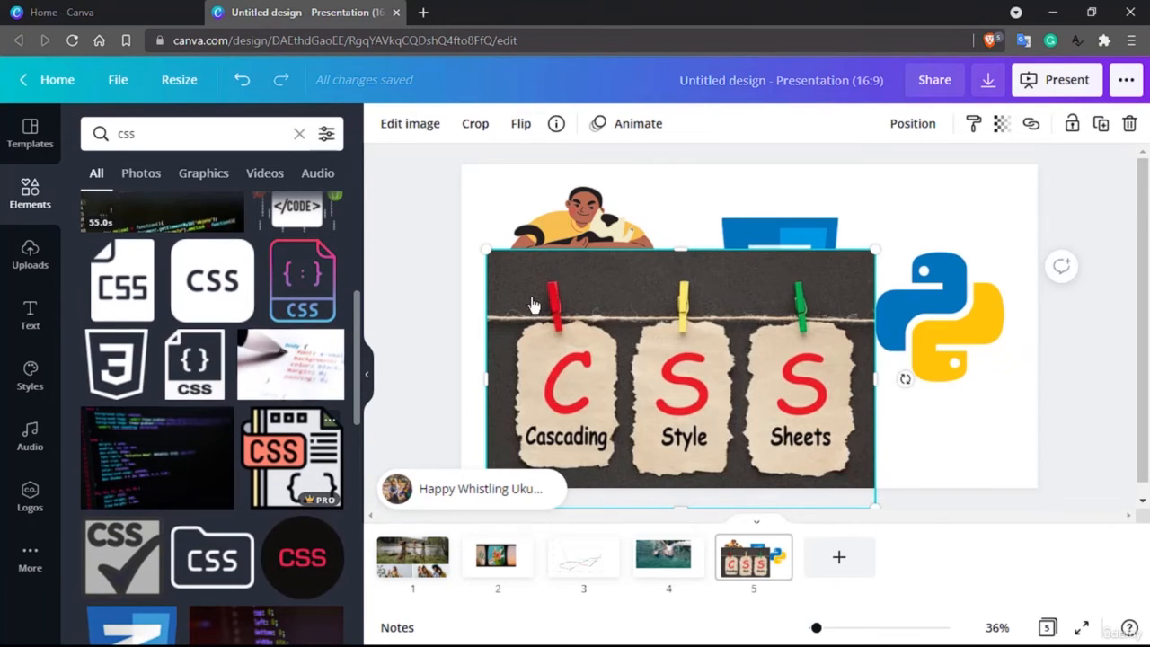
pyautogui.scroll(-3, 212, 404)
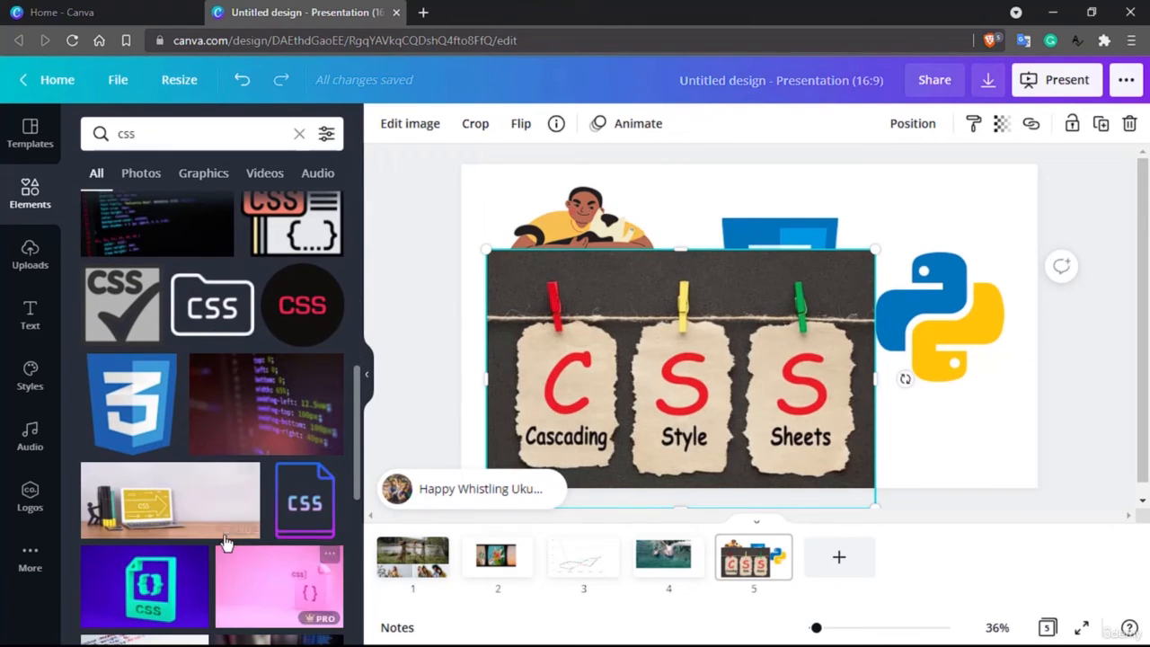
pyautogui.scroll(-2, 227, 542)
pyautogui.scroll(7, 227, 542)
pyautogui.scroll(-5, 226, 543)
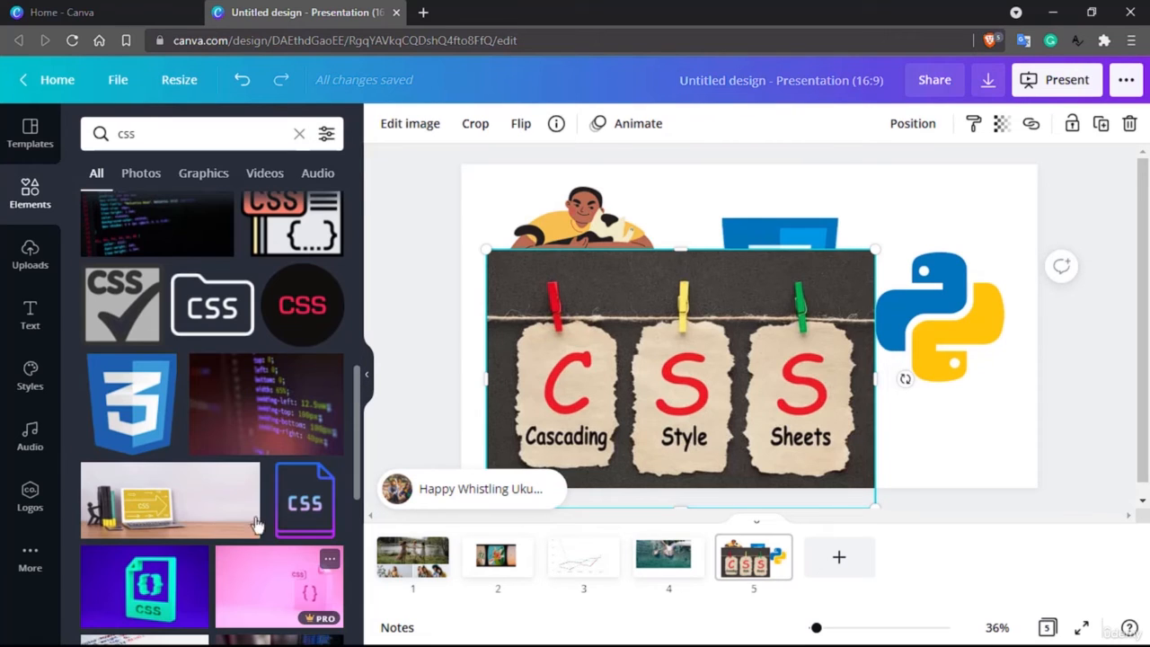
pyautogui.scroll(-2, 304, 499)
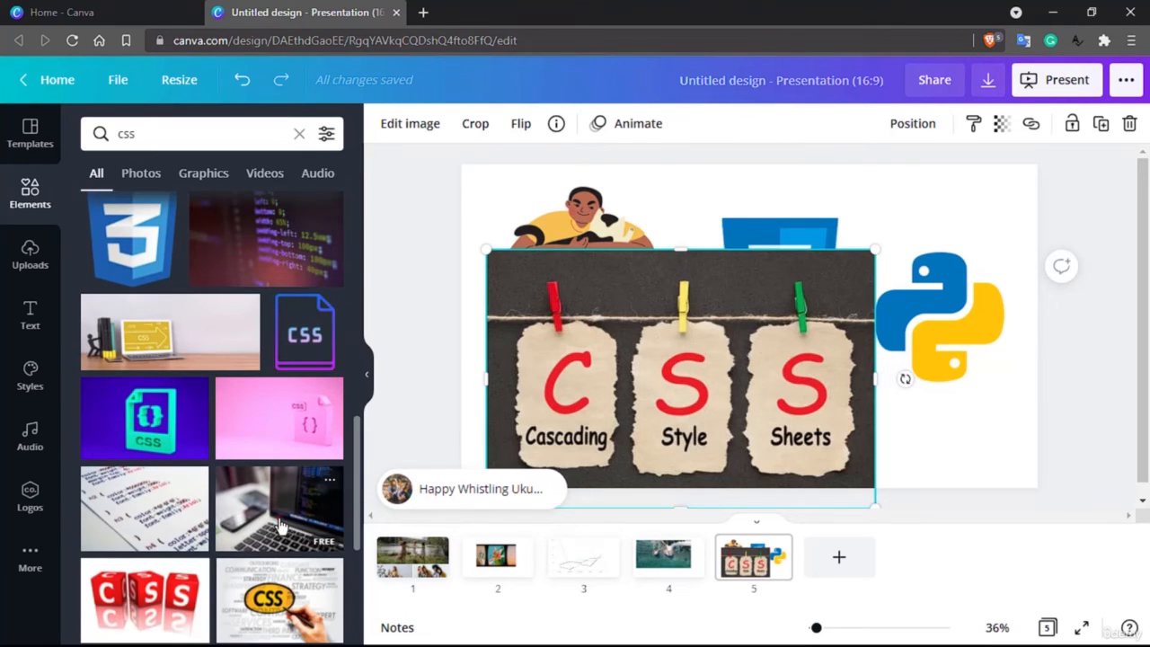
pyautogui.moveTo(281, 525); pyautogui.dragTo(666, 291)
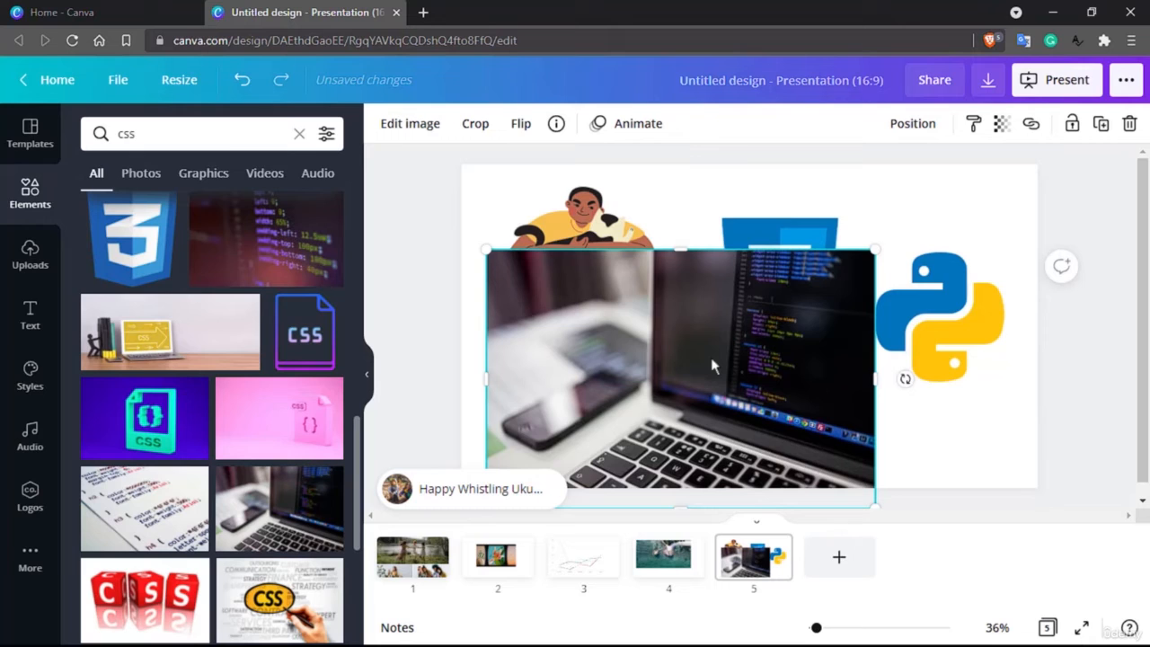
# Add a sixth page and open the full graphics collection.
pyautogui.click(843, 559)
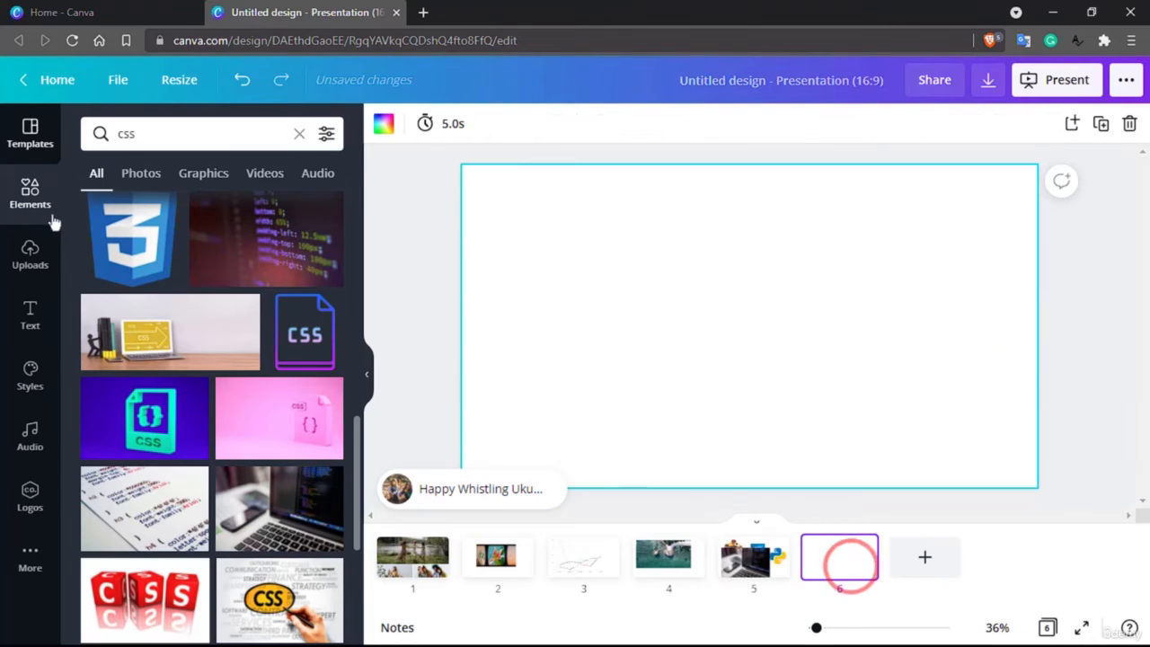
pyautogui.click(32, 199)
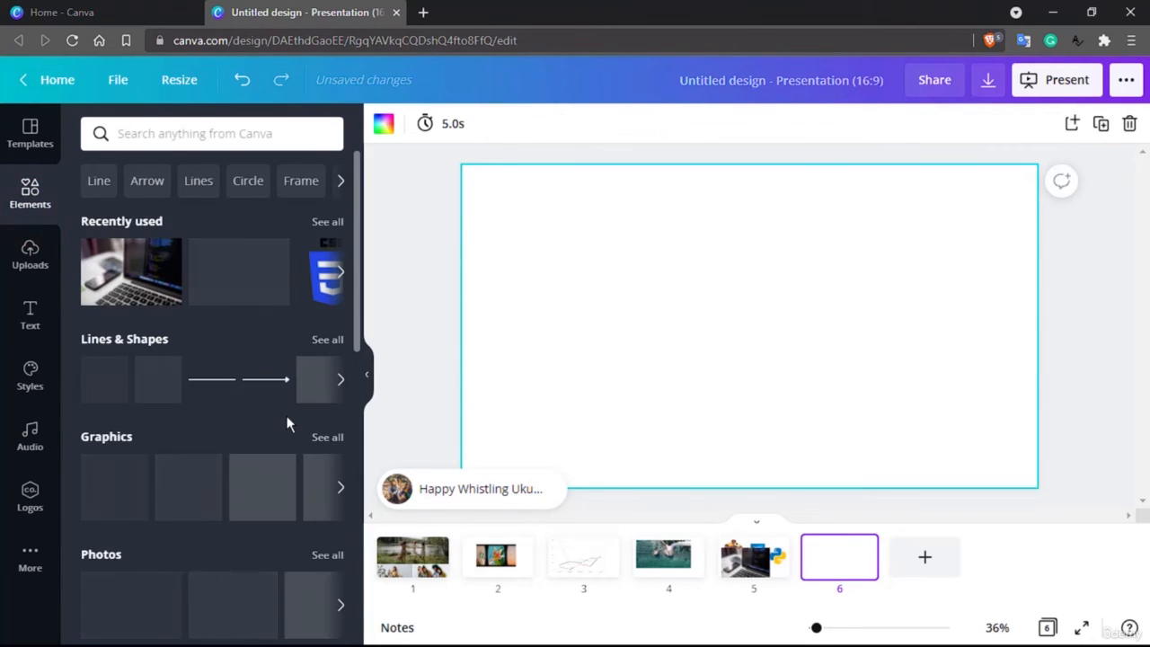
pyautogui.scroll(-1, 285, 415)
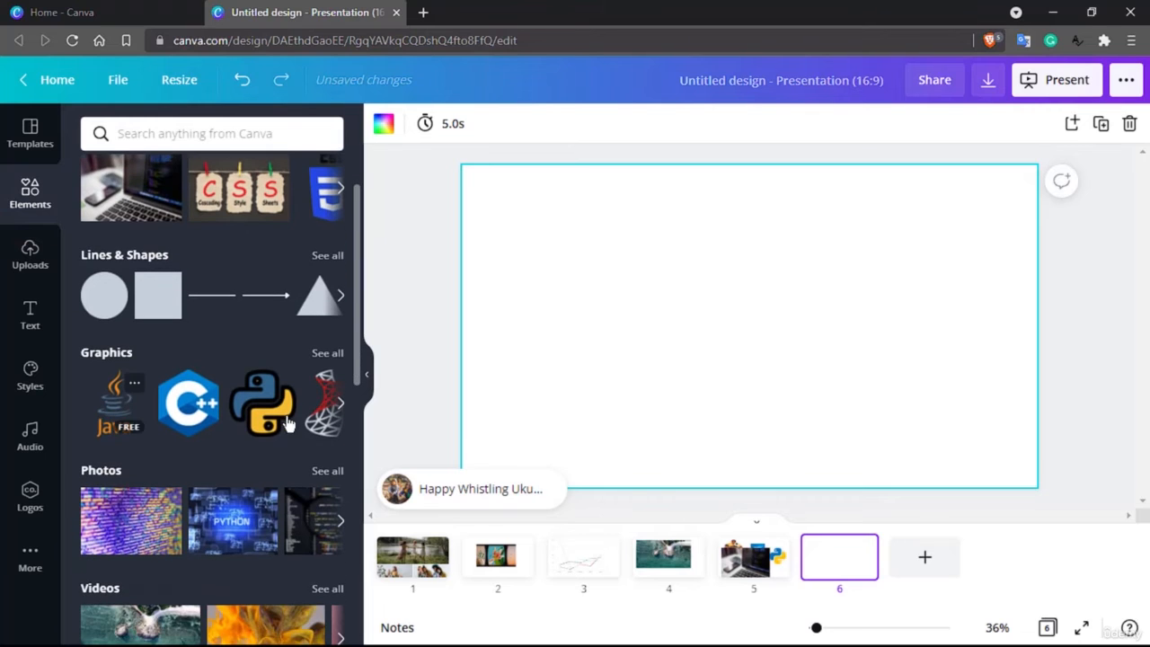
pyautogui.click(332, 352)
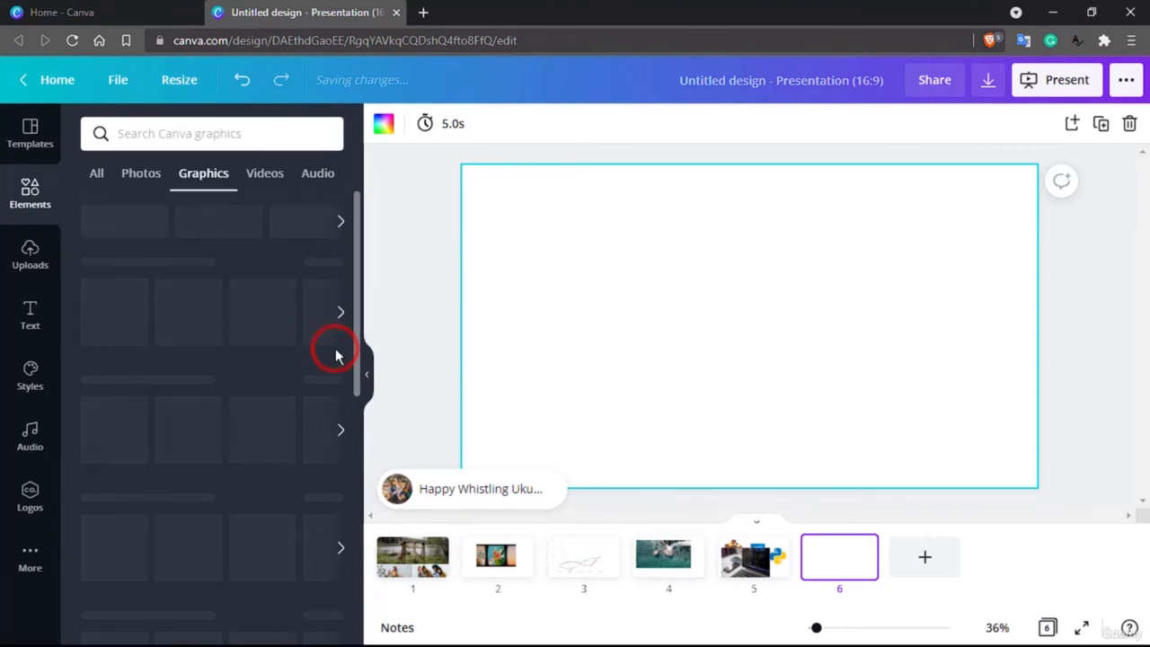
# Browse the graphics categories for a suitable element.
pyautogui.scroll(-2, 250, 492)
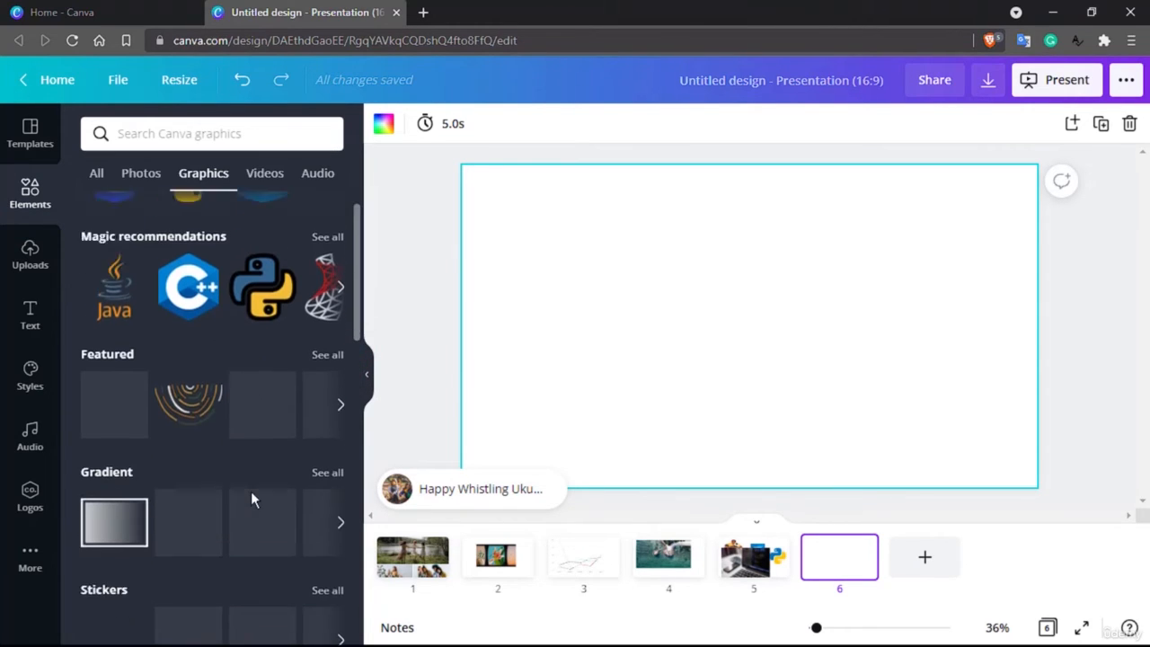
pyautogui.scroll(-5, 251, 493)
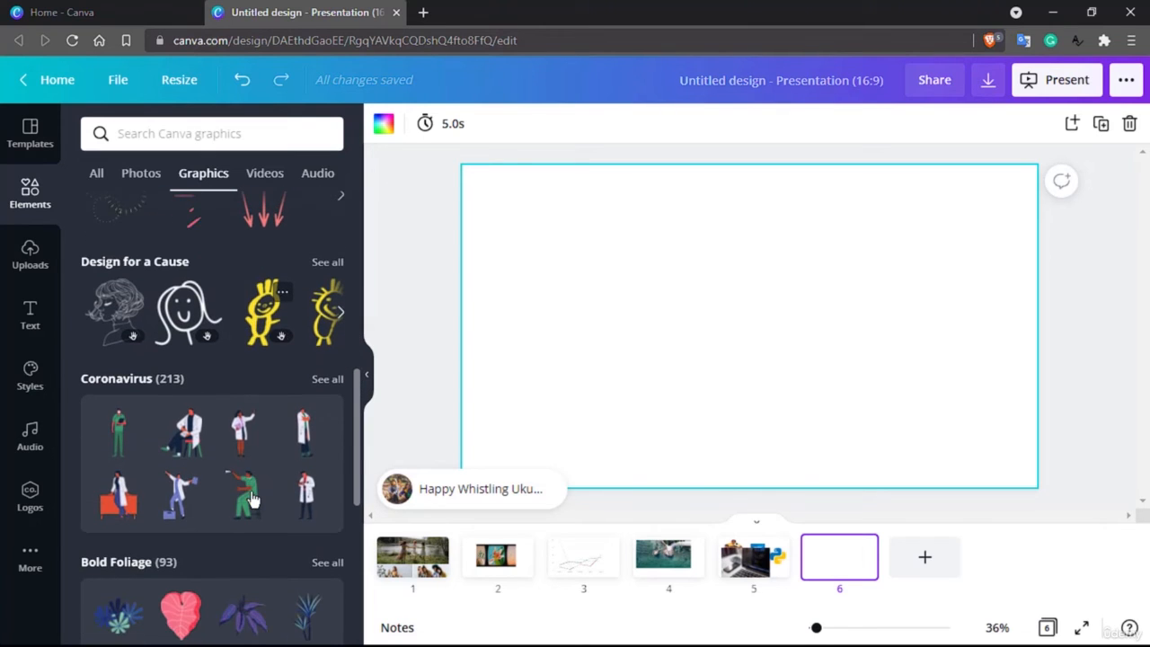
pyautogui.scroll(-2, 270, 413)
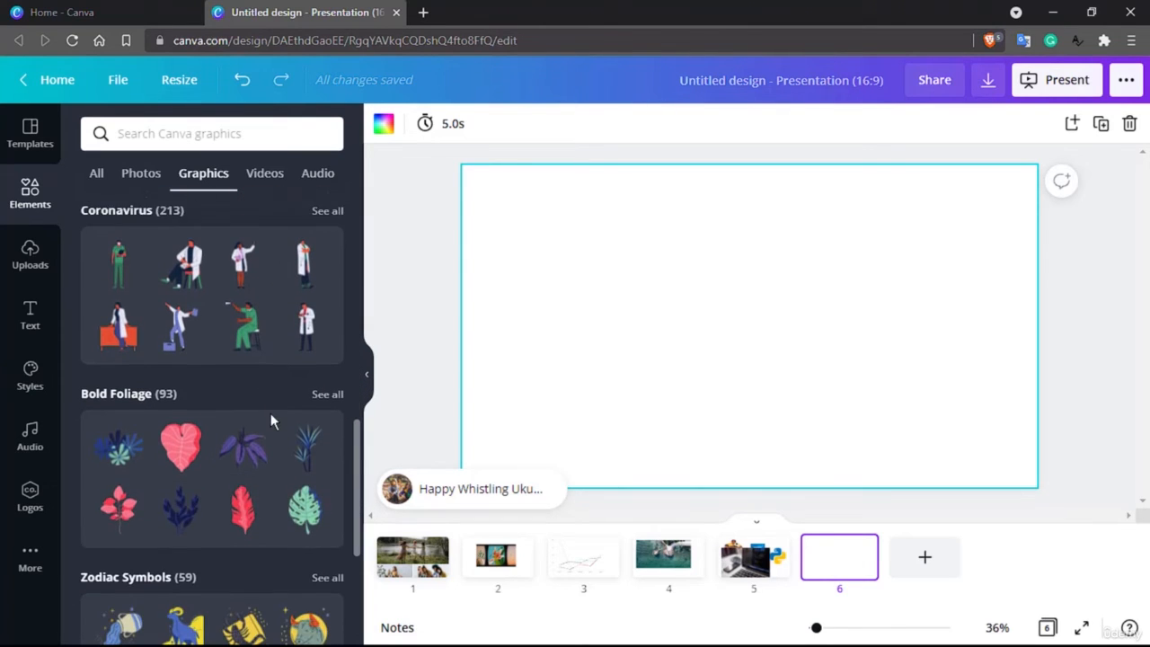
pyautogui.scroll(-3, 270, 414)
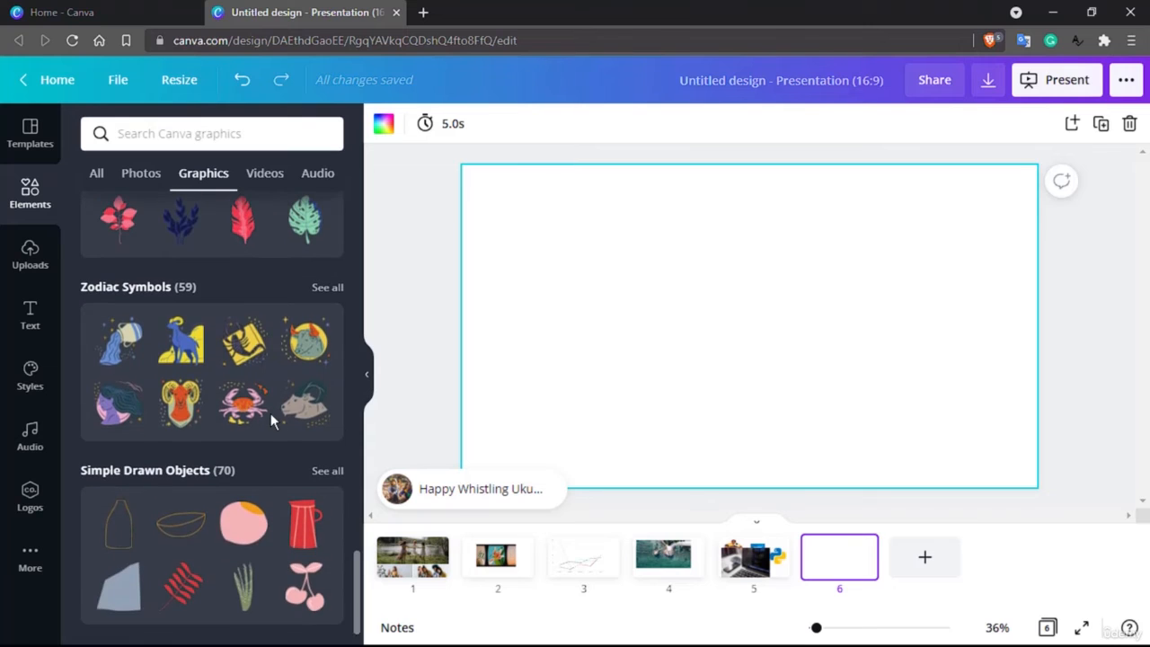
pyautogui.scroll(5, 225, 446)
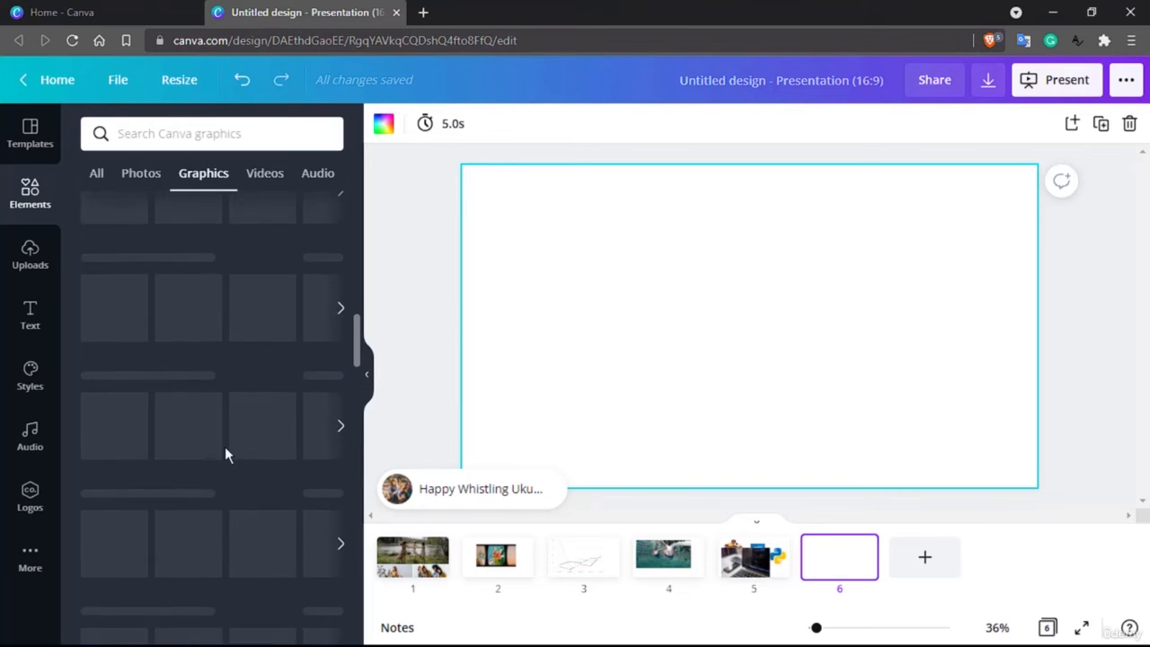
pyautogui.scroll(3, 224, 447)
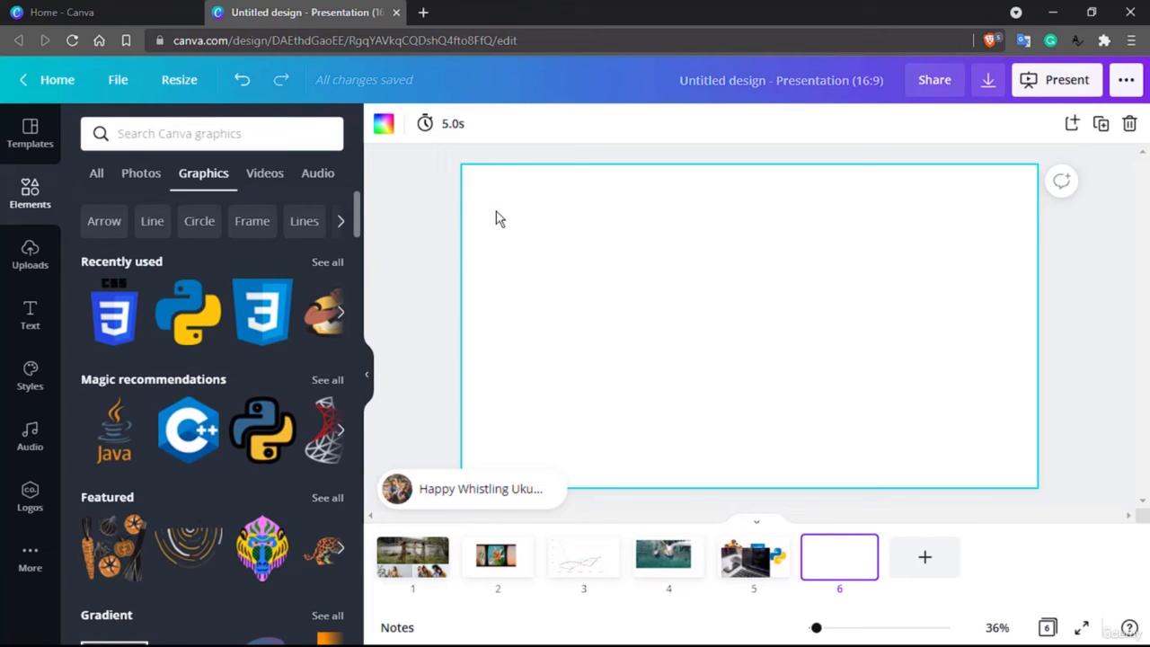
pyautogui.click(36, 190)
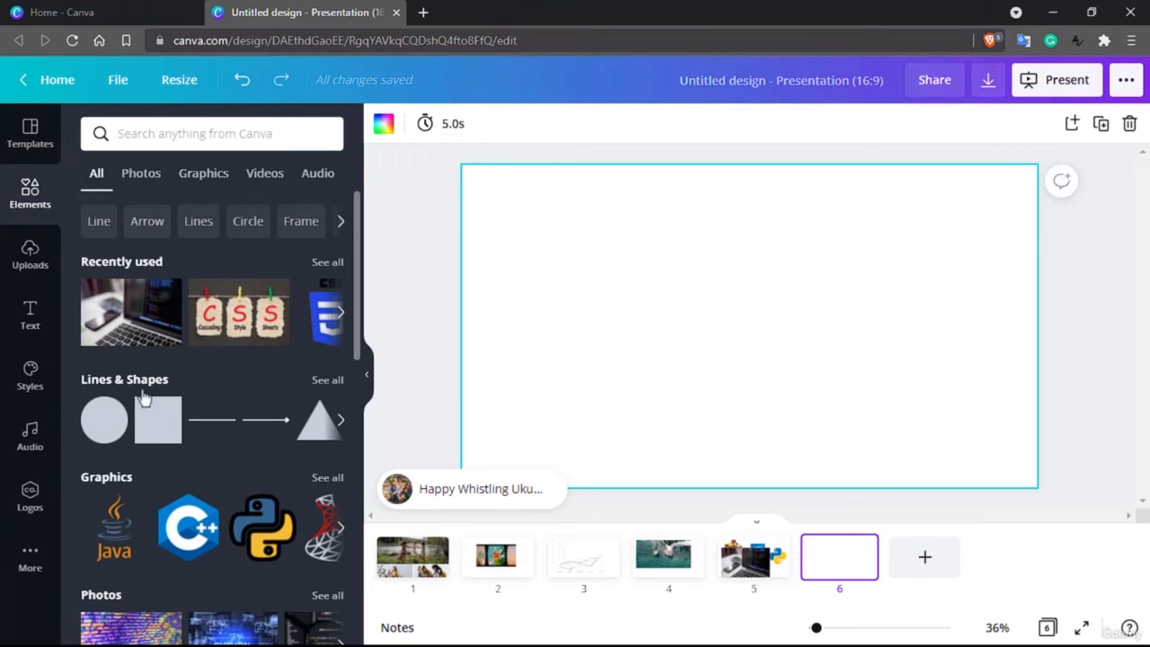
# Search the elements for circle and place an outlined circle on the sixth page, rotating it slightly.
pyautogui.scroll(-1, 173, 456)
pyautogui.scroll(1, 174, 456)
pyautogui.click(333, 380)
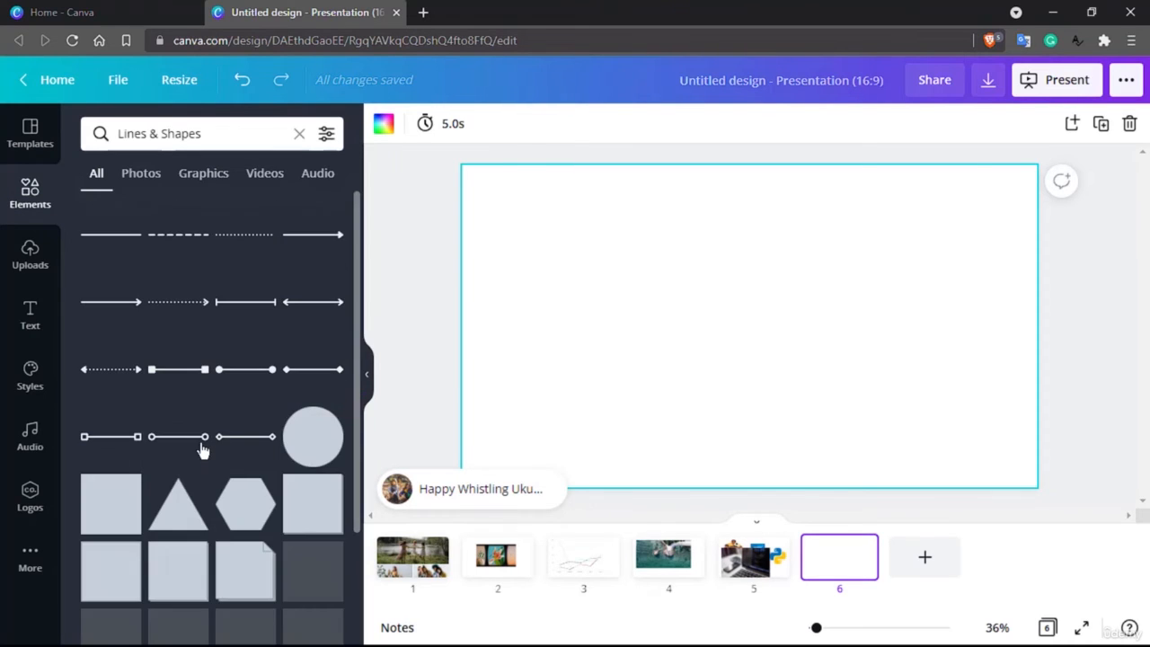
pyautogui.scroll(-5, 202, 449)
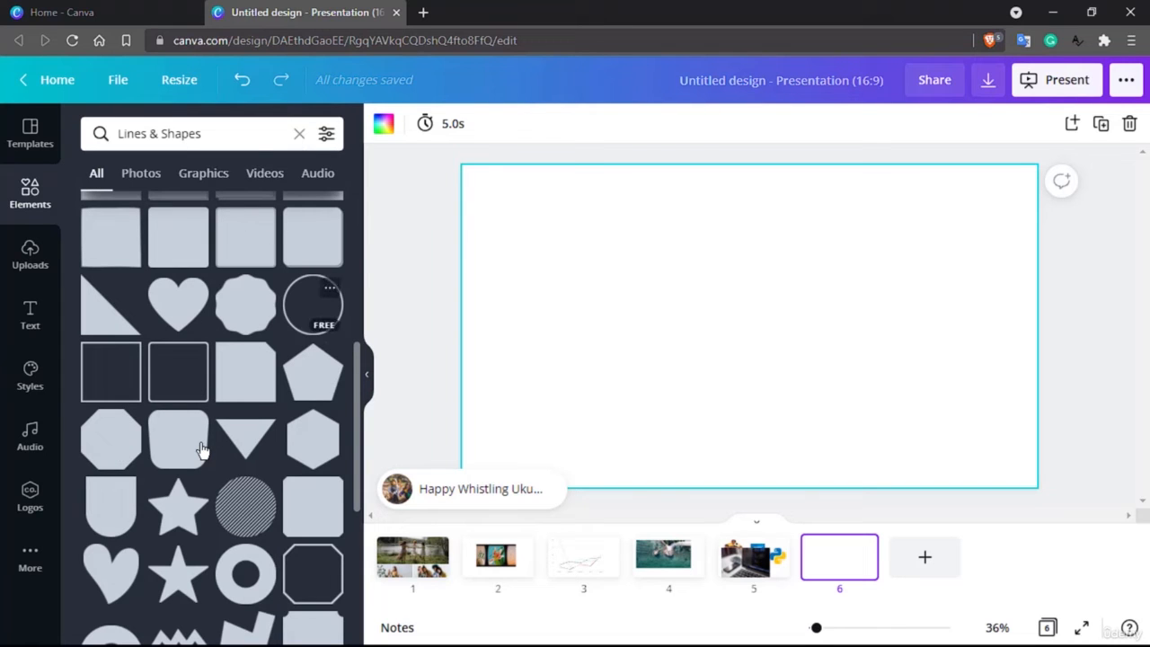
pyautogui.tripleClick(224, 136)
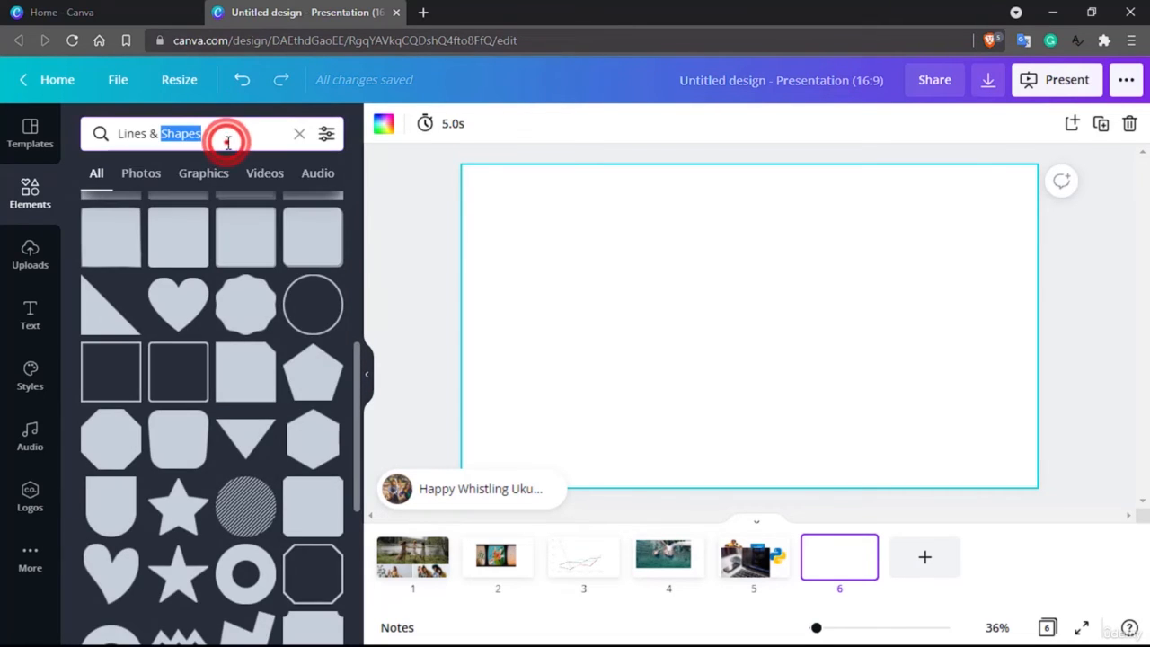
pyautogui.write('circle')
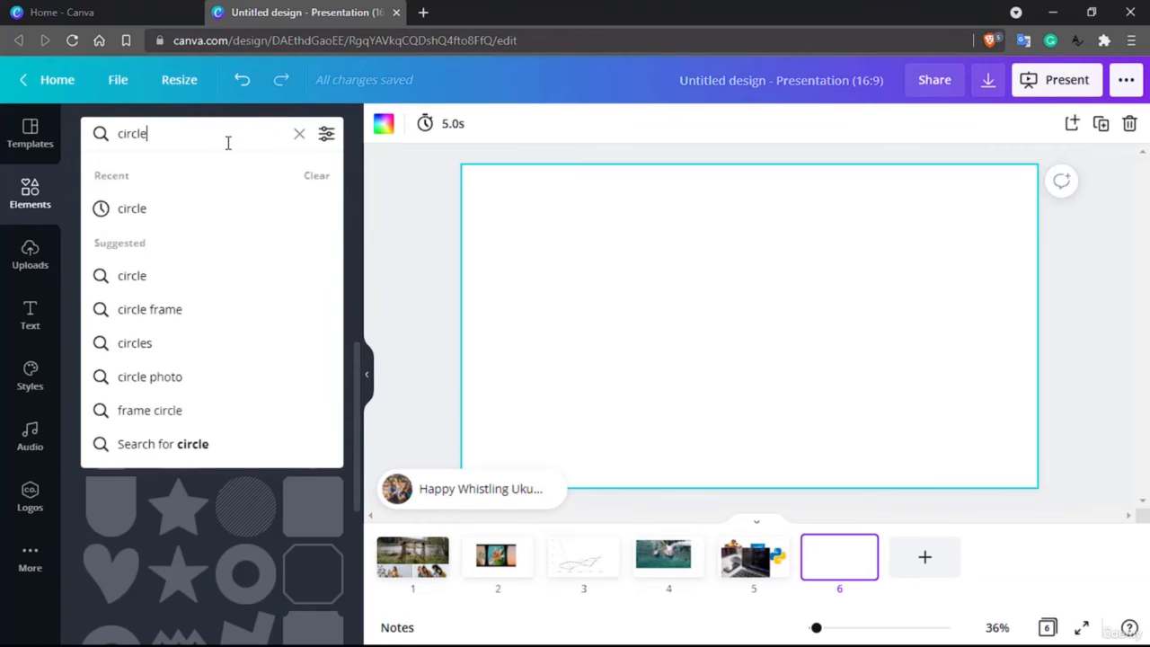
pyautogui.write('.')
pyautogui.press('Return')
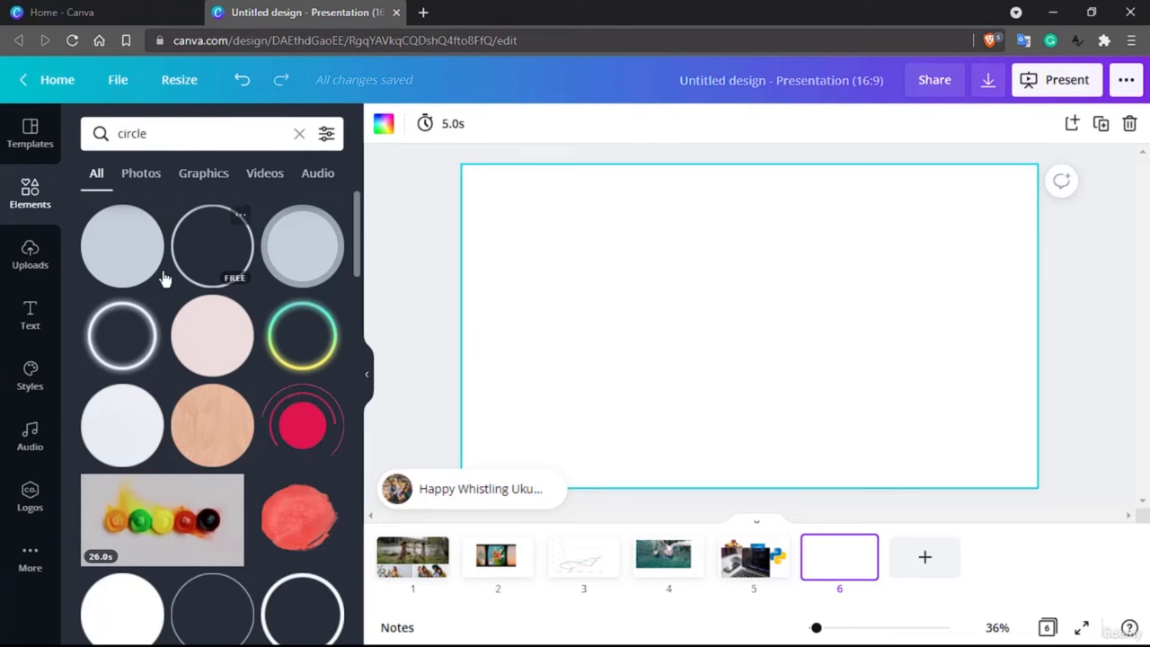
pyautogui.moveTo(206, 249); pyautogui.dragTo(744, 270)
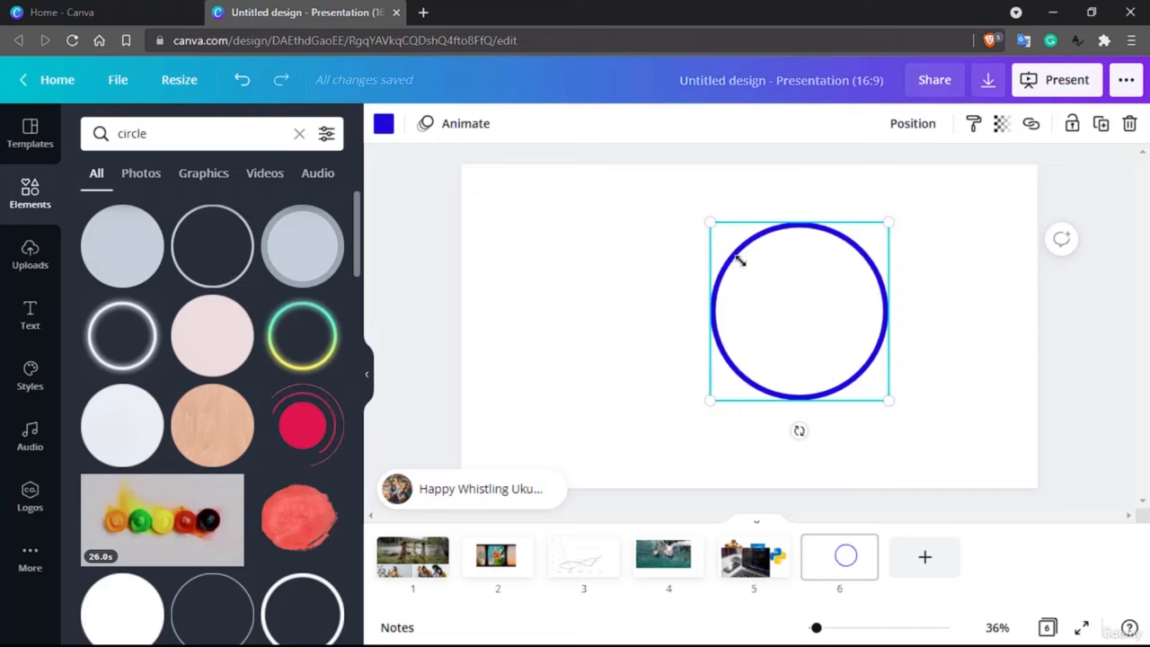
pyautogui.click(800, 431)
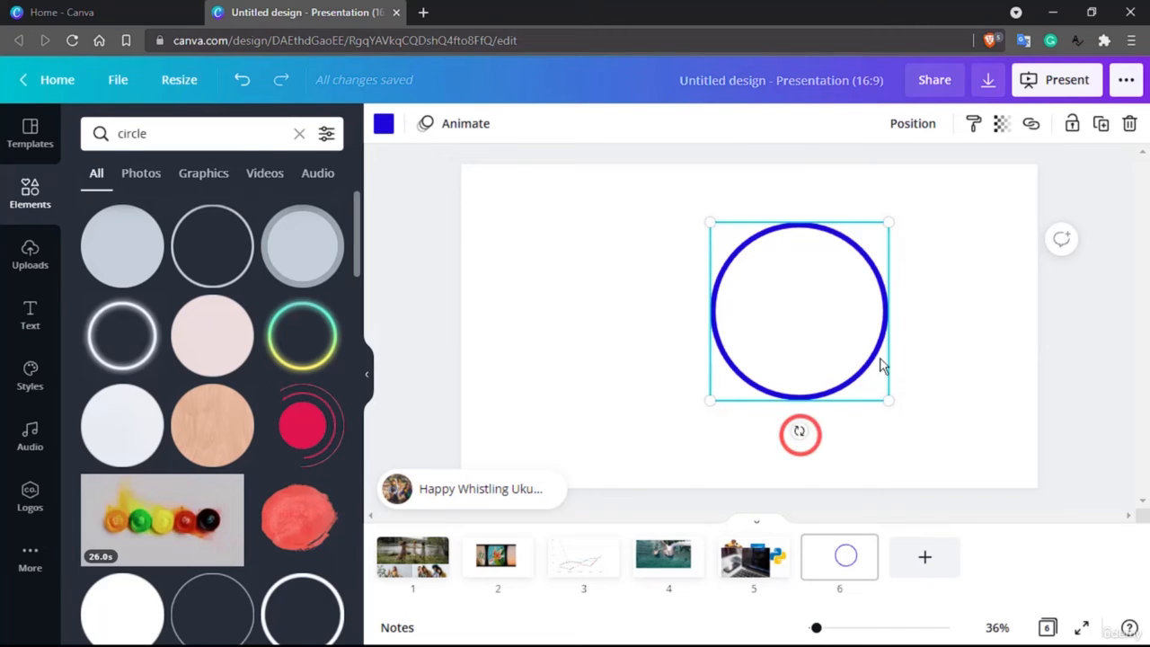
pyautogui.moveTo(799, 431); pyautogui.dragTo(778, 467)
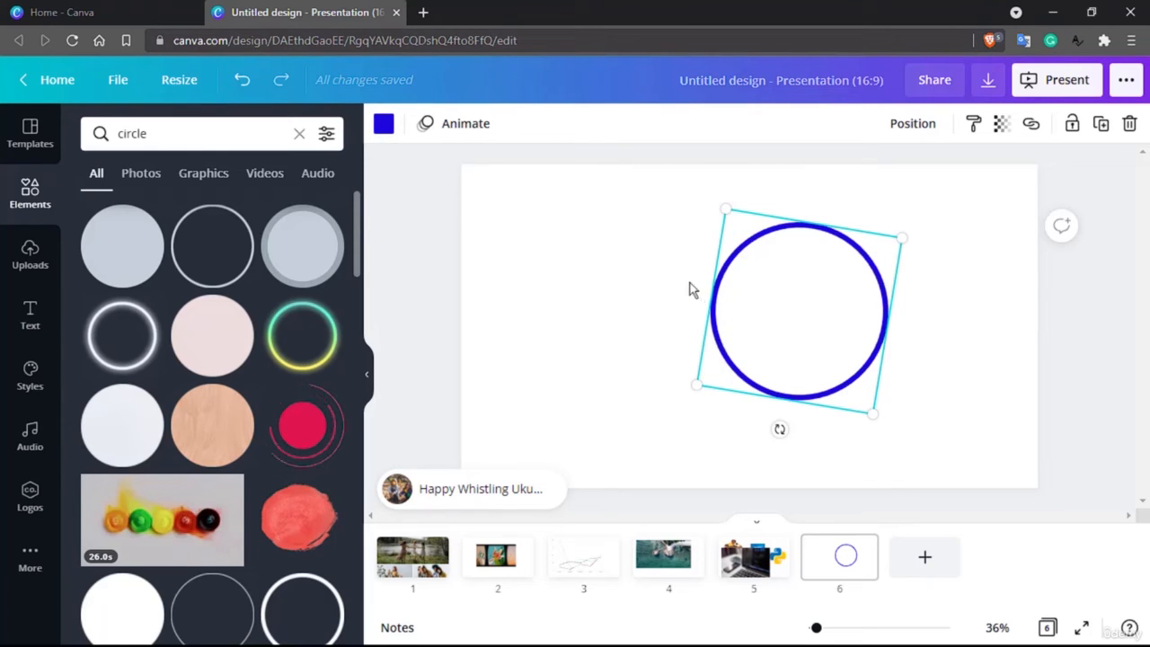
# Try several palette colours on the circle's outline and settle on red.
pyautogui.click(384, 133)
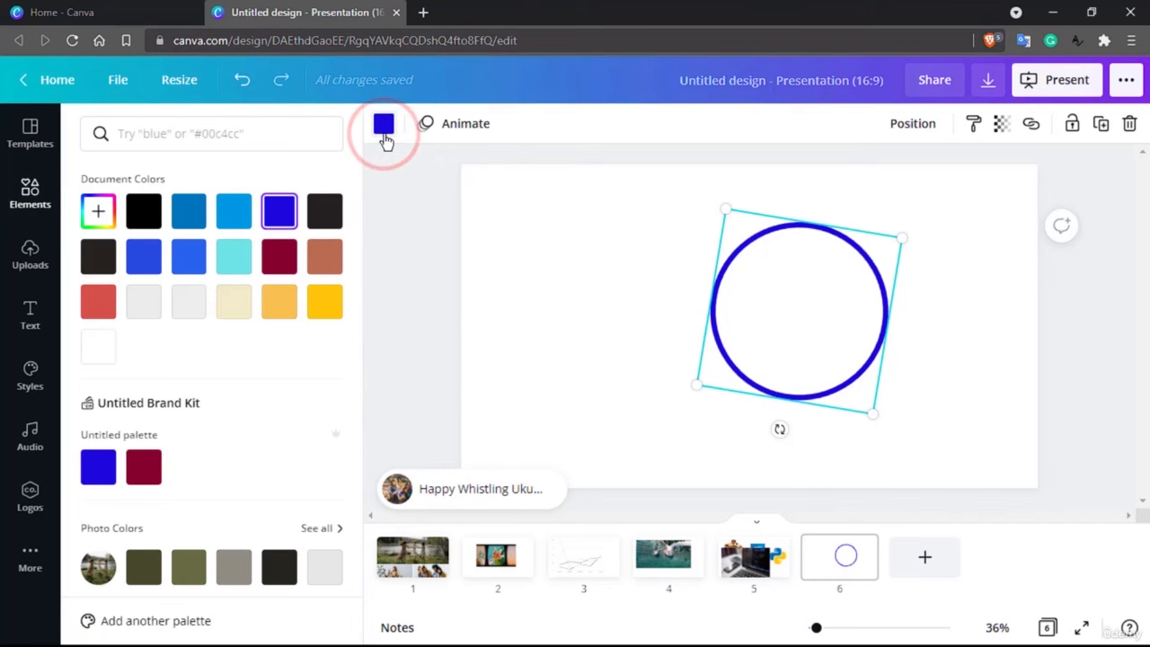
pyautogui.click(146, 467)
pyautogui.click(279, 302)
pyautogui.click(333, 308)
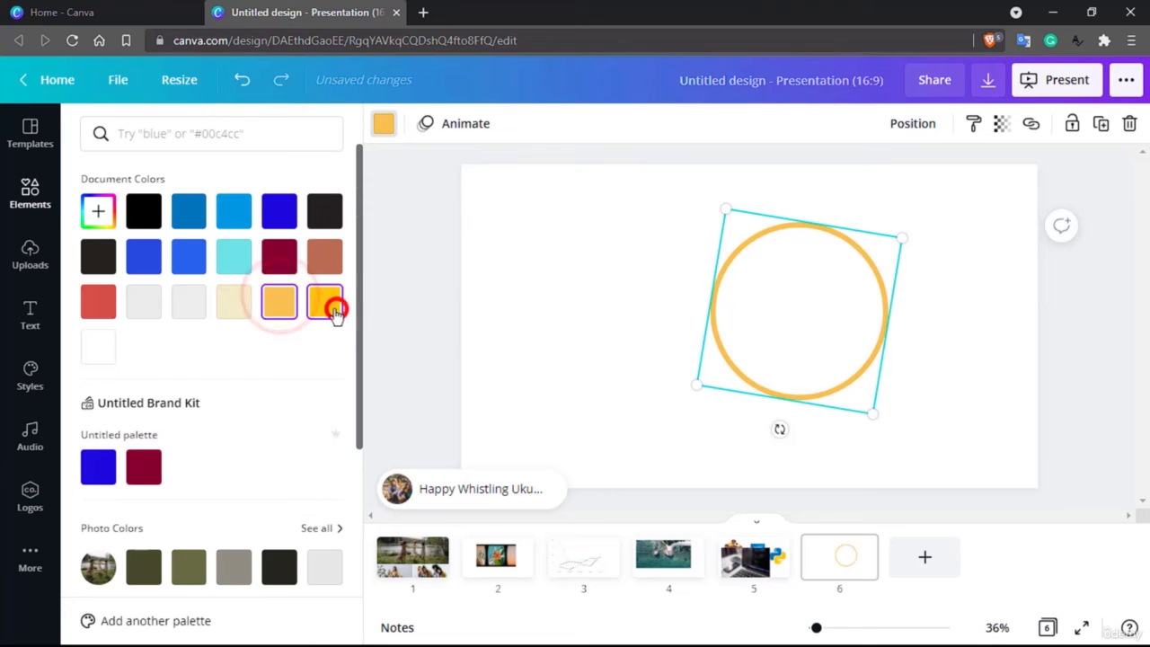
pyautogui.click(189, 302)
pyautogui.scroll(-4, 170, 333)
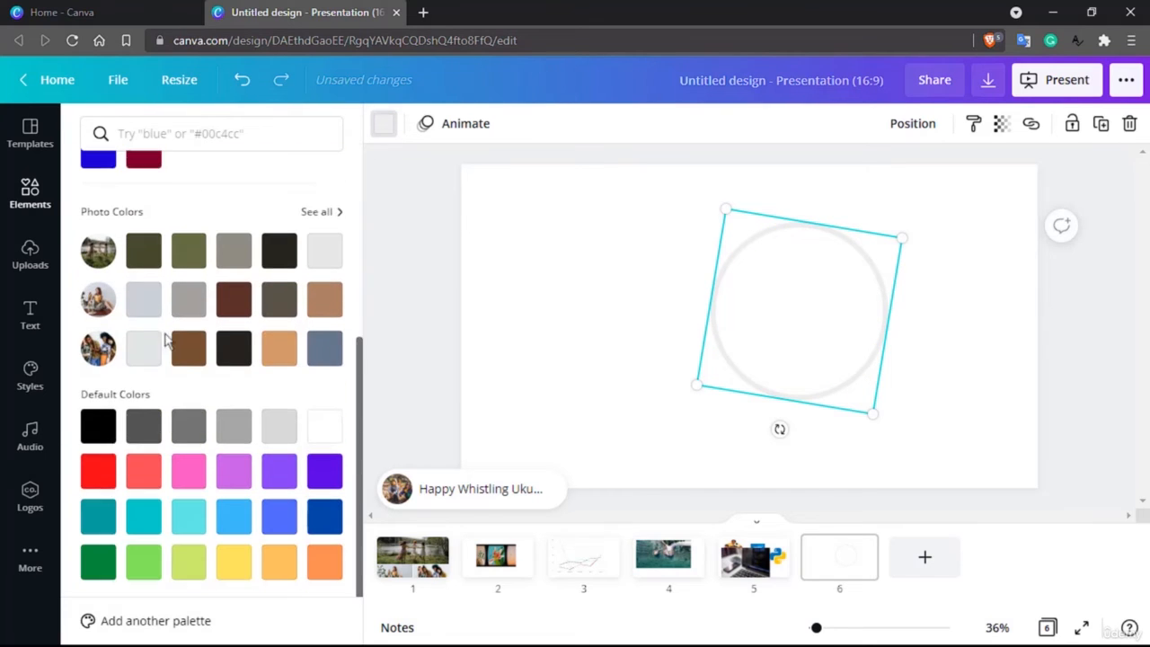
pyautogui.click(139, 355)
pyautogui.click(144, 422)
pyautogui.click(103, 423)
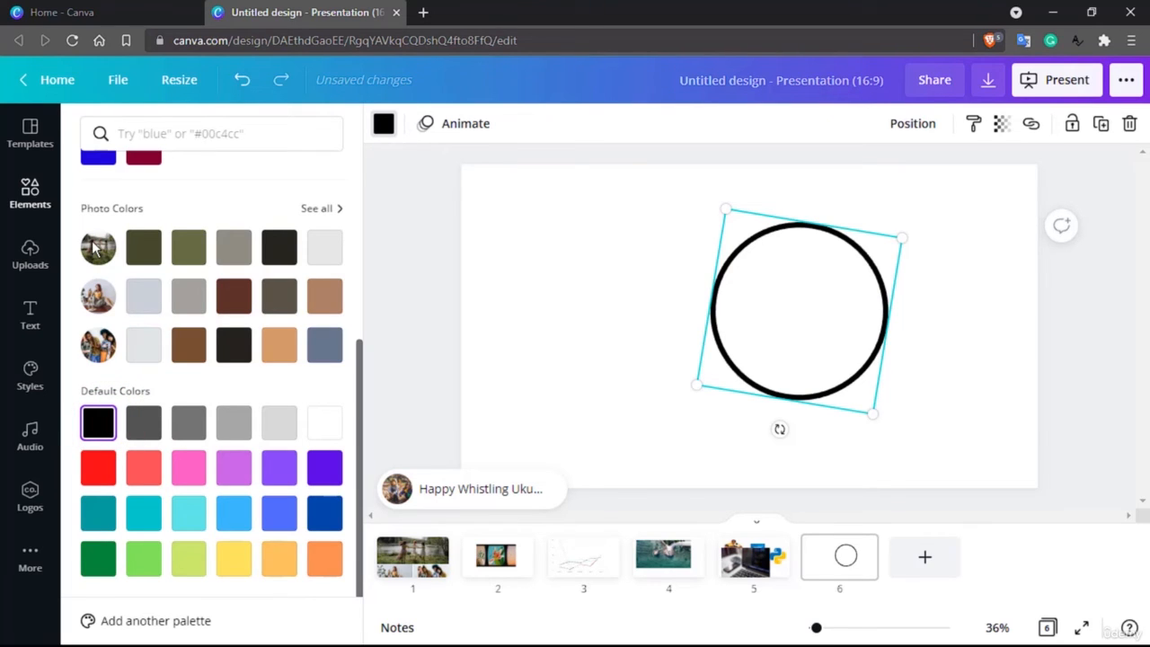
pyautogui.click(144, 247)
pyautogui.click(189, 248)
pyautogui.click(233, 250)
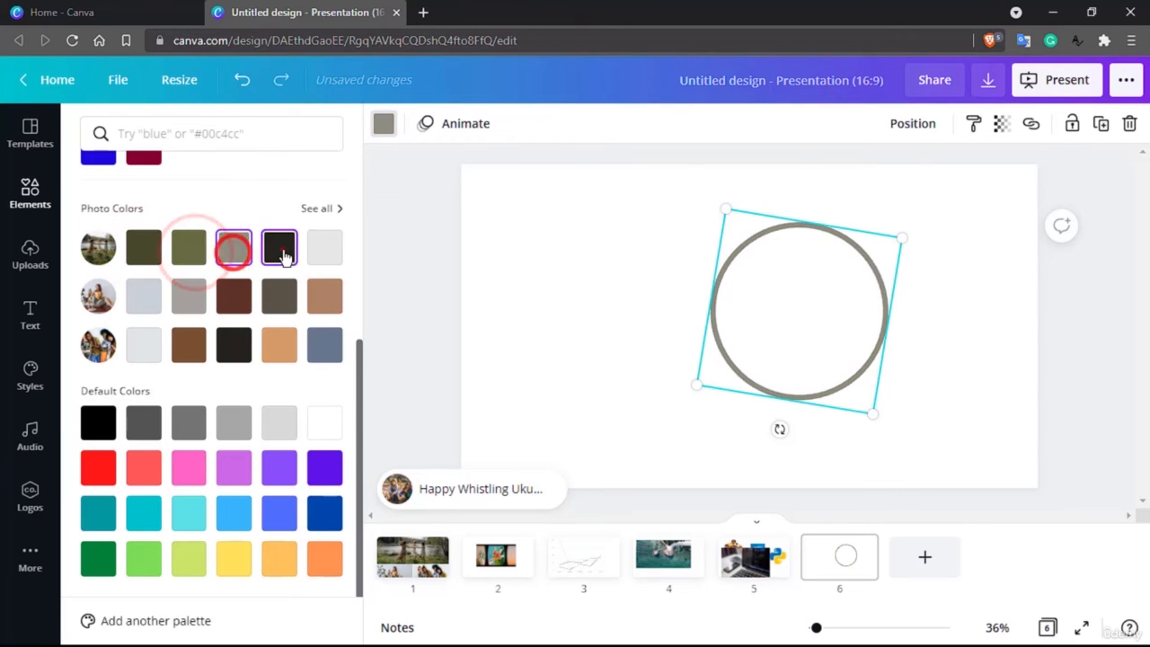
pyautogui.click(280, 251)
pyautogui.click(324, 248)
pyautogui.click(324, 295)
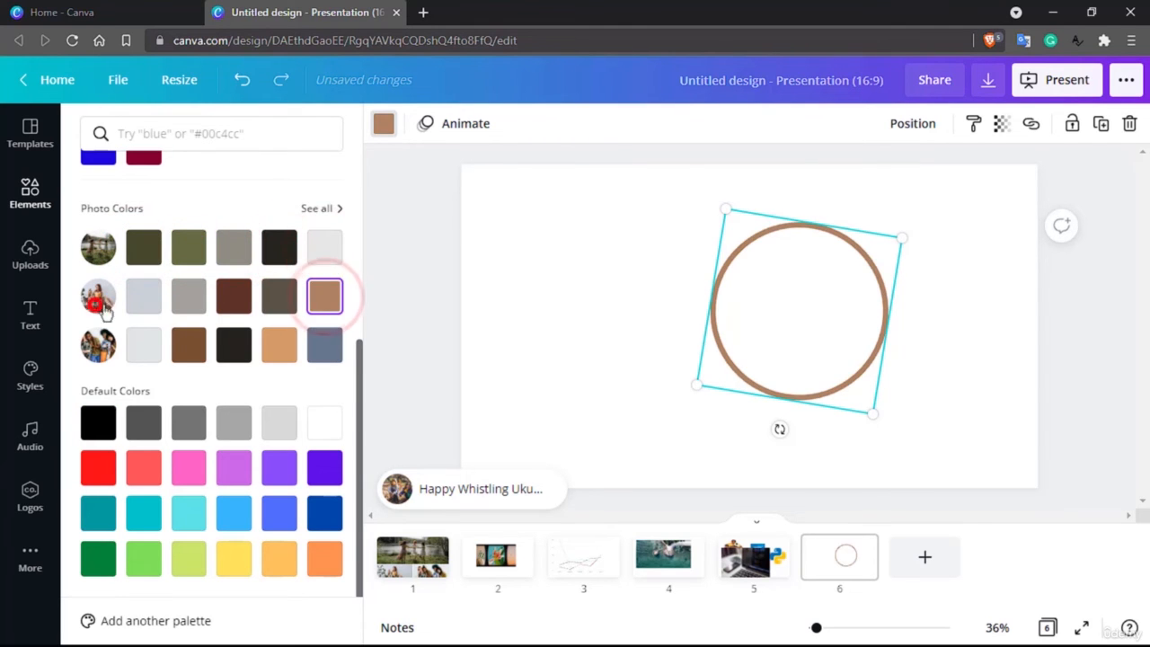
pyautogui.click(188, 296)
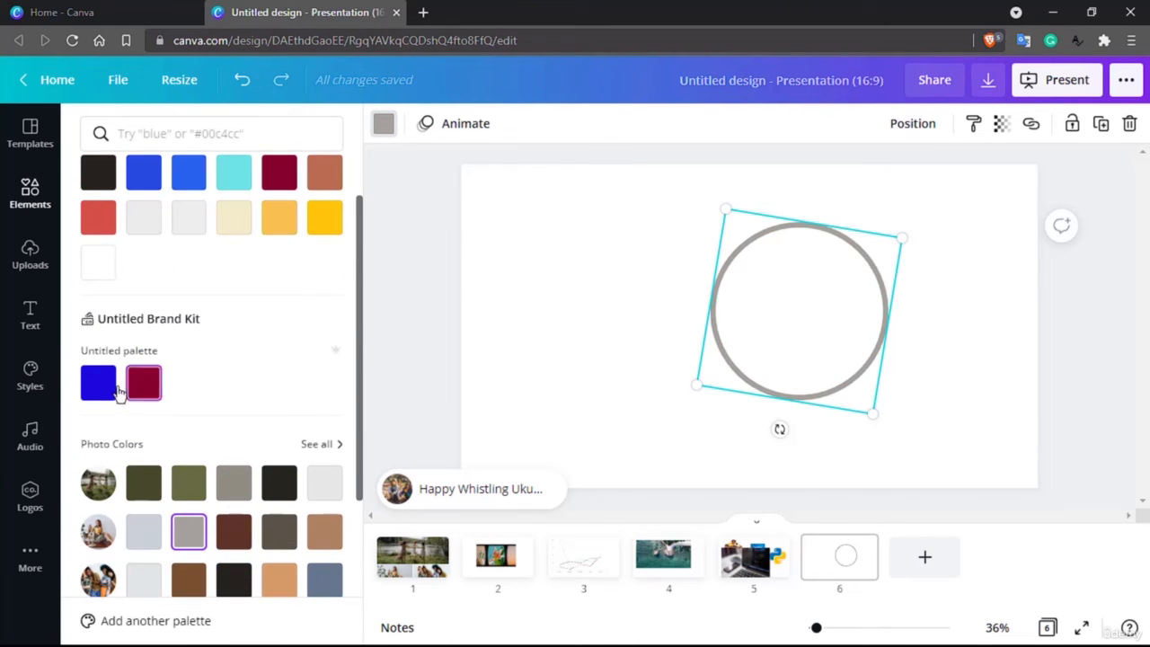
pyautogui.click(106, 386)
pyautogui.click(137, 388)
pyautogui.click(104, 386)
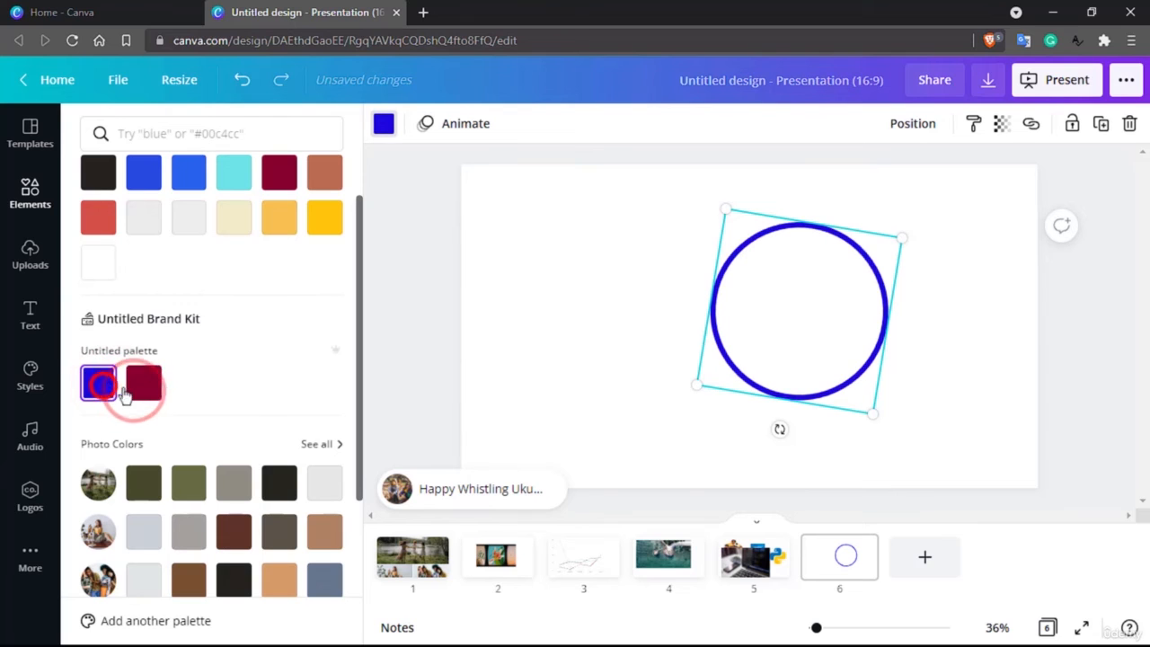
pyautogui.click(135, 388)
pyautogui.scroll(-3, 121, 404)
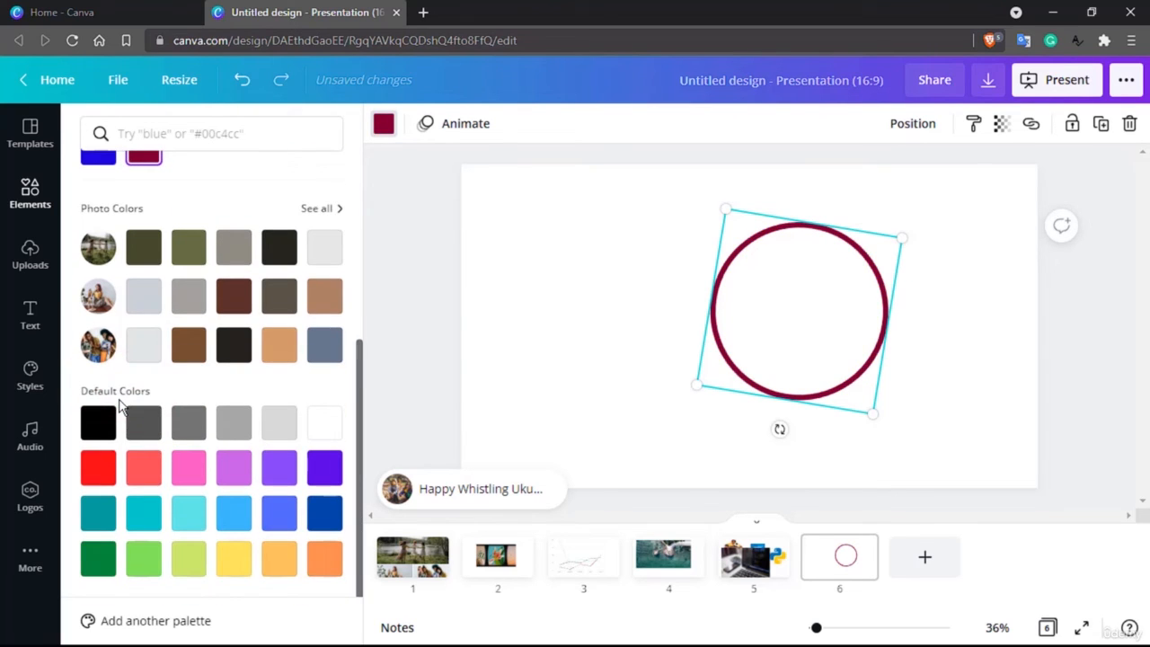
pyautogui.click(100, 469)
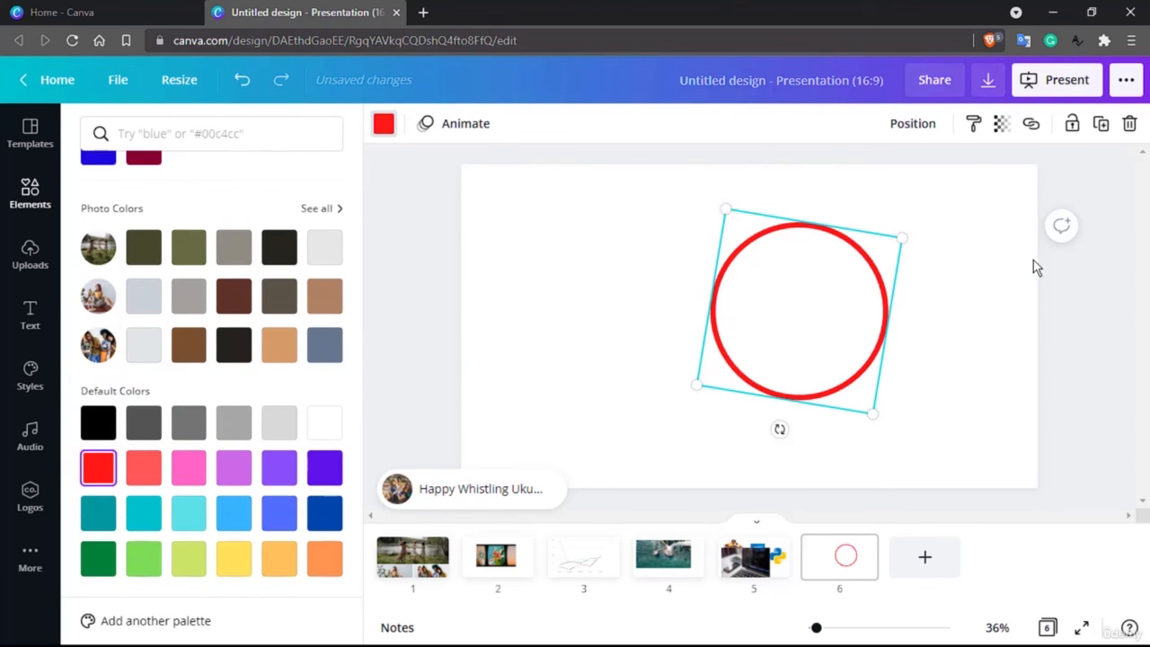
# Search the elements for triangle and place an outlined triangle beside the circle.
pyautogui.click(35, 193)
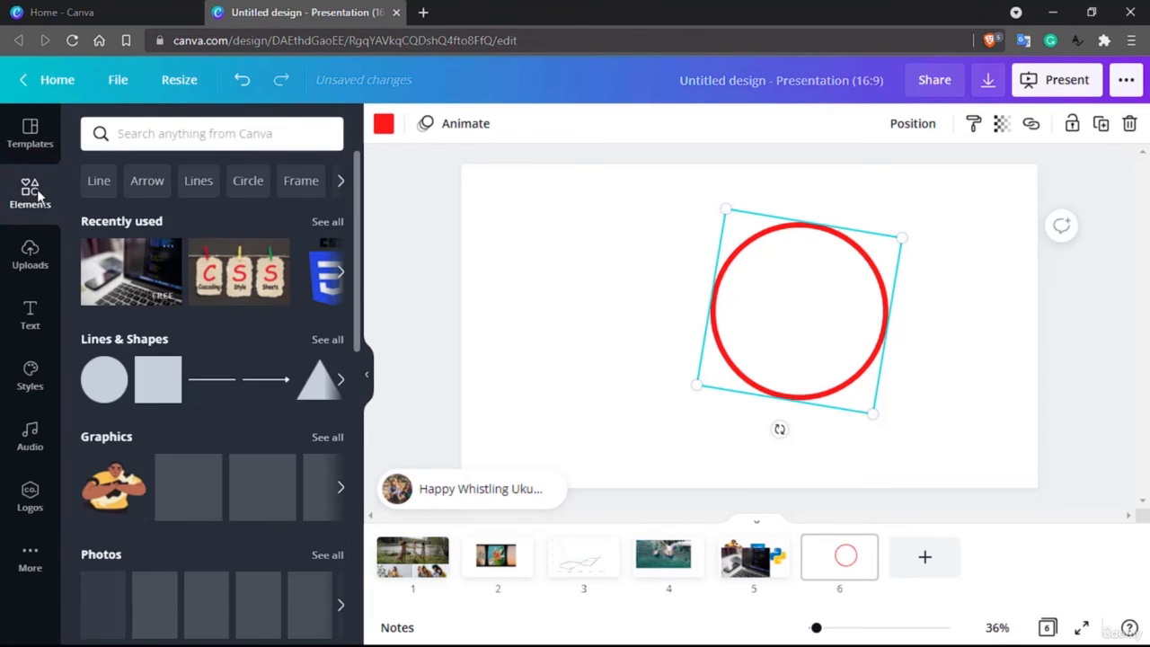
pyautogui.click(255, 139)
pyautogui.write('tria')
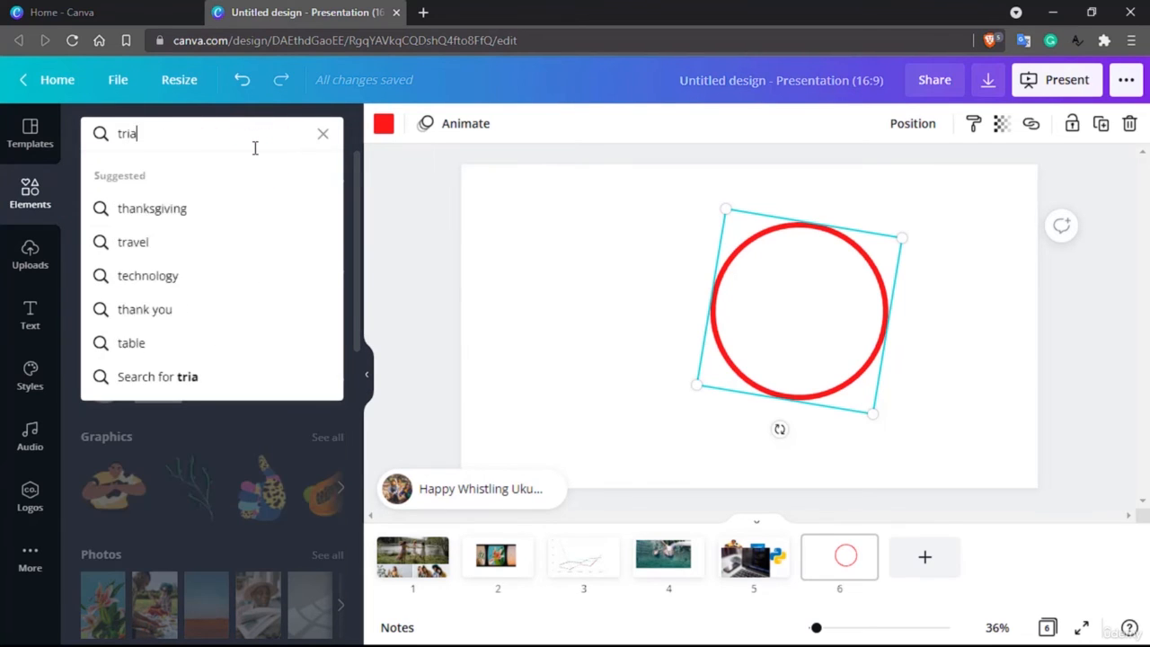
pyautogui.write('ngle')
pyautogui.press('Return')
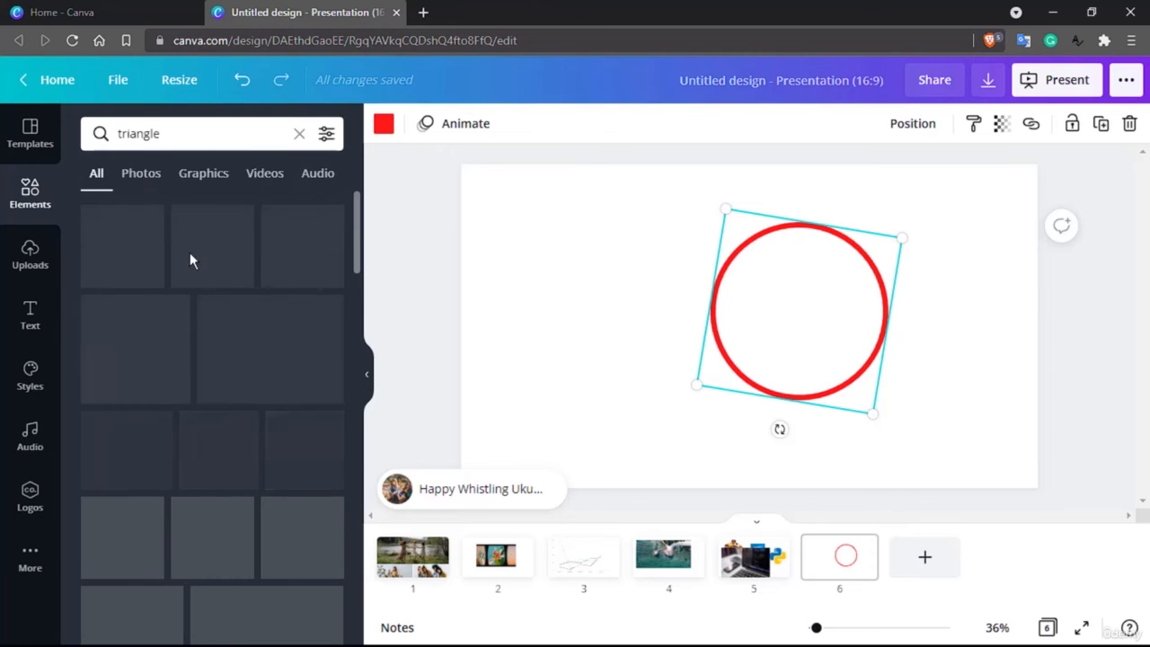
pyautogui.scroll(-2, 131, 363)
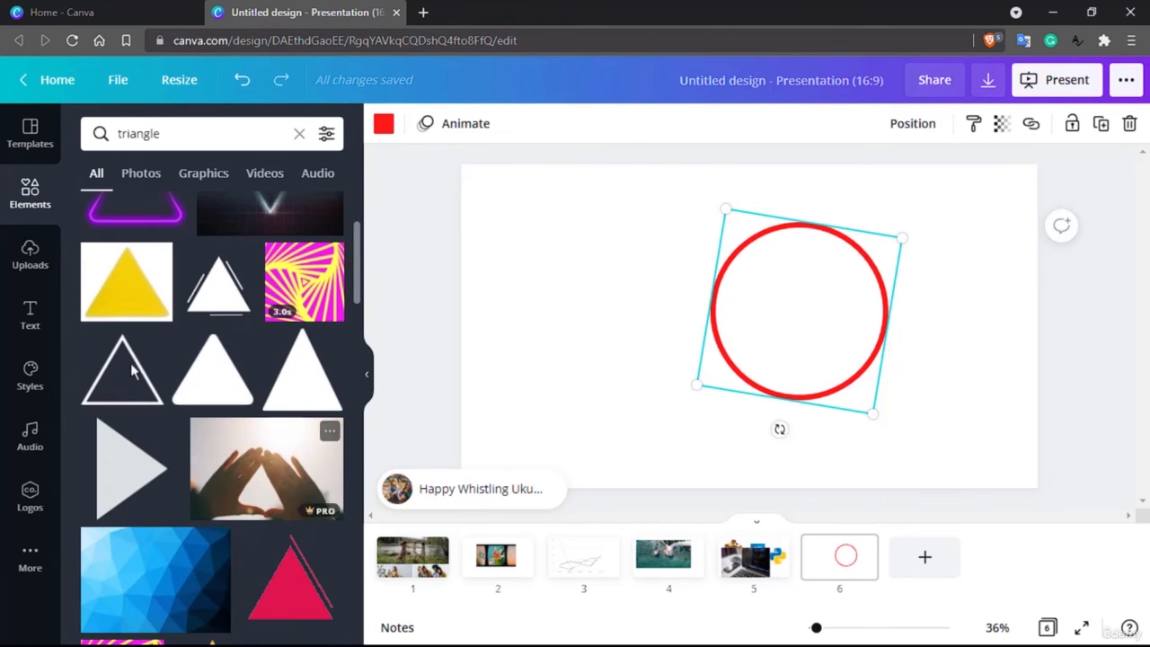
pyautogui.moveTo(188, 364); pyautogui.dragTo(604, 276)
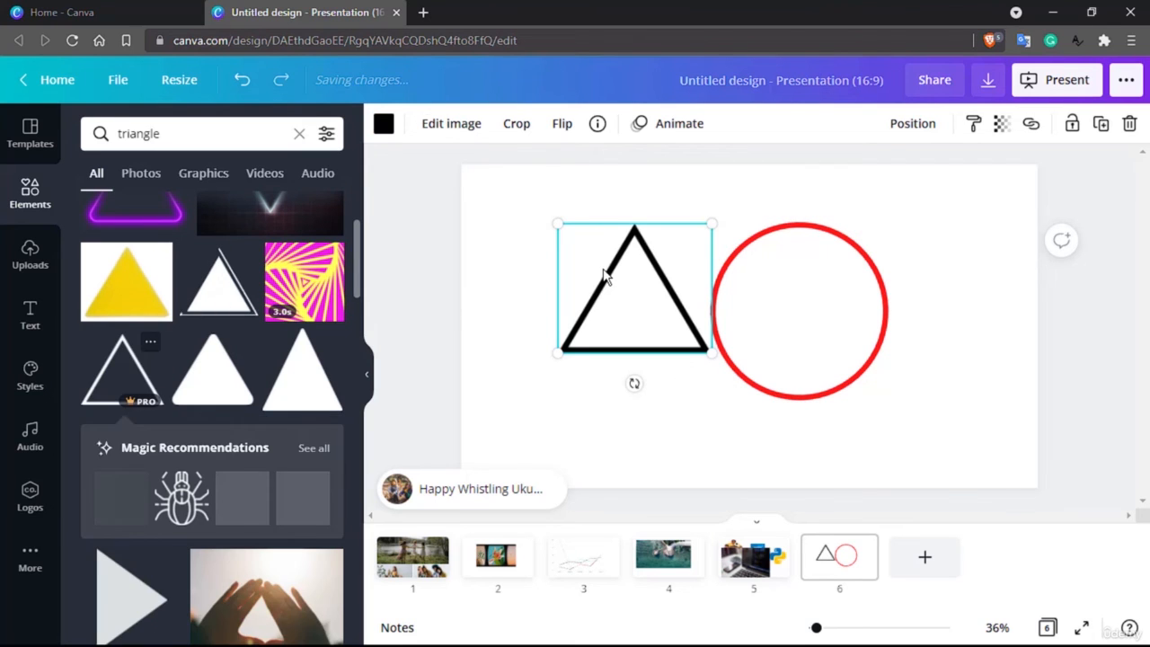
# Crop the triangle's left edge inward and confirm the crop.
pyautogui.click(521, 125)
pyautogui.moveTo(559, 358); pyautogui.dragTo(593, 352)
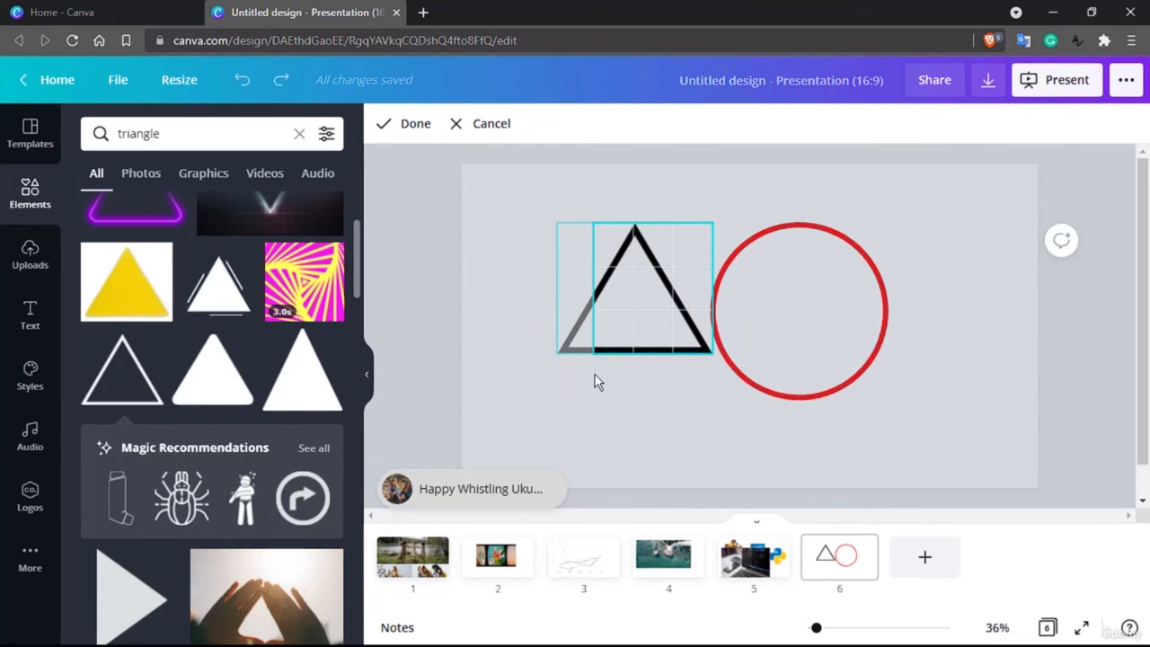
pyautogui.click(383, 126)
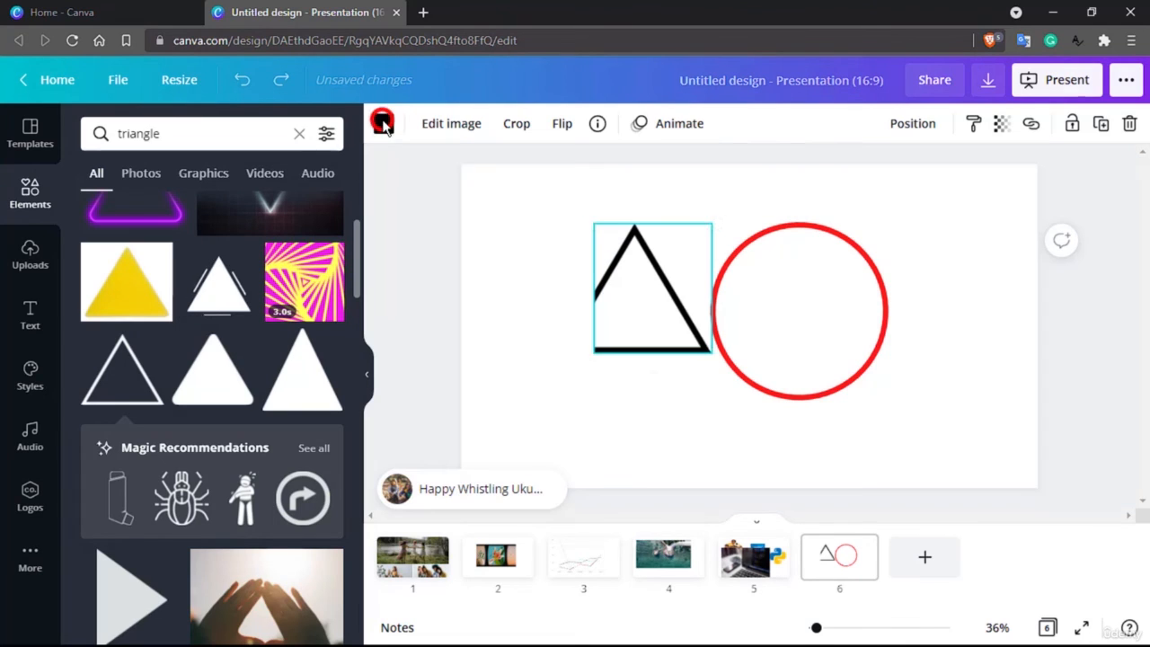
pyautogui.rightClick(630, 277)
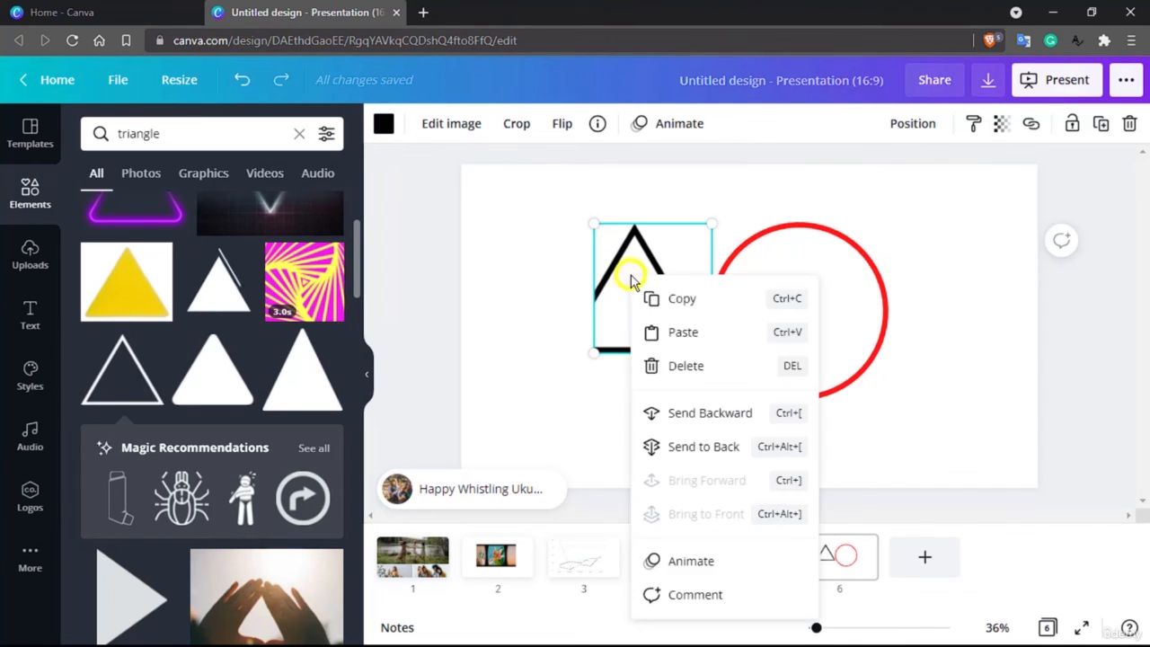
pyautogui.click(482, 301)
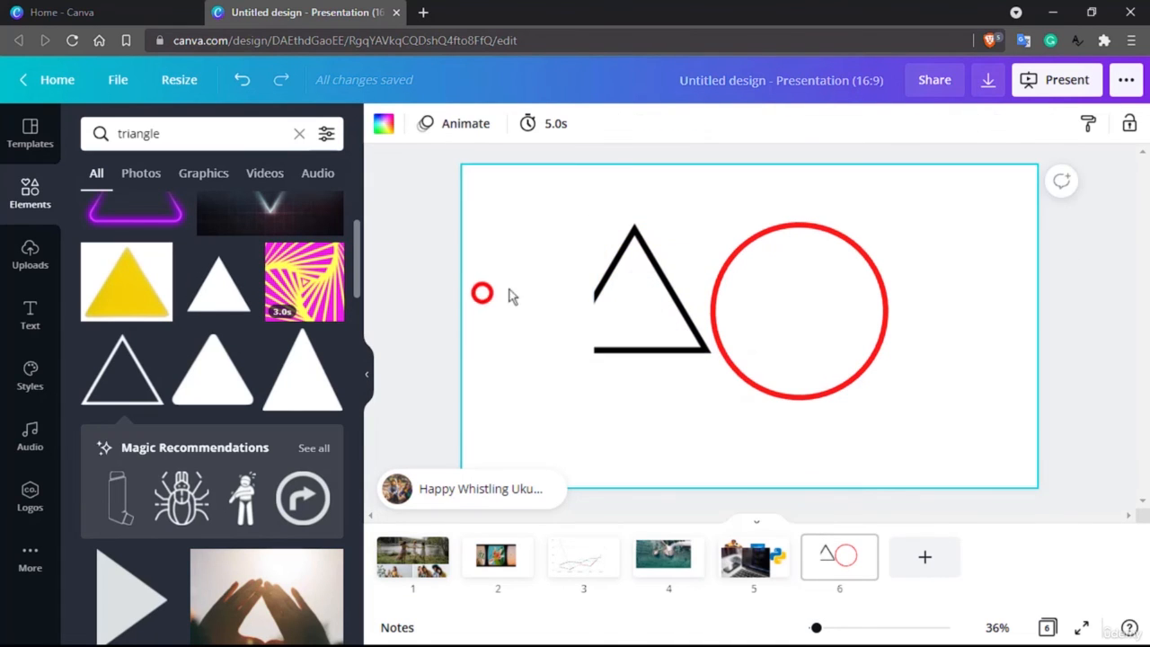
# Flip the triangle horizontally.
pyautogui.click(629, 268)
pyautogui.rightClick(631, 274)
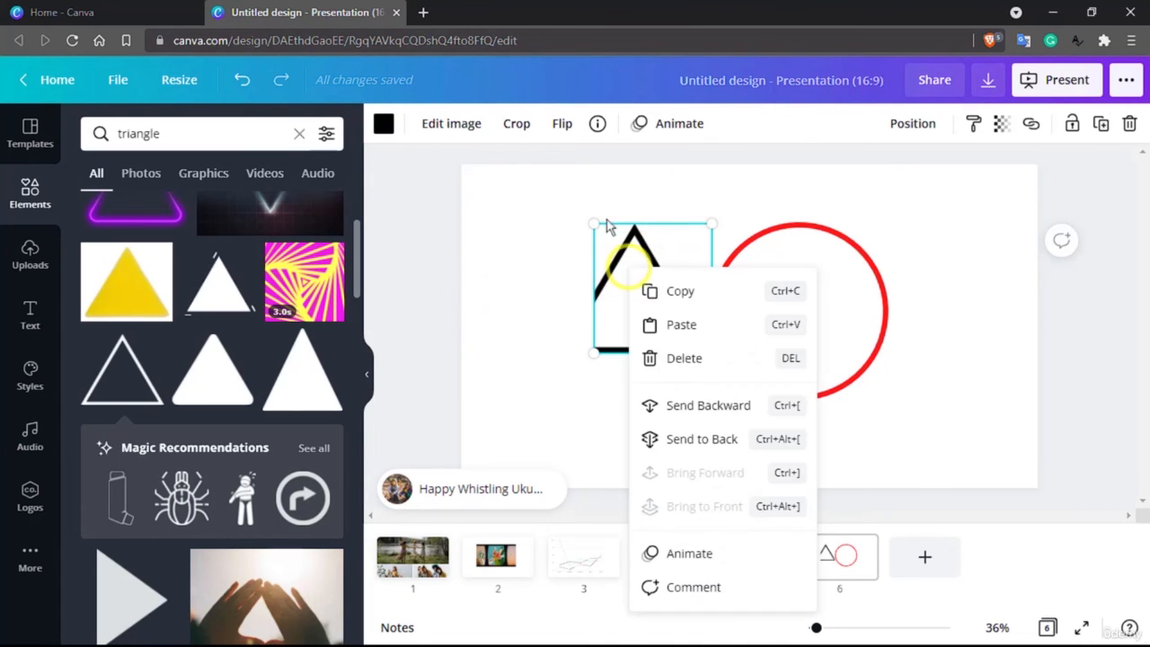
pyautogui.click(562, 123)
pyautogui.click(580, 172)
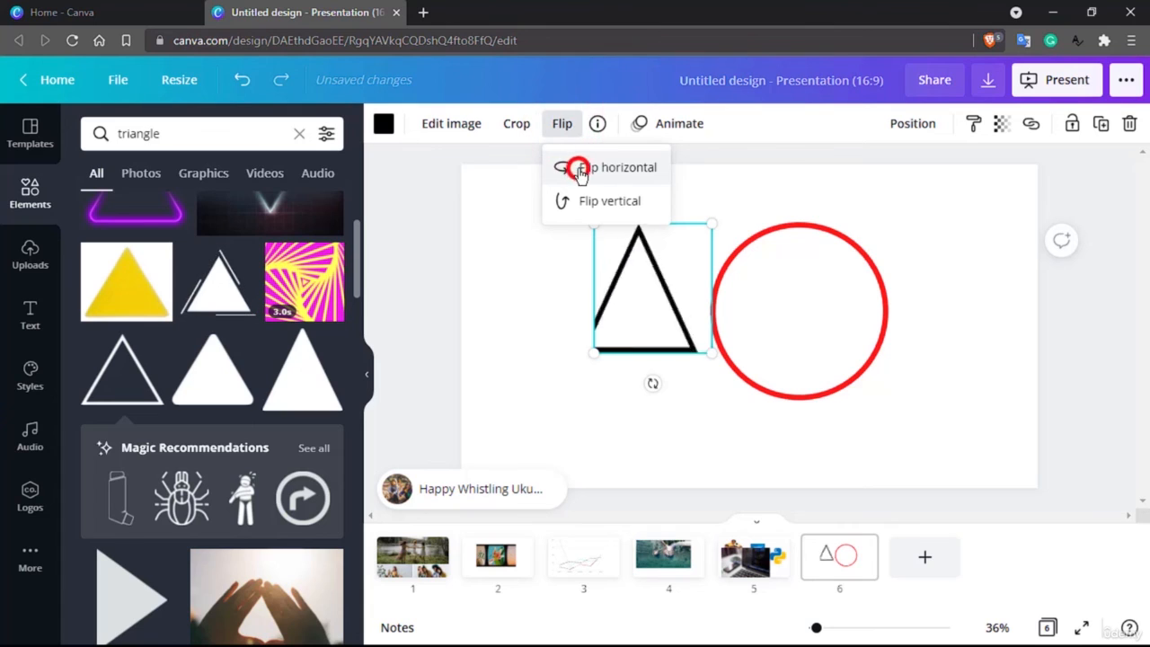
pyautogui.click(559, 339)
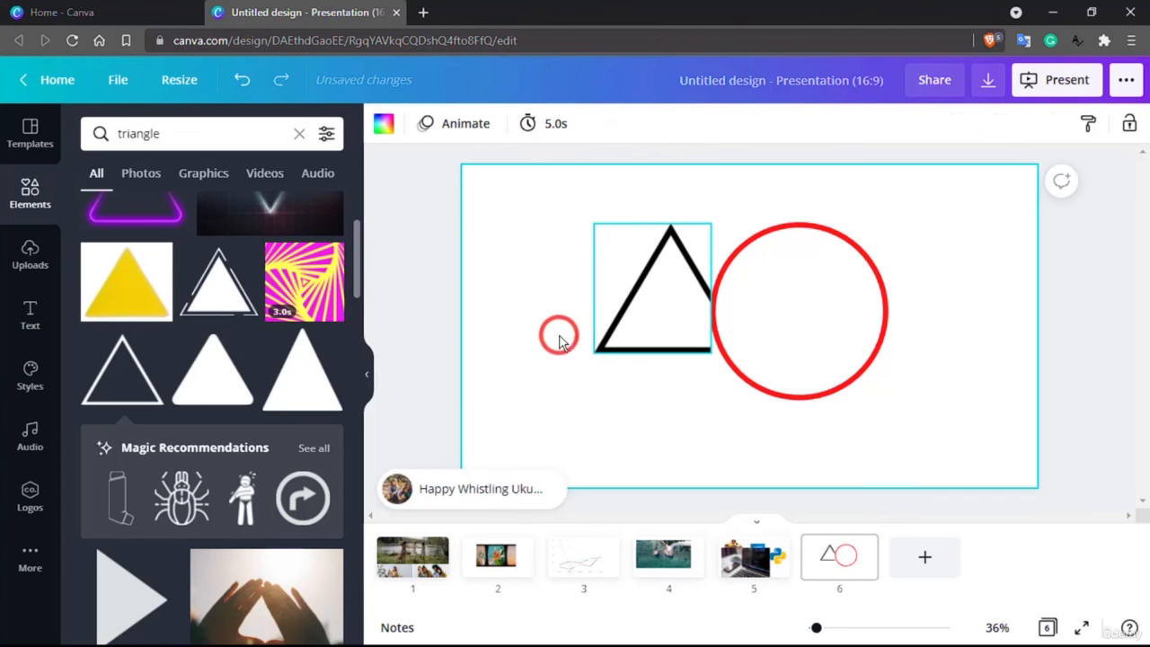
# Flip the triangle vertically and then flip it back upright.
pyautogui.click(446, 226)
pyautogui.click(664, 273)
pyautogui.click(562, 125)
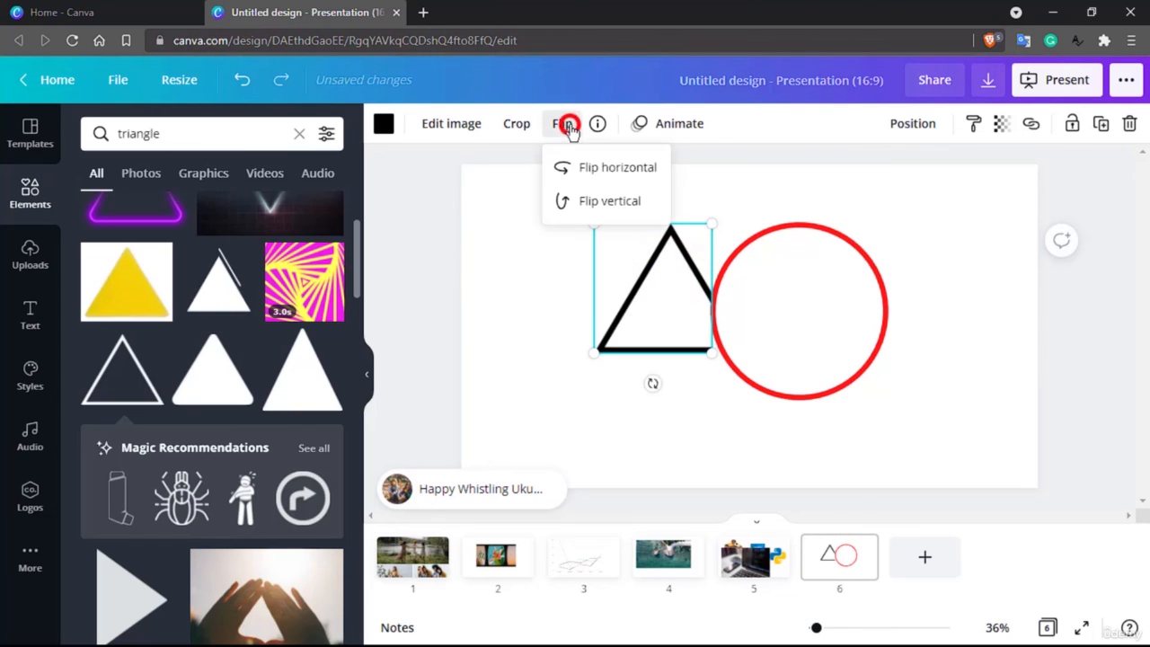
pyautogui.click(588, 199)
pyautogui.click(595, 376)
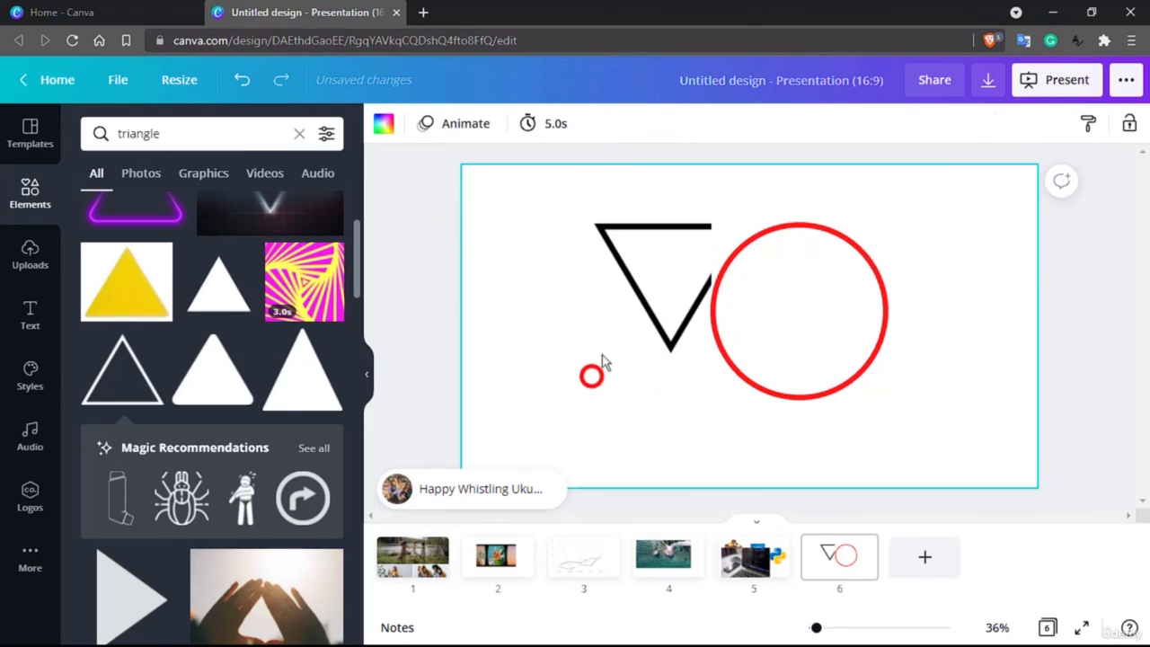
pyautogui.click(637, 275)
pyautogui.click(561, 126)
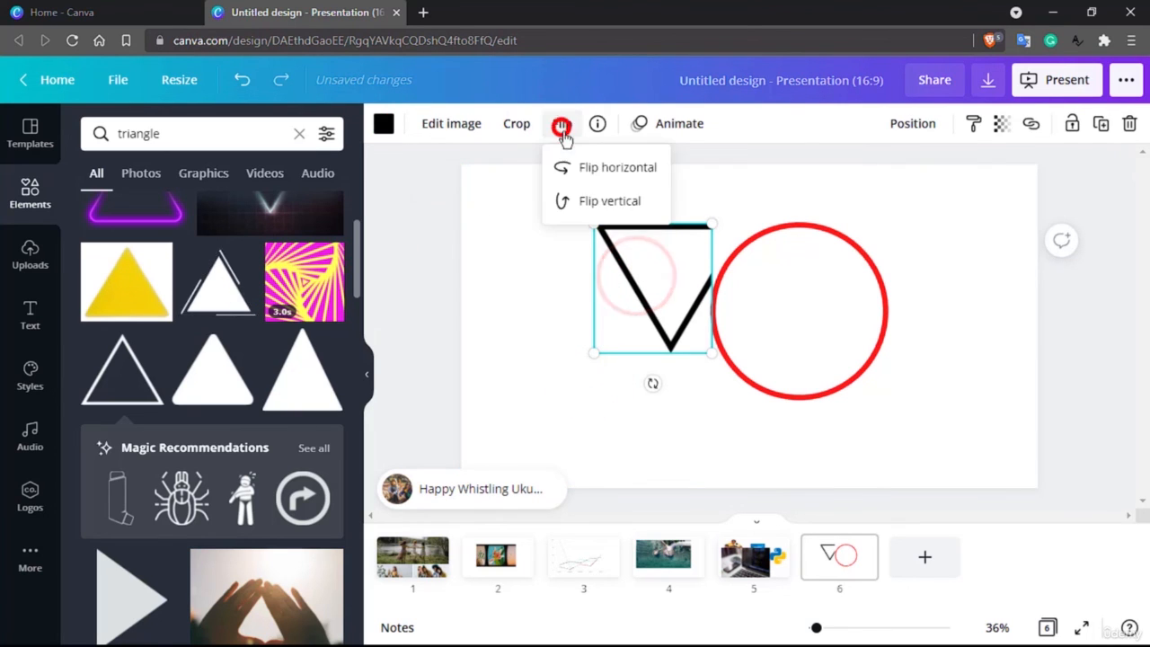
pyautogui.click(589, 200)
# Set the triangle's outline colour to red.
pyautogui.click(381, 124)
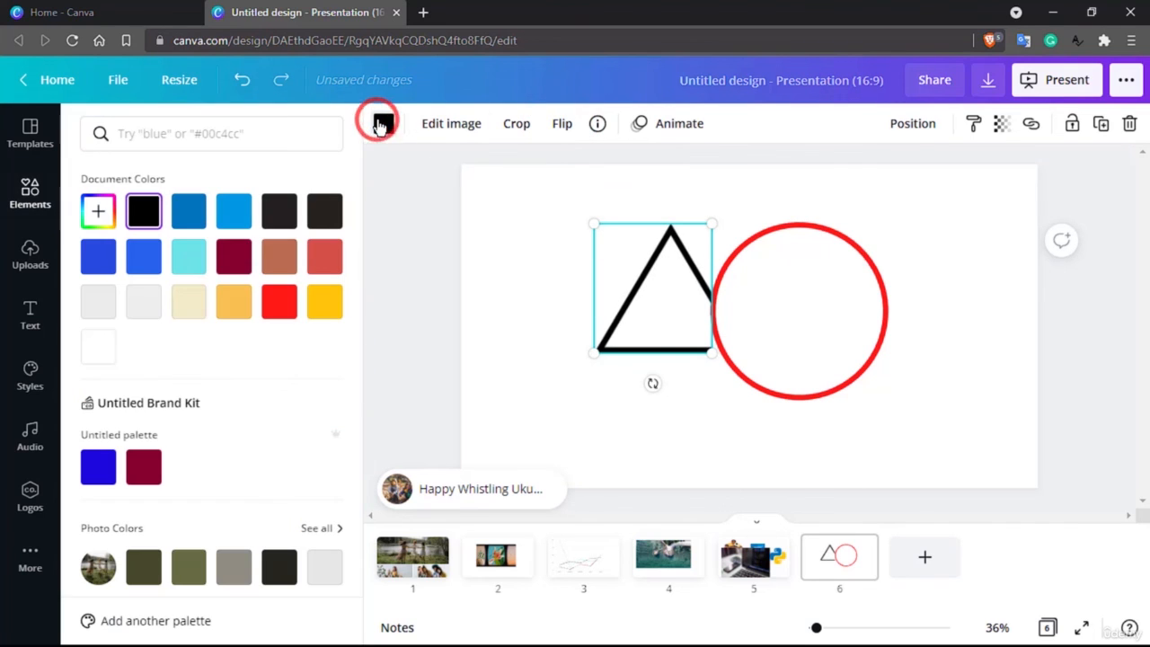
pyautogui.click(278, 302)
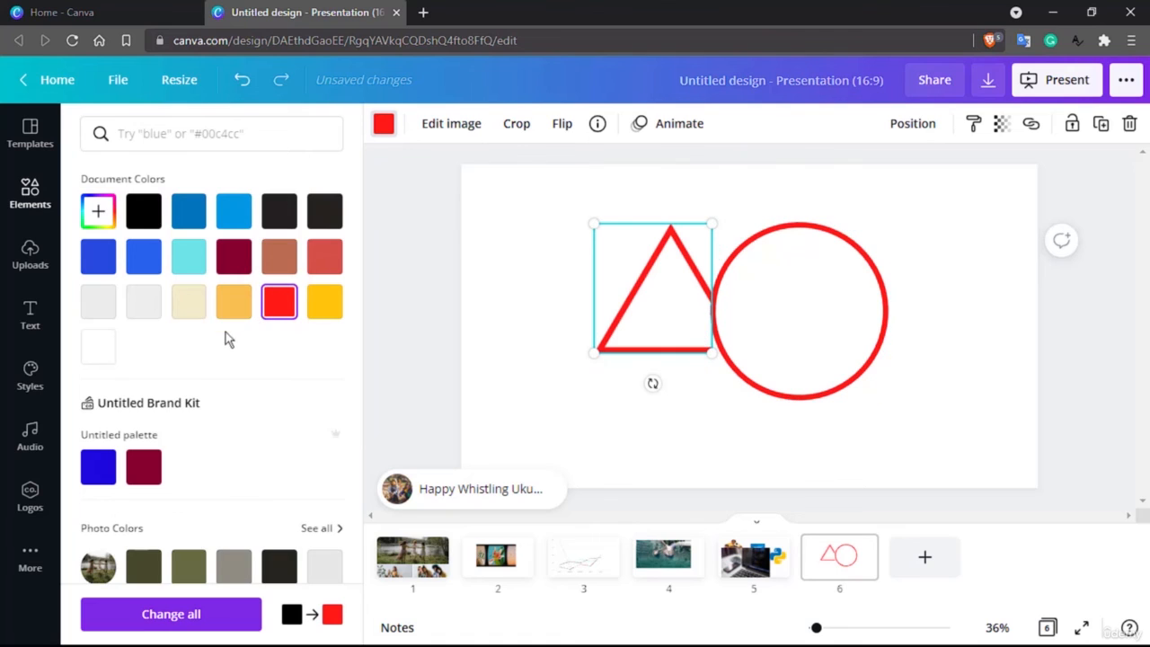
# Replace the document's black colour with red across all pages.
pyautogui.scroll(-4, 226, 337)
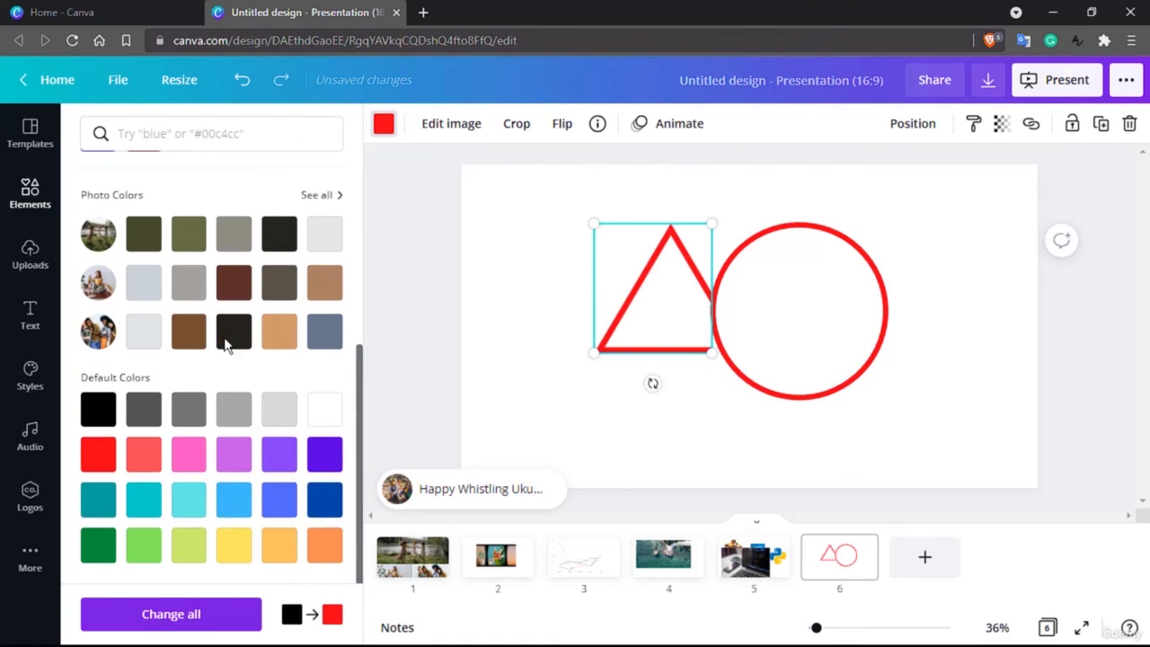
pyautogui.click(226, 623)
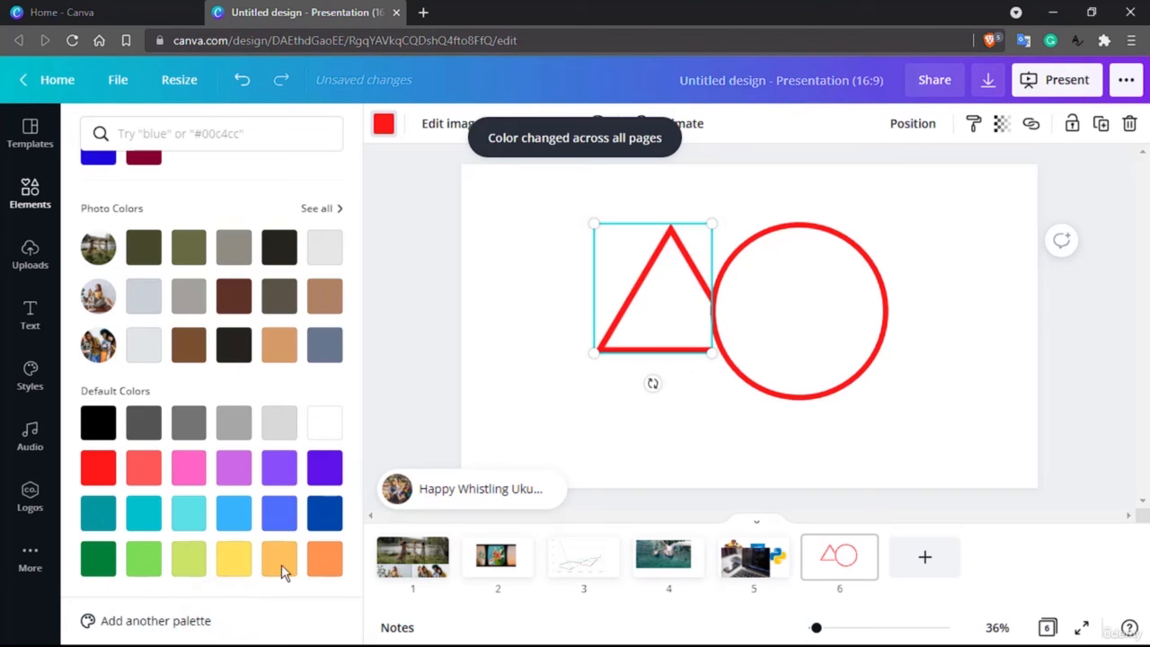
pyautogui.click(542, 325)
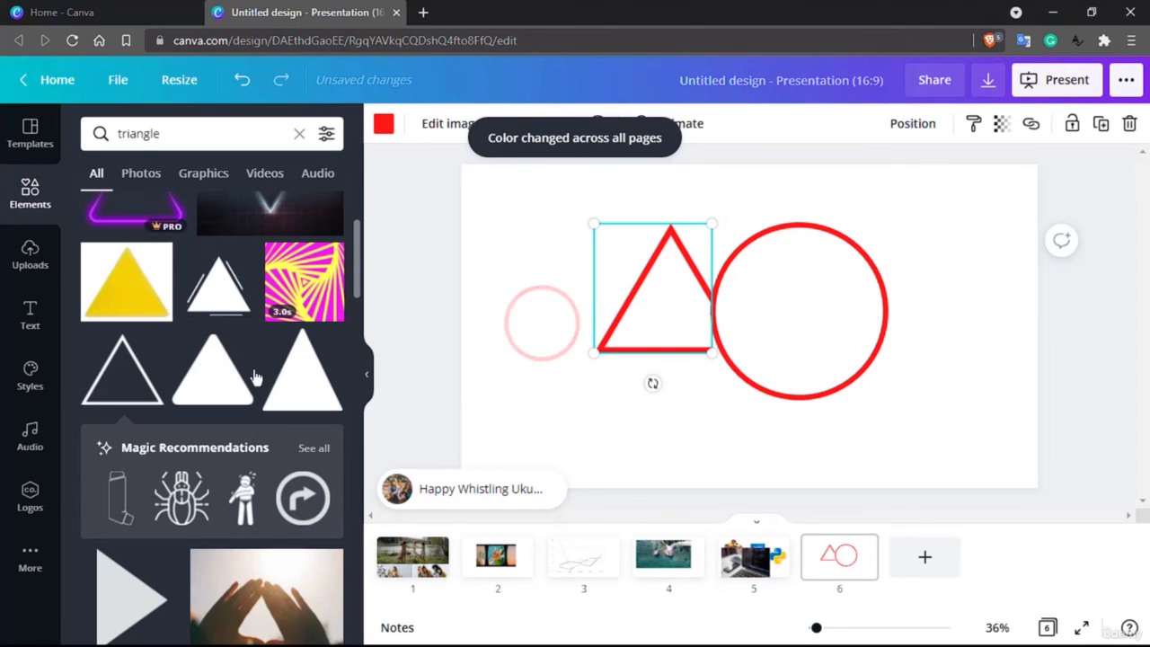
pyautogui.scroll(-3, 162, 387)
pyautogui.scroll(4, 172, 390)
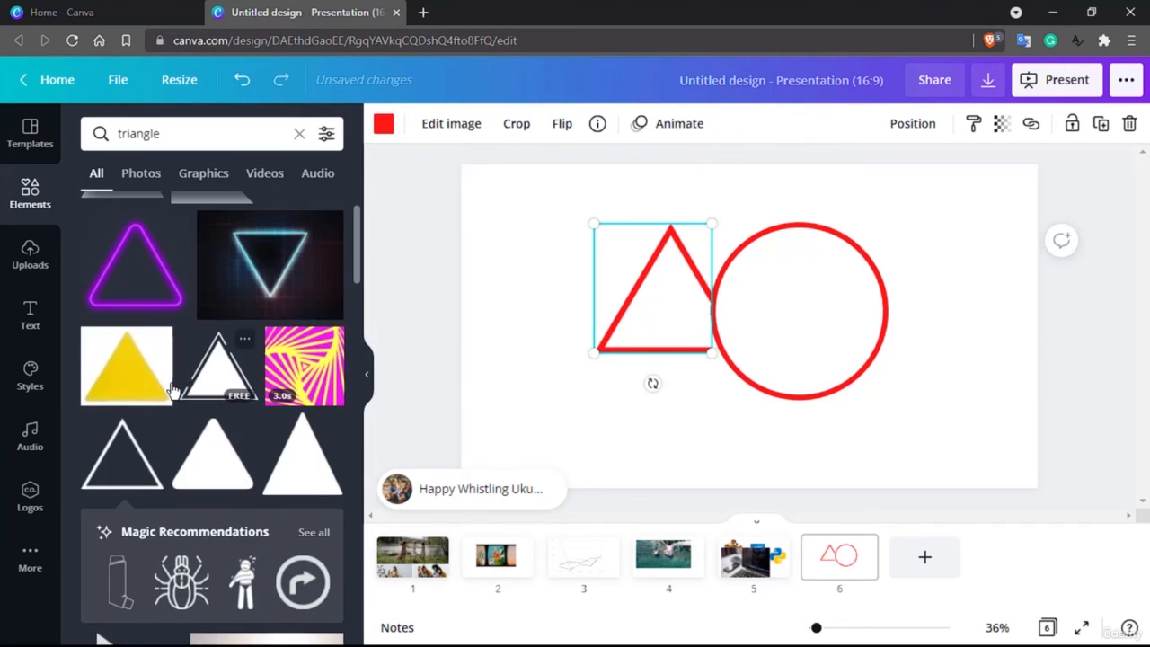
pyautogui.moveTo(208, 363); pyautogui.dragTo(621, 410)
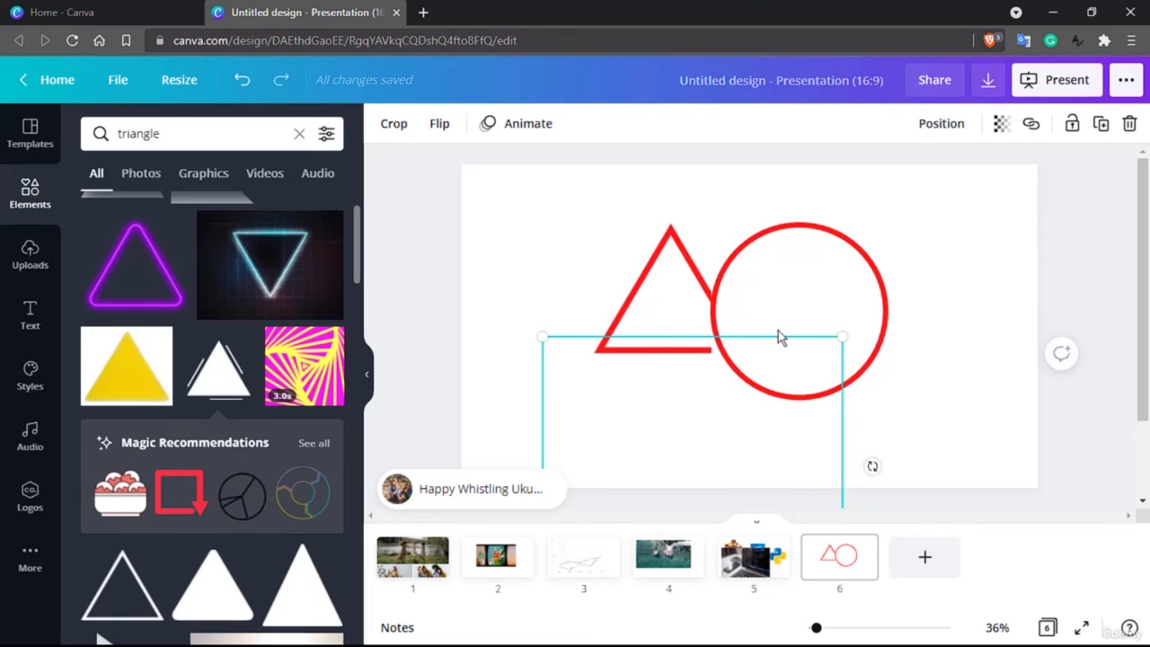
pyautogui.press('Delete')
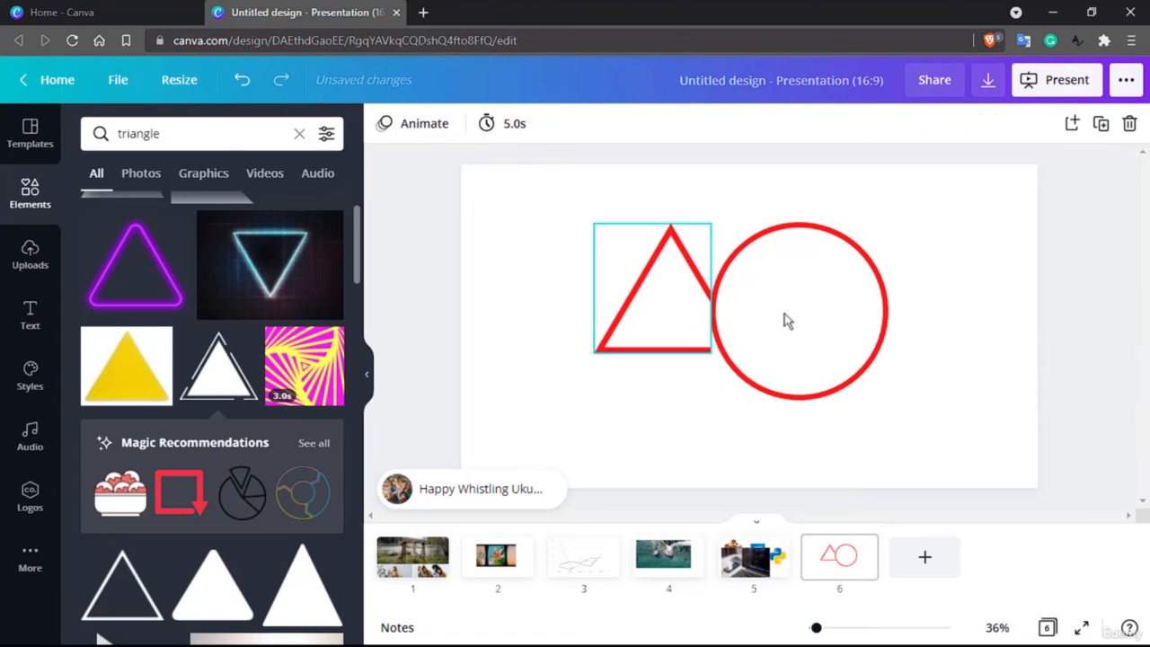
# Browse the Elements panel categories, from lines and shapes down to charts, frames and grids, and reselect the triangle.
pyautogui.scroll(-5, 153, 418)
pyautogui.scroll(6, 149, 368)
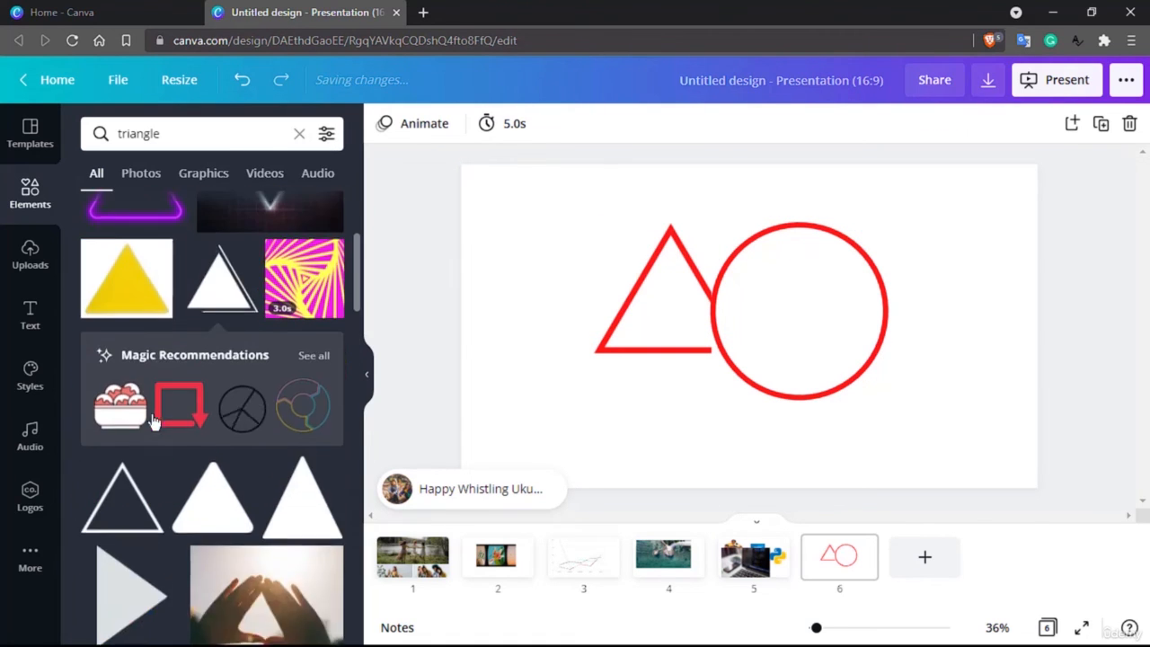
pyautogui.click(29, 191)
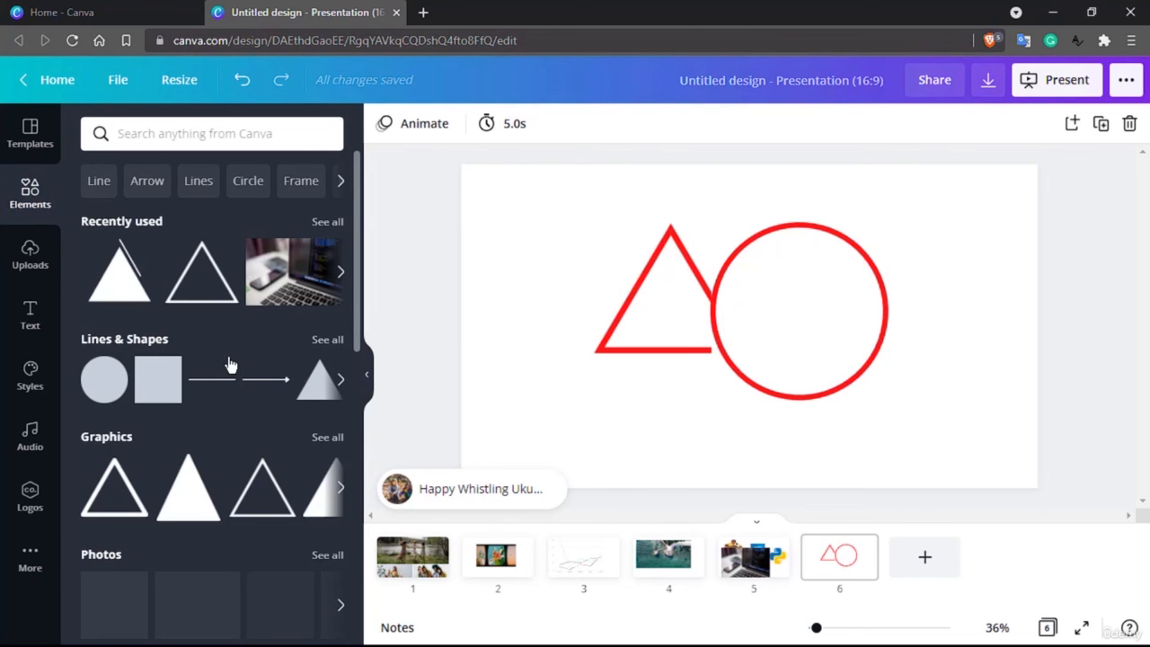
pyautogui.scroll(-4, 229, 363)
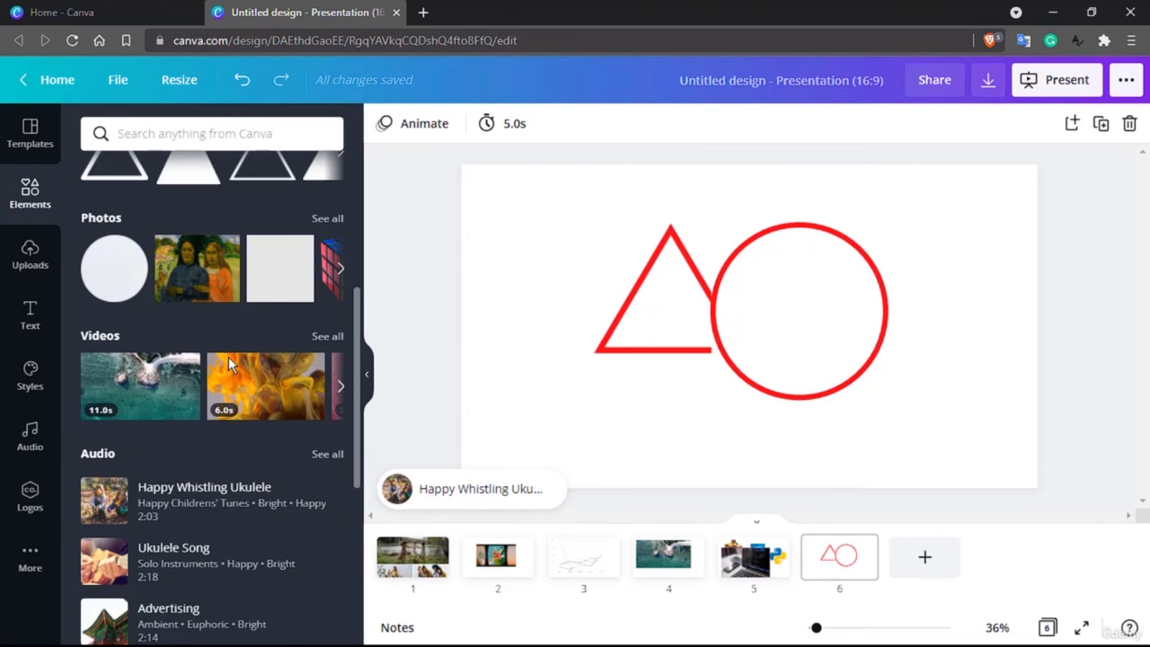
pyautogui.scroll(-2, 228, 358)
pyautogui.scroll(-3, 229, 363)
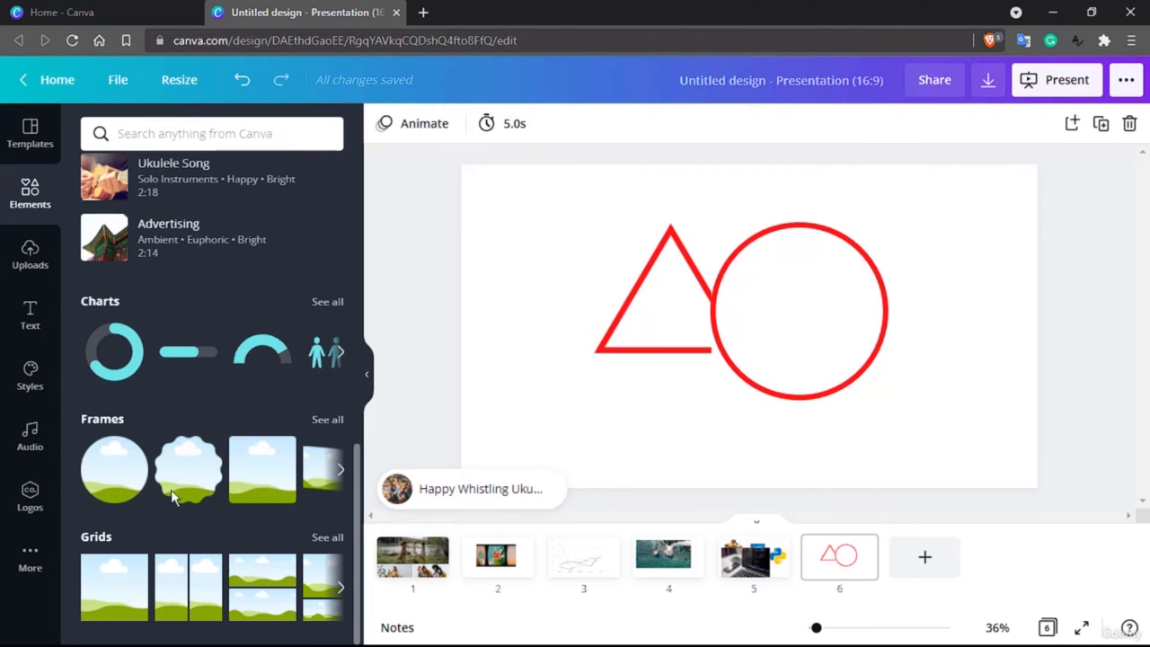
pyautogui.scroll(10, 150, 538)
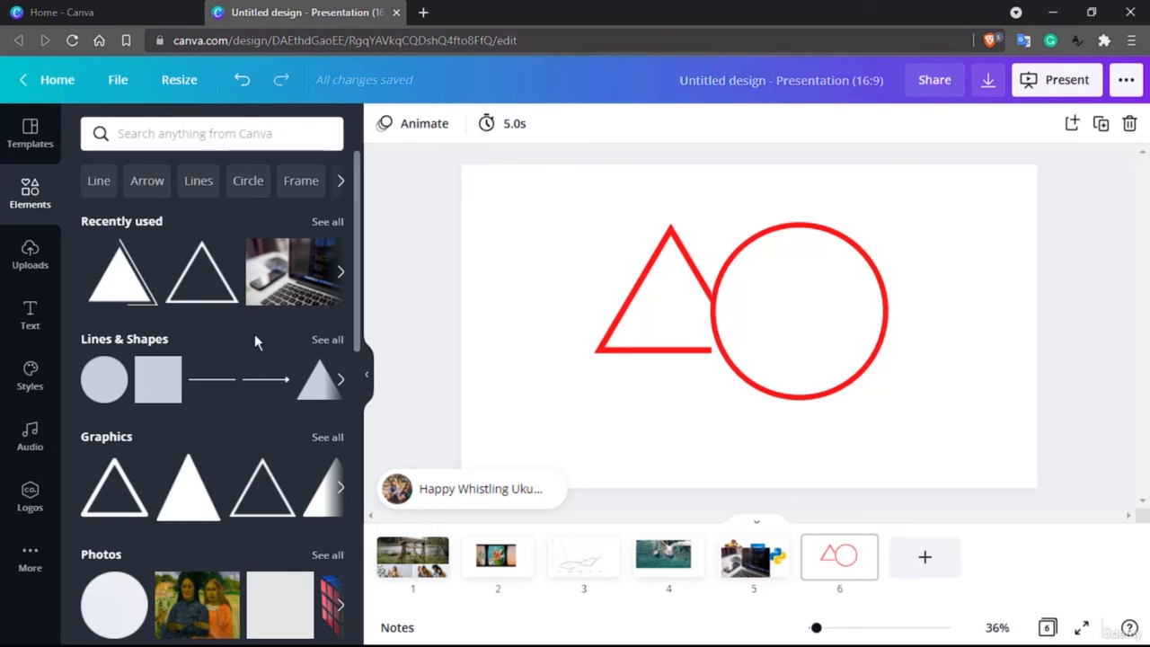
pyautogui.click(705, 303)
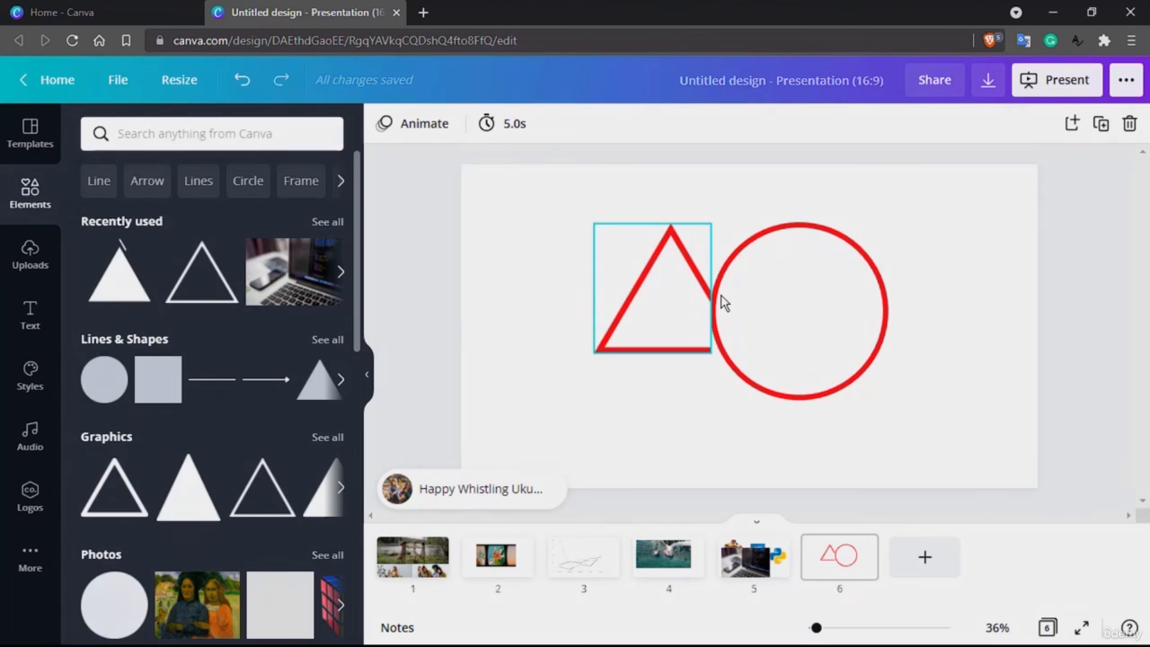